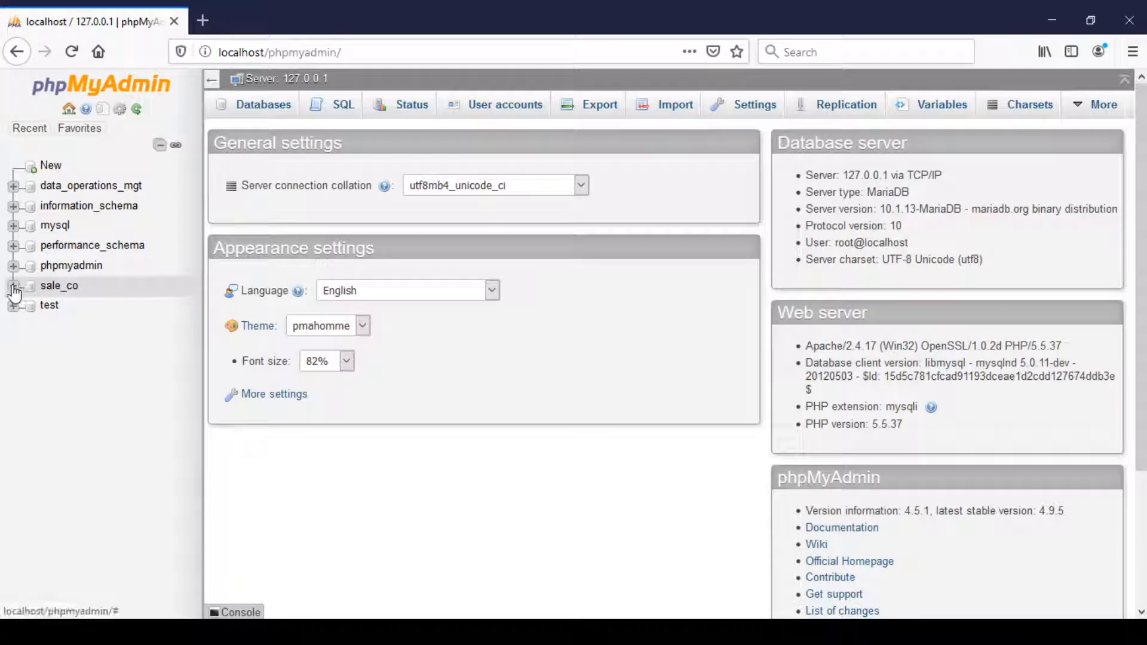
Export the sale_co database with the Quick method in SQL format.
{"action": "left_click", "coordinate": [15, 288]}
{"action": "left_click", "coordinate": [59, 286]}
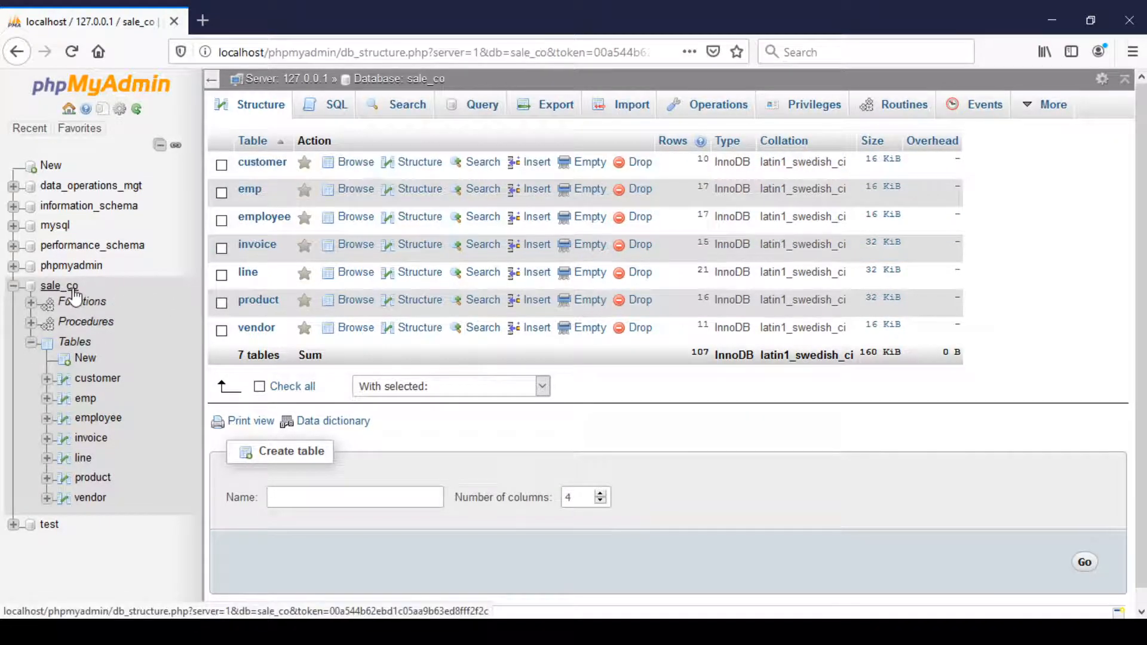
{"action": "left_click", "coordinate": [543, 112]}
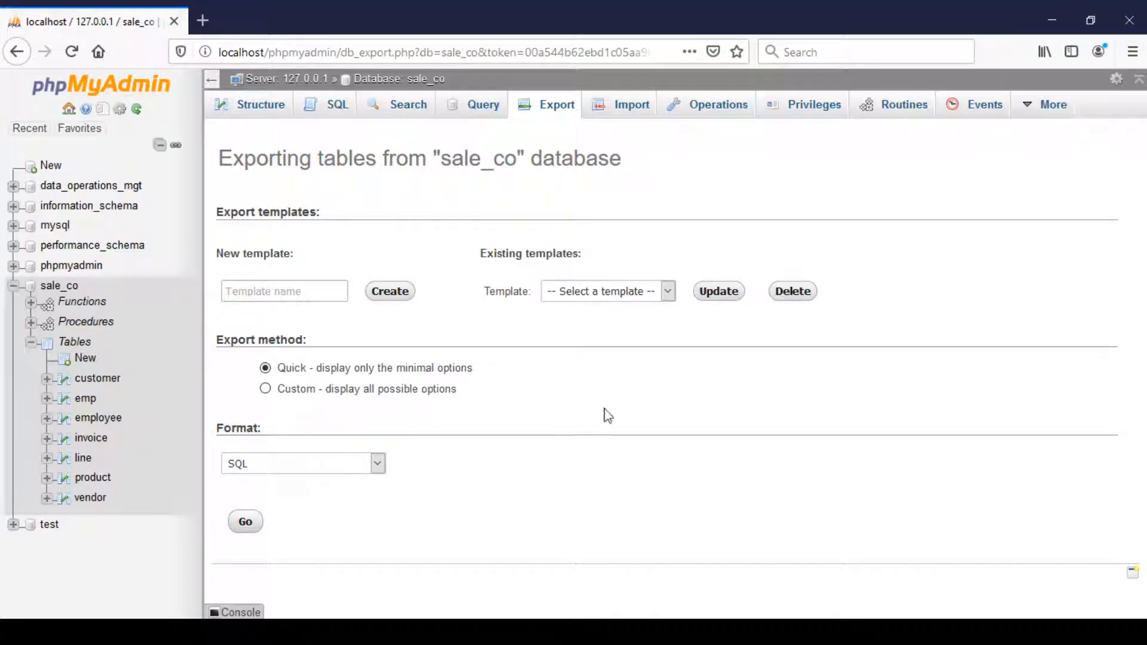
{"action": "left_click", "coordinate": [247, 528]}
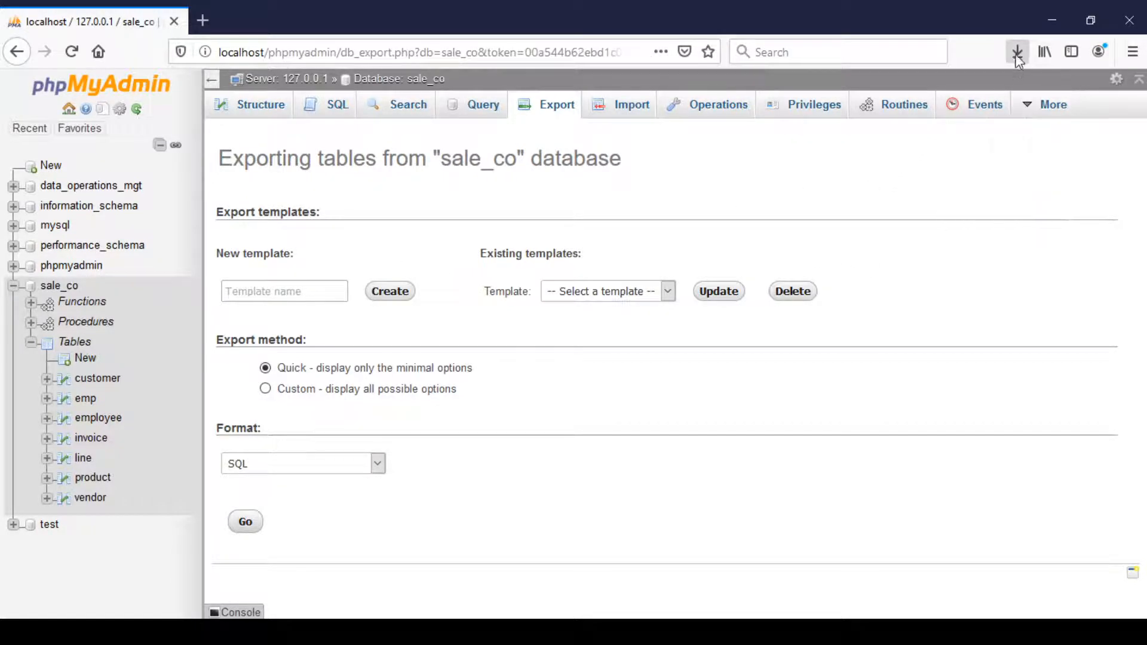
Create a new database named recovery_saleco, leaving its collation at the default.
{"action": "left_click", "coordinate": [15, 288]}
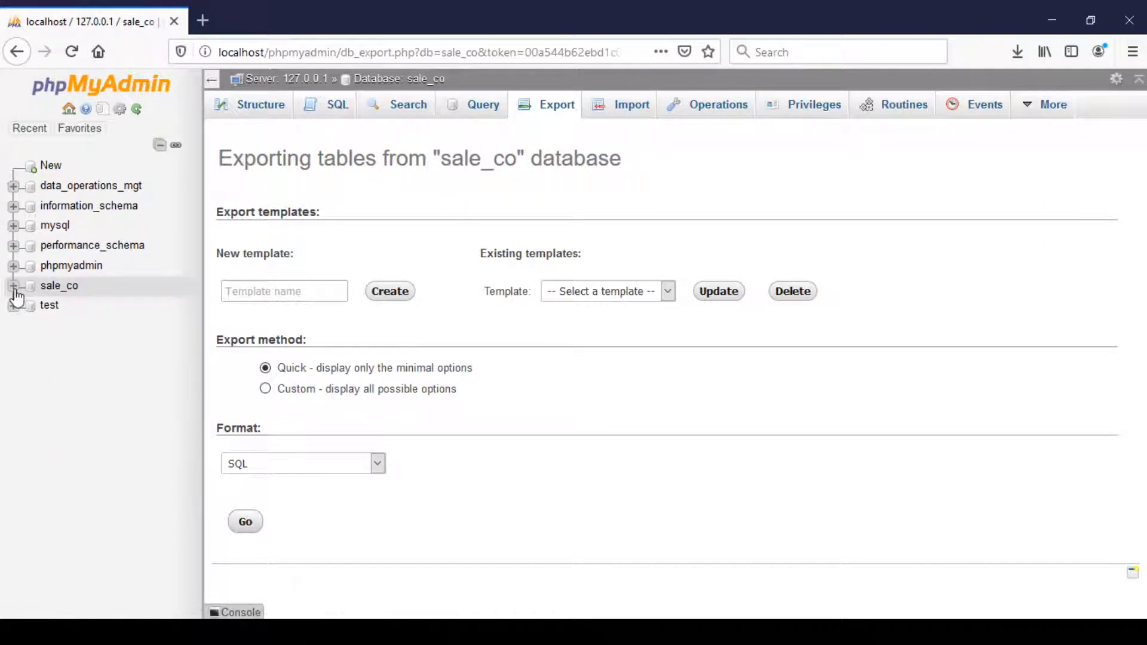
{"action": "left_click", "coordinate": [53, 166]}
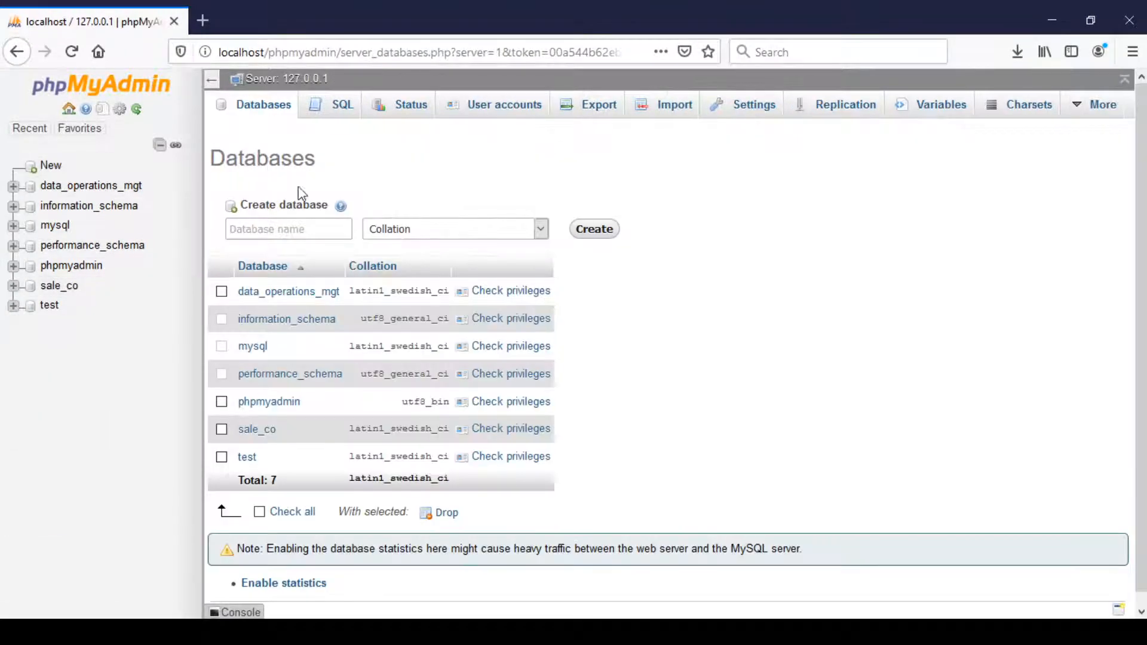
{"action": "left_click", "coordinate": [313, 227]}
{"action": "type", "text": "impp"}
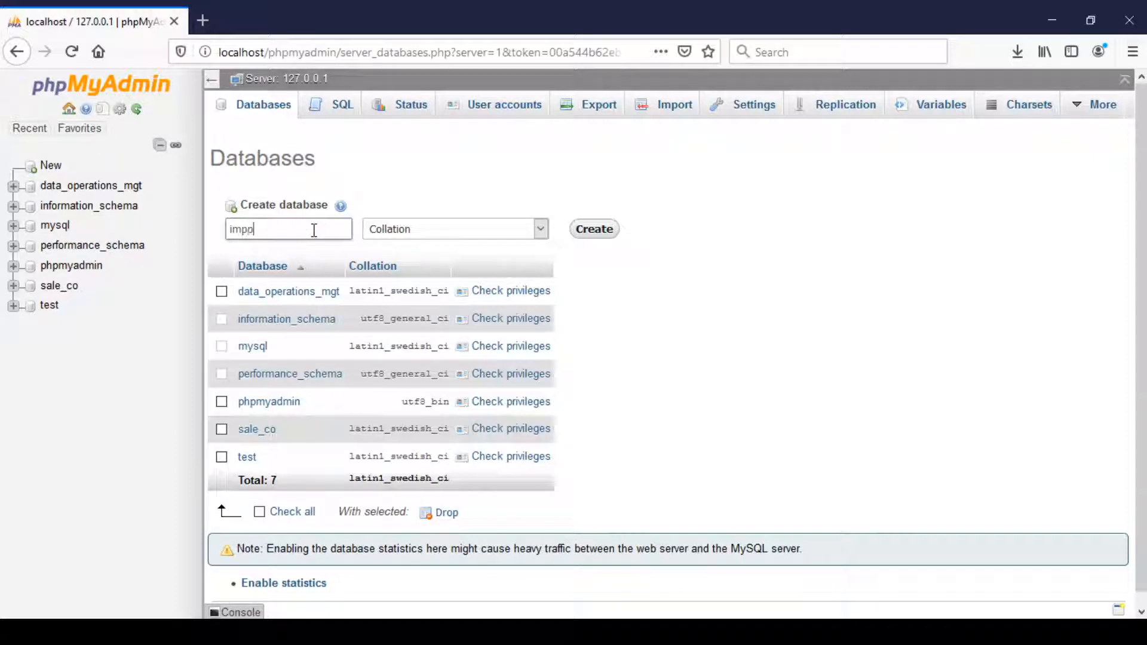
{"action": "key", "text": "BackSpace"}
{"action": "type", "text": "ort_saleco"}
{"action": "left_click_drag", "start_coordinate": [262, 229], "coordinate": [227, 228]}
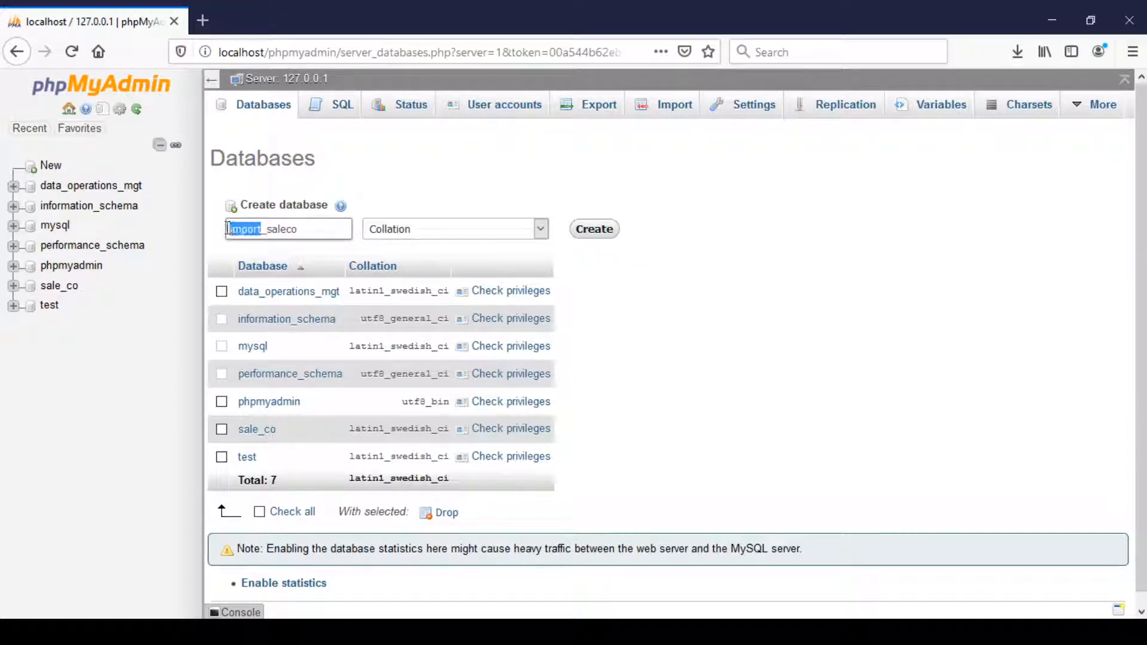
{"action": "type", "text": "recove"}
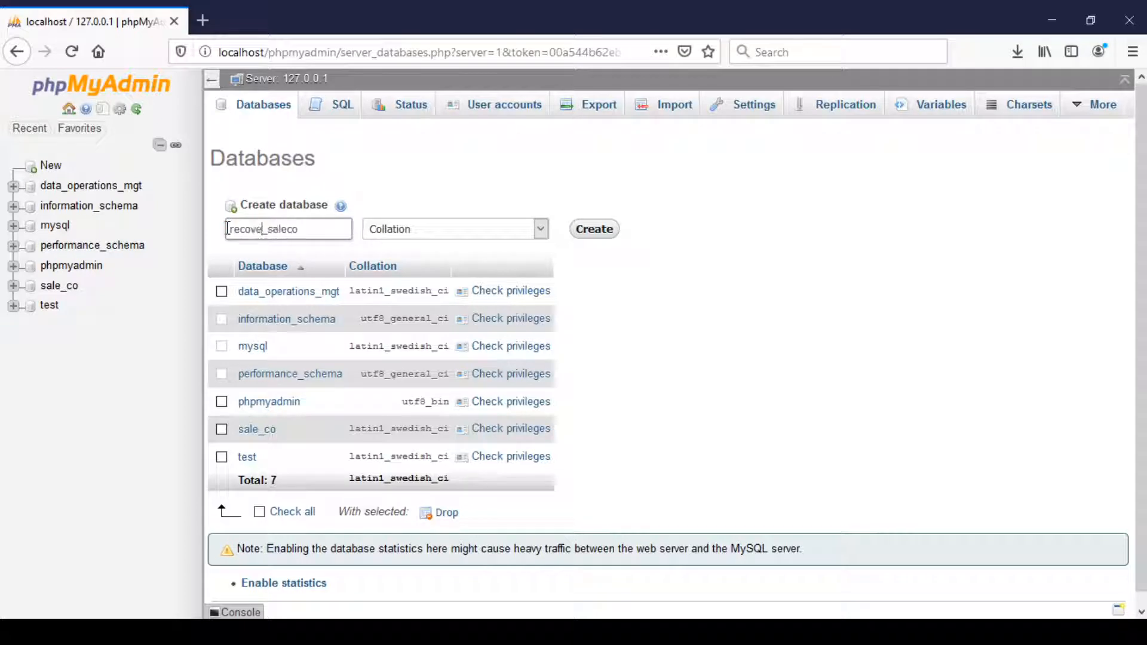
{"action": "type", "text": "ry"}
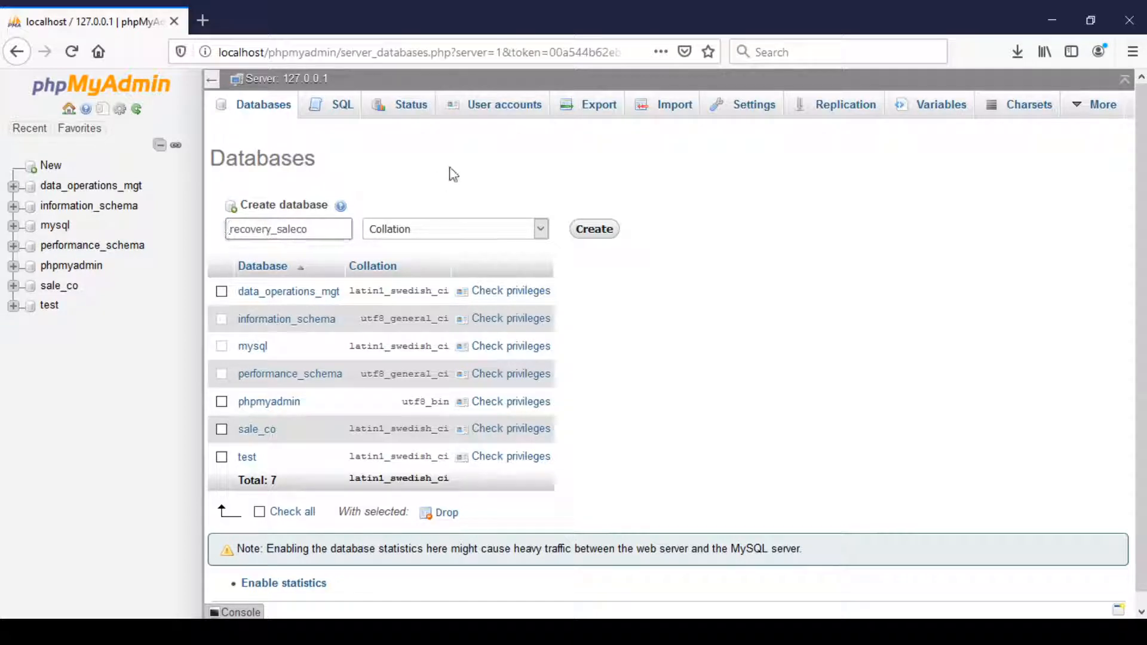
{"action": "left_click", "coordinate": [595, 230]}
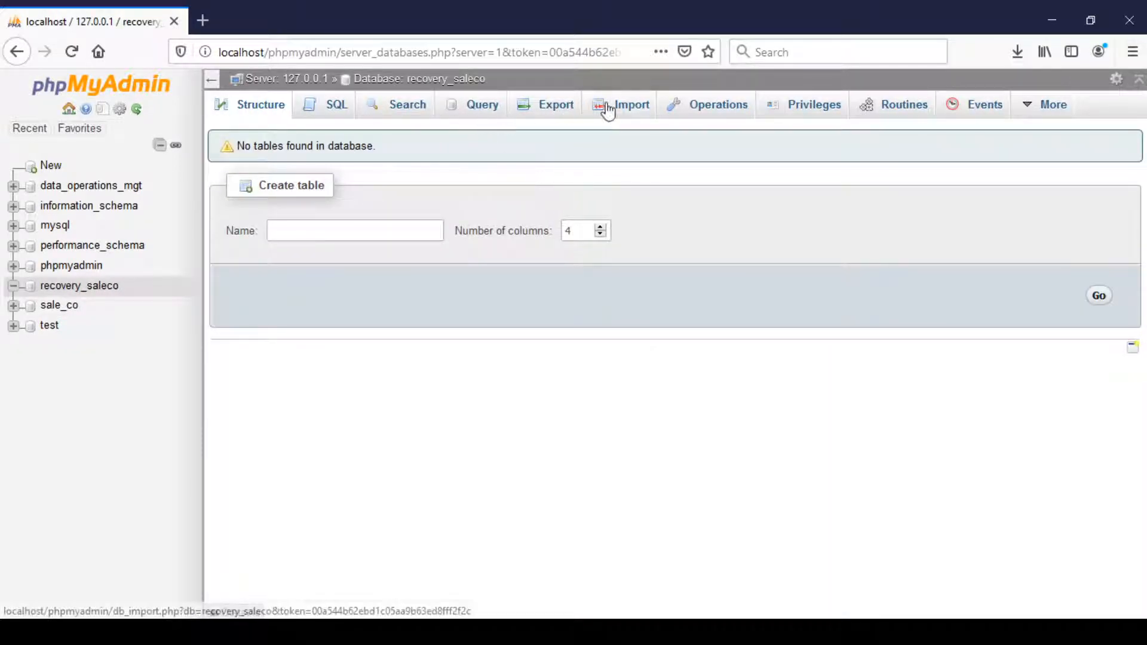
Import the file sale_co.sql into the recovery_saleco database in SQL format and check its list of tables.
{"action": "left_click", "coordinate": [607, 111]}
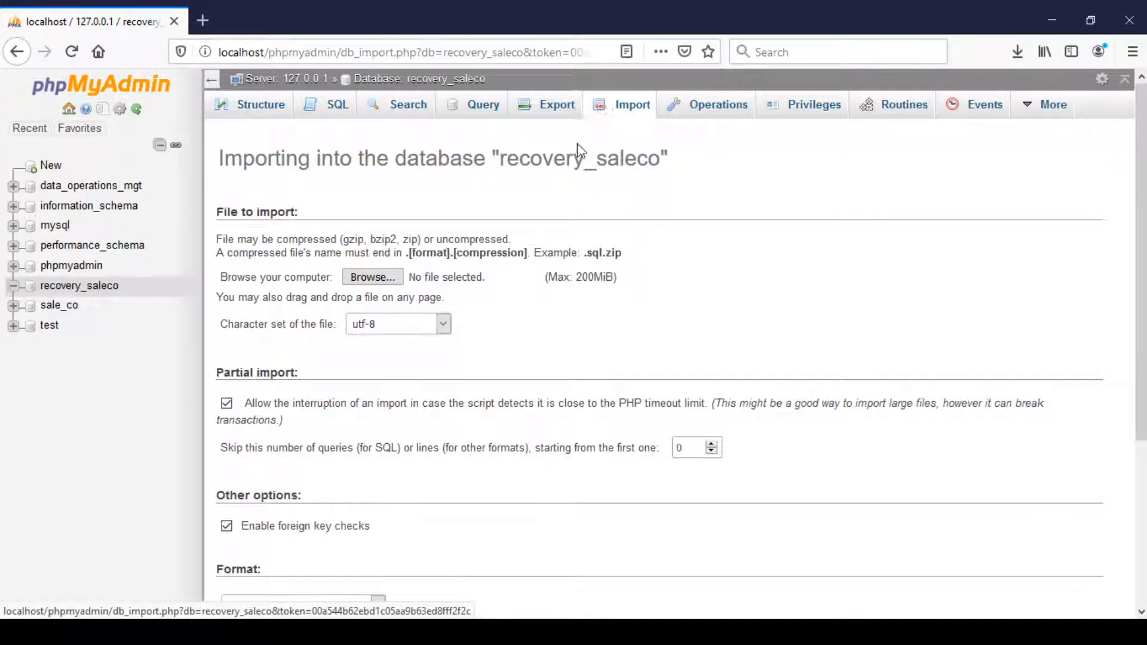
{"action": "left_click", "coordinate": [376, 281]}
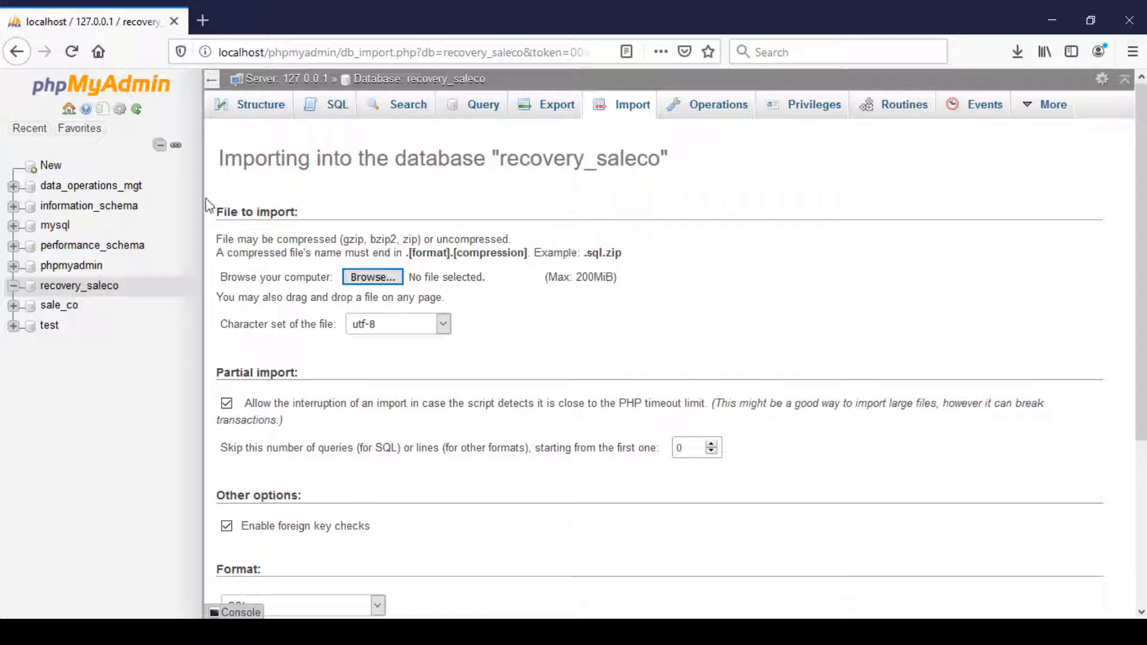
{"action": "left_click", "coordinate": [435, 381]}
{"action": "scroll", "coordinate": [572, 345], "scroll_direction": "down", "scroll_amount": 1}
{"action": "scroll", "coordinate": [575, 350], "scroll_direction": "down", "scroll_amount": 3}
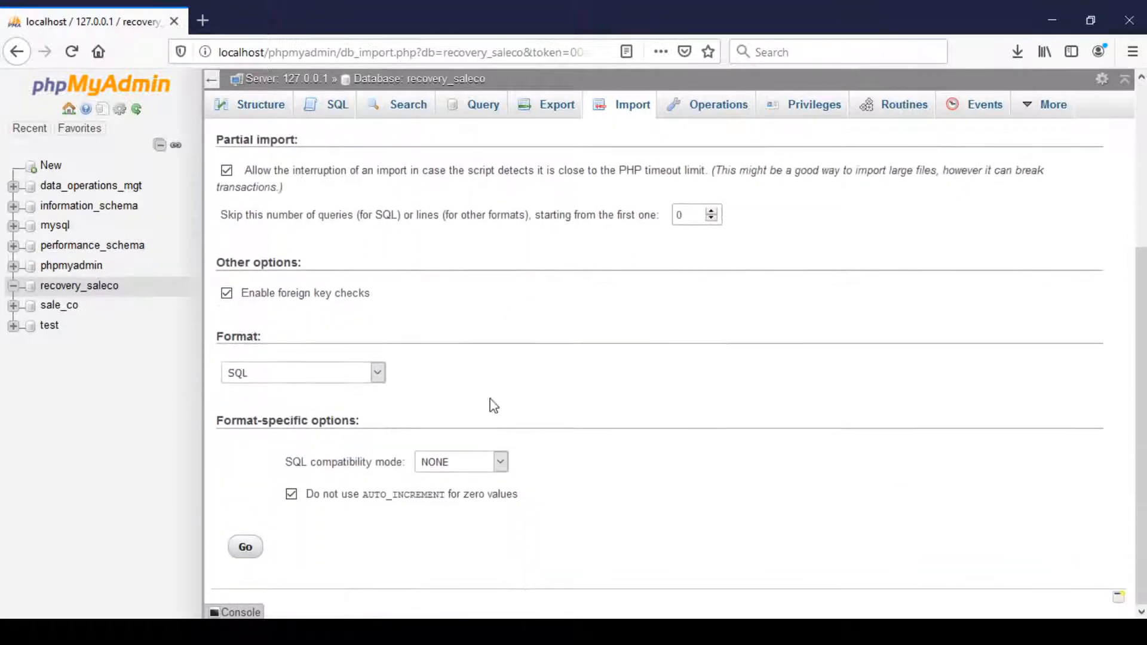
{"action": "left_click", "coordinate": [246, 548]}
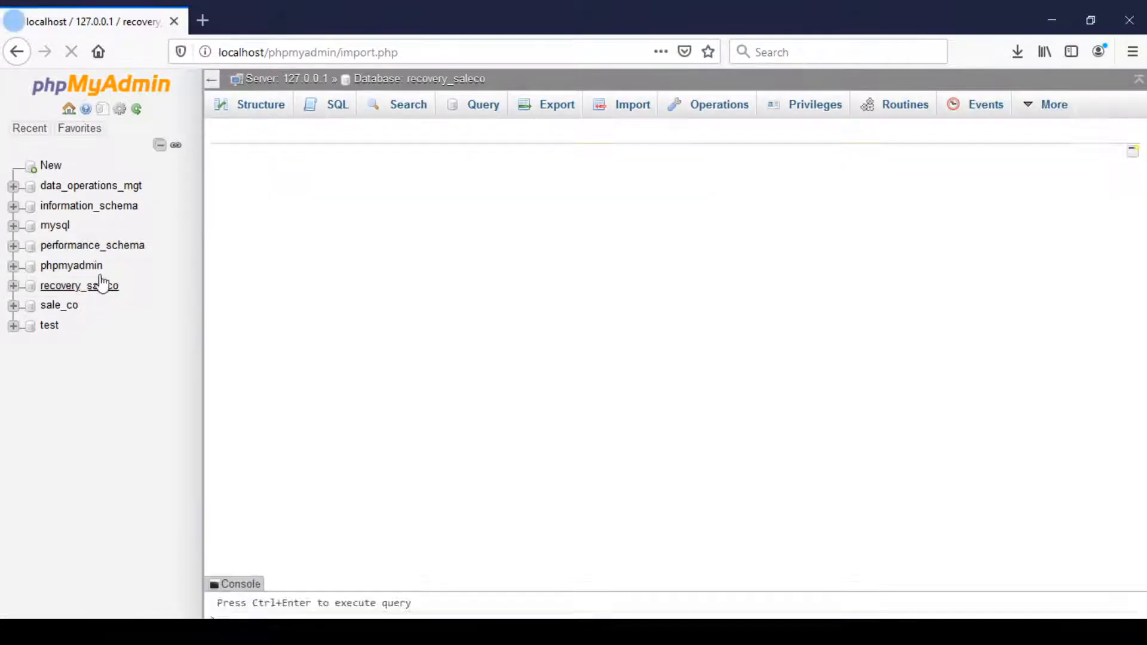
{"action": "left_click", "coordinate": [96, 286]}
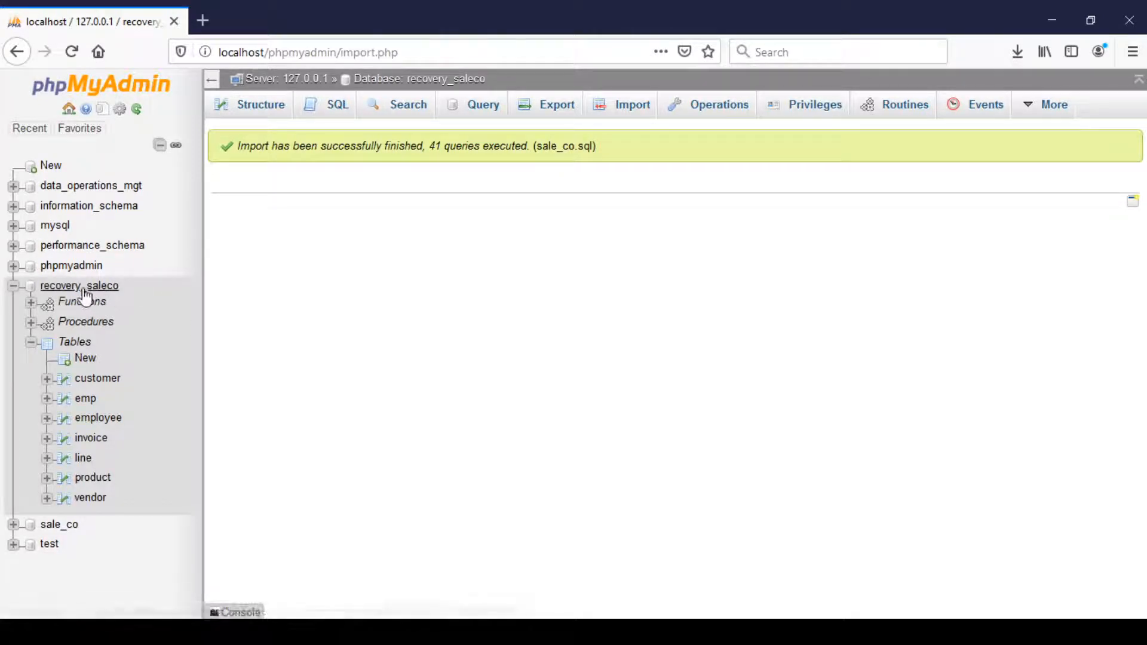
{"action": "left_click", "coordinate": [12, 287]}
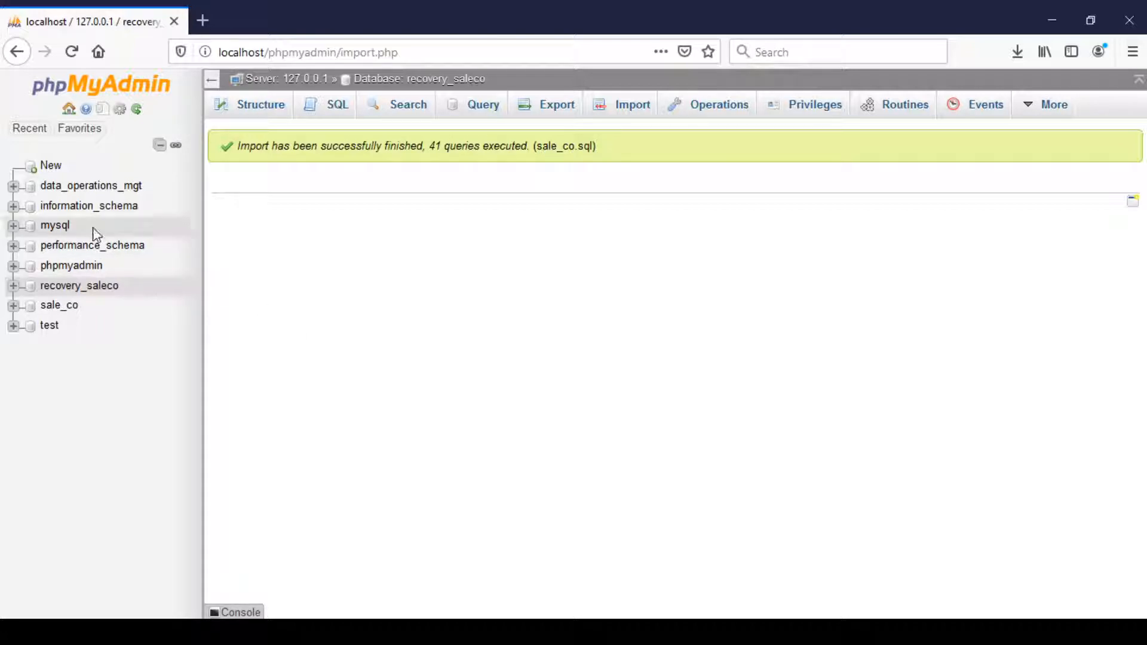
Examine the list of tables in the data_operations_mgt database.
{"action": "left_click", "coordinate": [94, 187]}
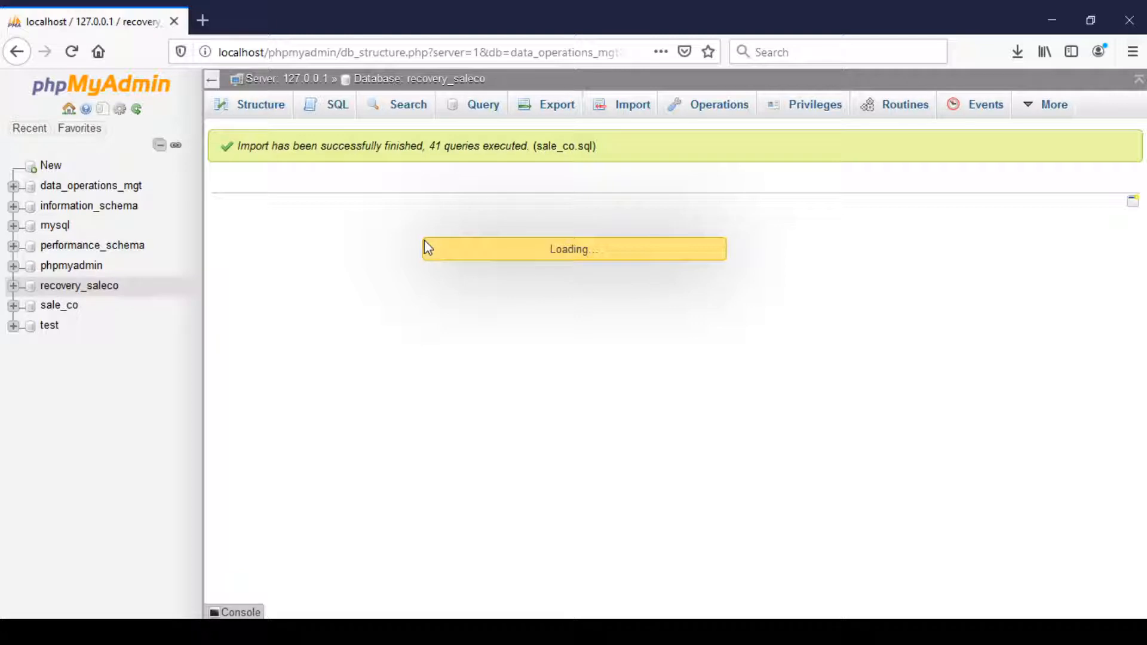
{"action": "left_click", "coordinate": [12, 185]}
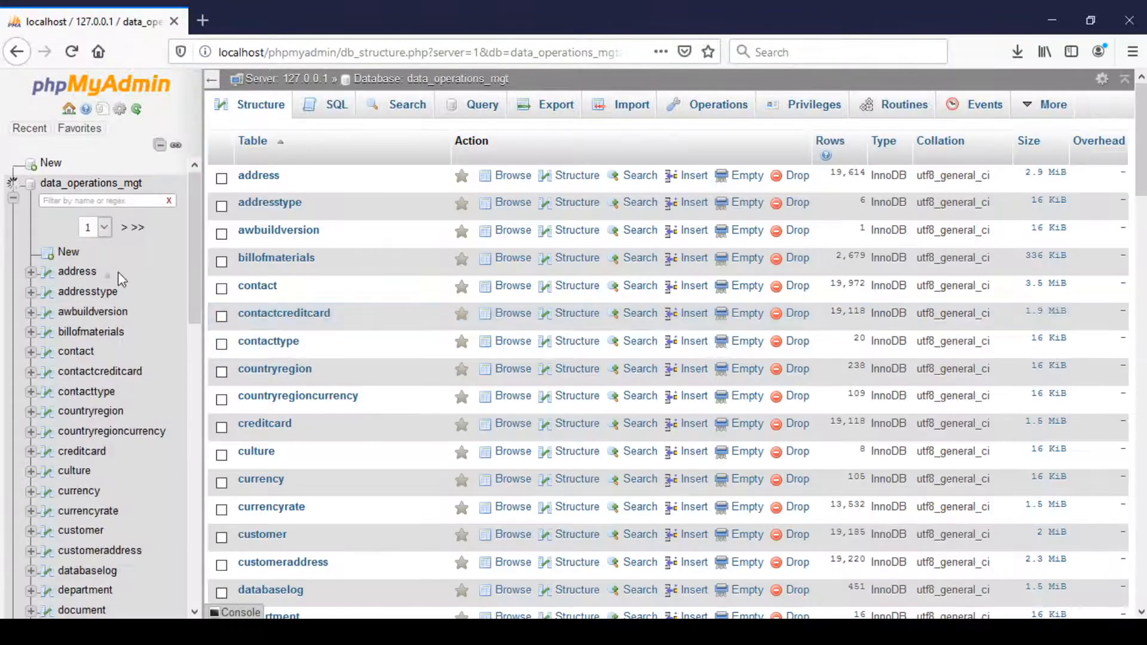
{"action": "scroll", "coordinate": [107, 398], "scroll_direction": "down", "scroll_amount": 12}
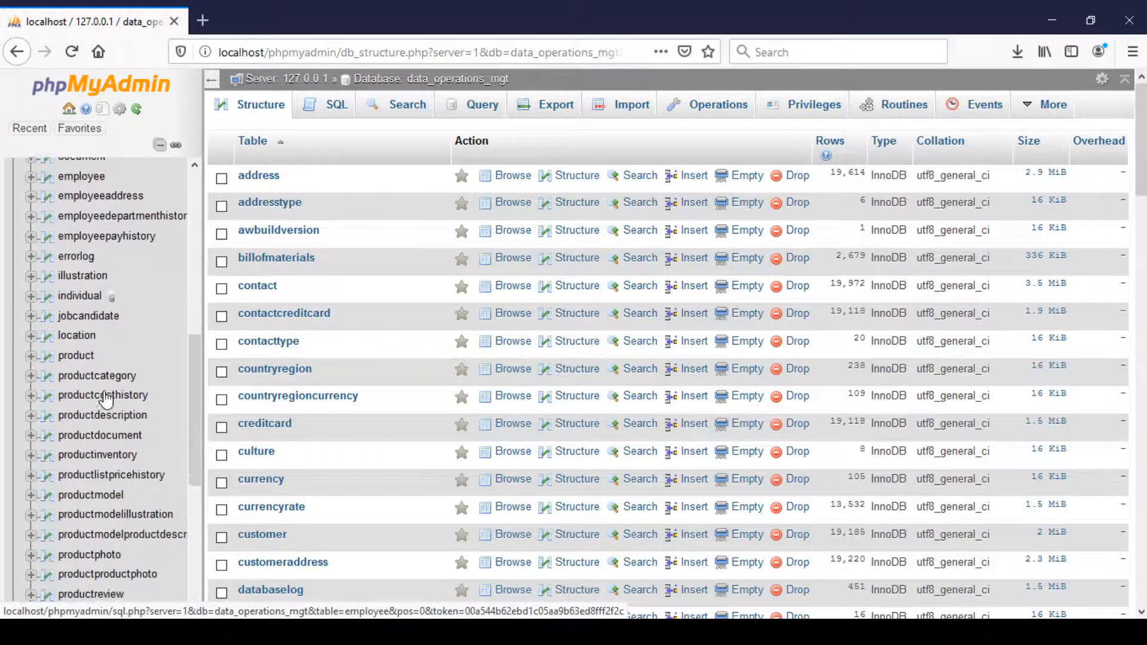
{"action": "scroll", "coordinate": [108, 397], "scroll_direction": "up", "scroll_amount": 15}
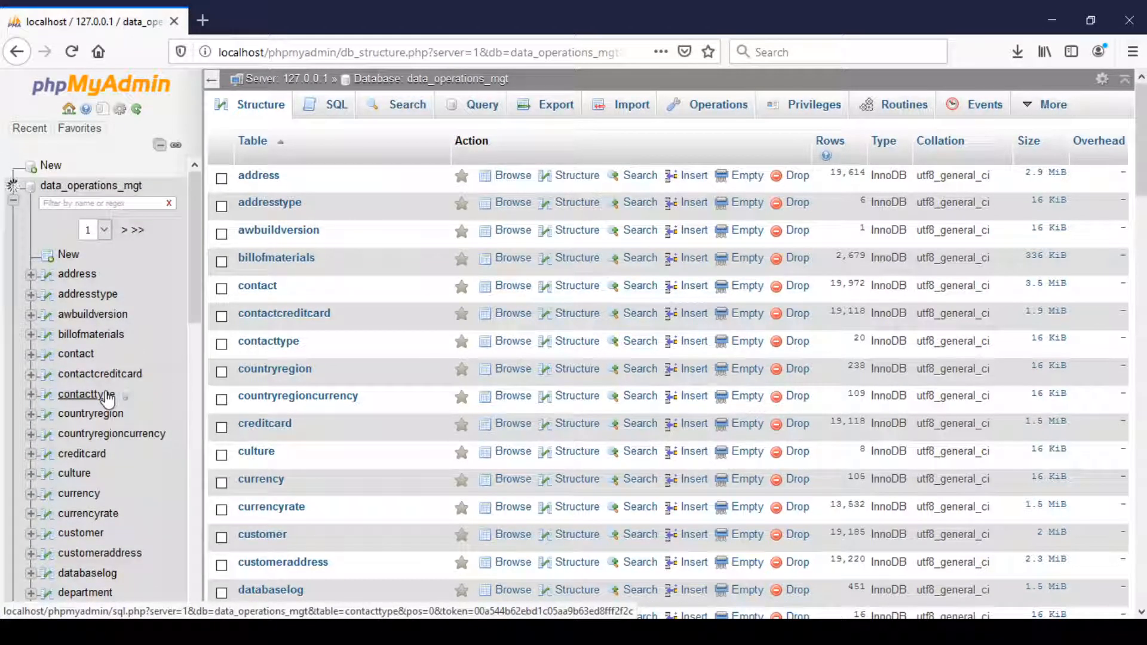
{"action": "scroll", "coordinate": [108, 397], "scroll_direction": "down", "scroll_amount": 5}
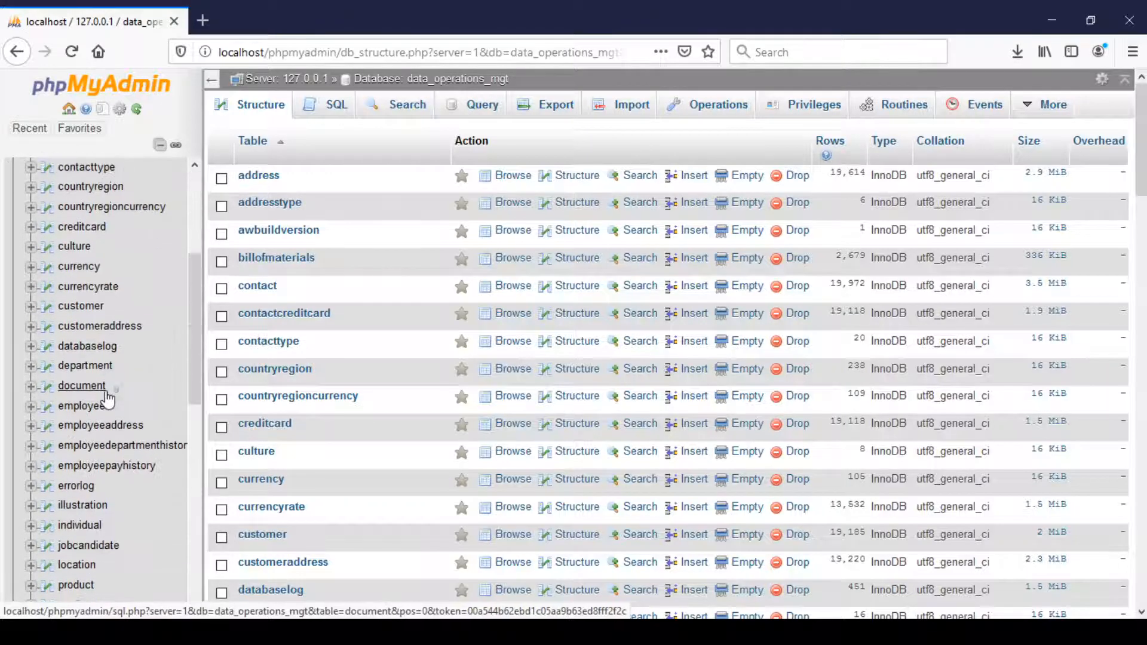
{"action": "scroll", "coordinate": [107, 398], "scroll_direction": "down", "scroll_amount": 3}
{"action": "scroll", "coordinate": [107, 400], "scroll_direction": "down", "scroll_amount": 6}
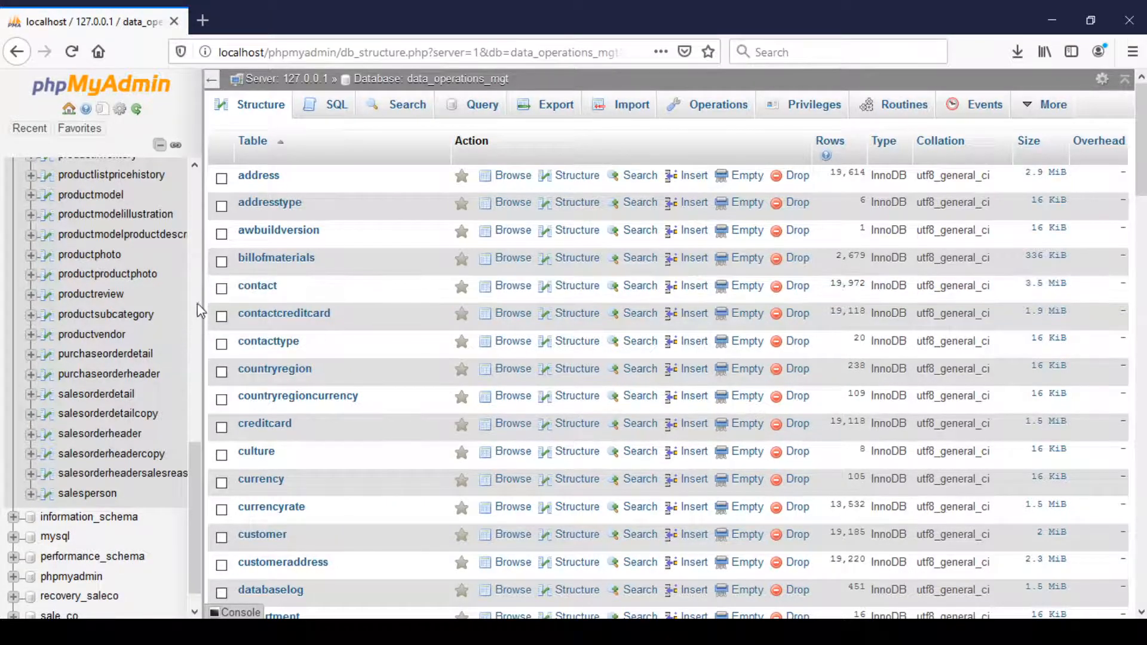
{"action": "scroll", "coordinate": [197, 288], "scroll_direction": "up", "scroll_amount": 15}
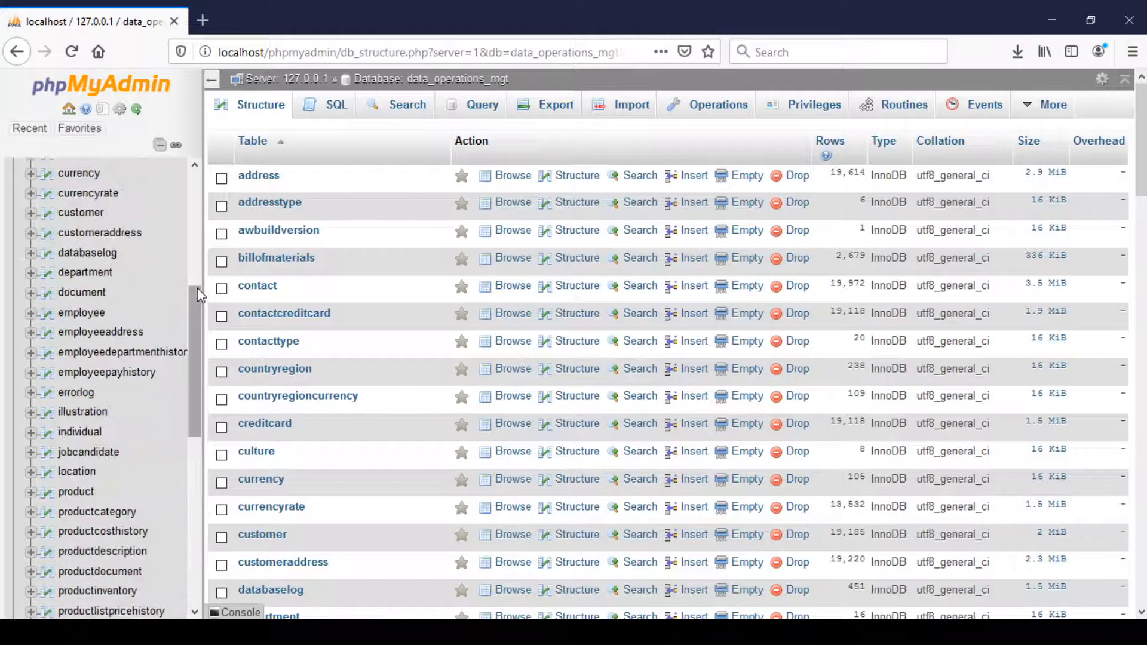
{"action": "left_click_drag", "start_coordinate": [196, 199], "coordinate": [199, 390]}
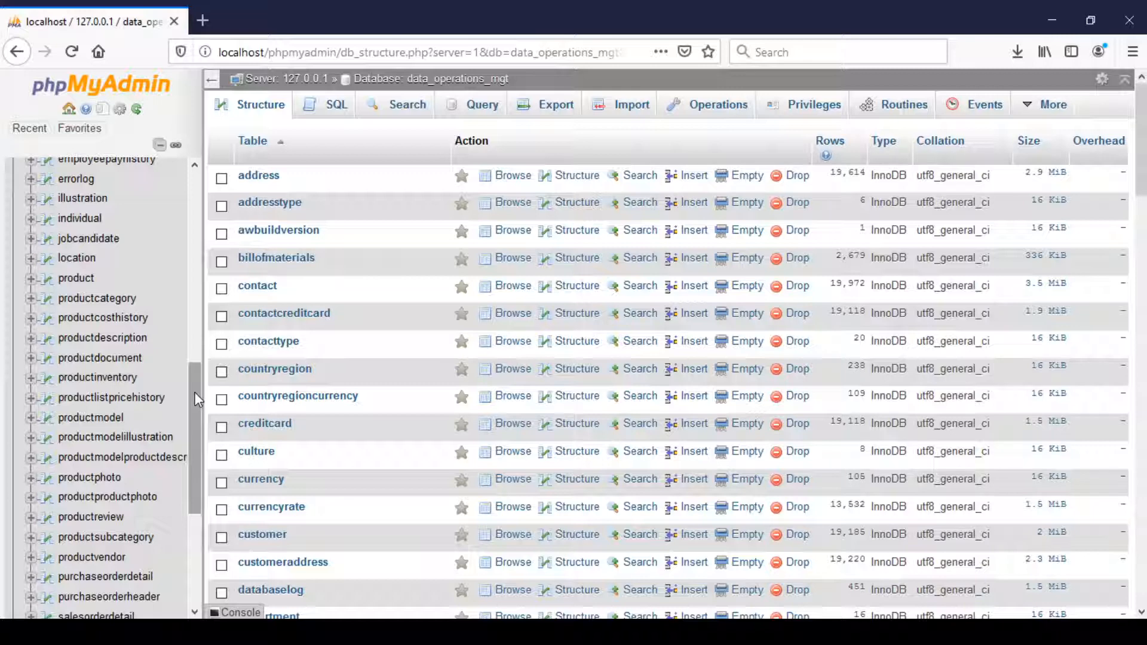
{"action": "scroll", "coordinate": [145, 383], "scroll_direction": "up", "scroll_amount": 10}
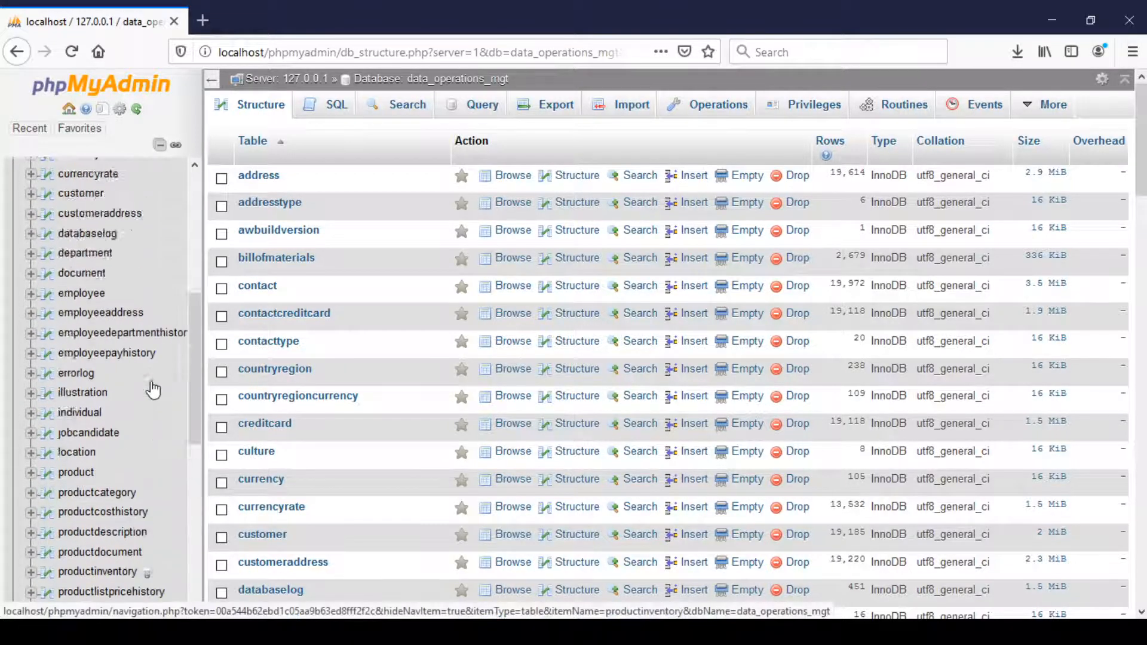
Run the query SELECT * FROM salesorderheader; on the data_operations_mgt database and look through the returned rows.
{"action": "left_click", "coordinate": [105, 192]}
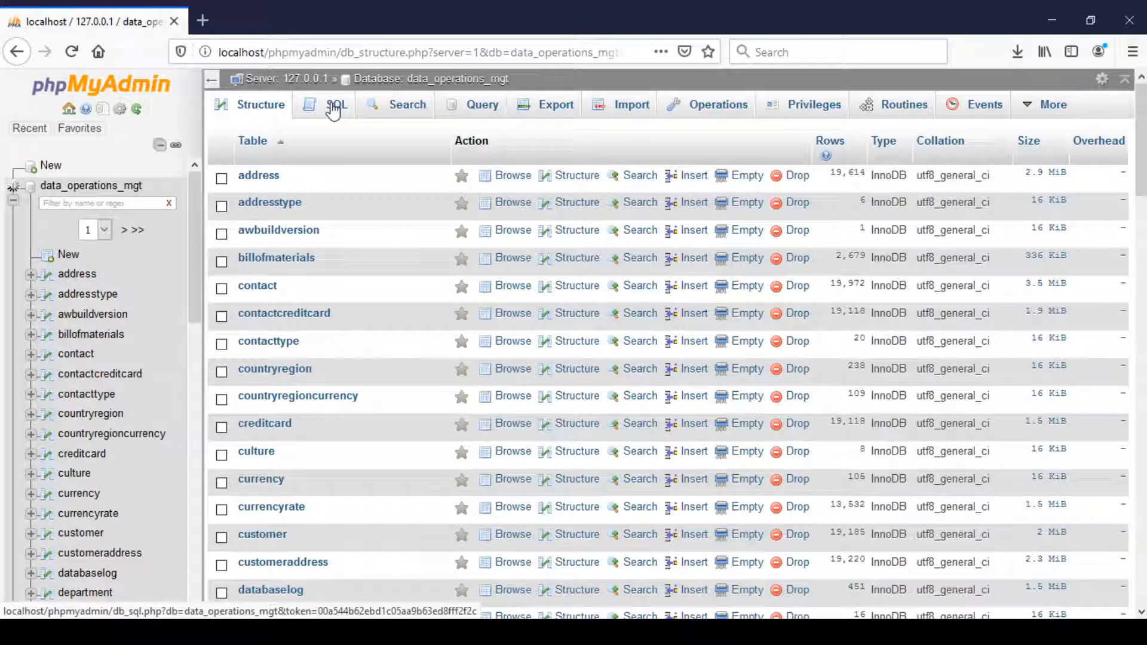
{"action": "left_click", "coordinate": [334, 107]}
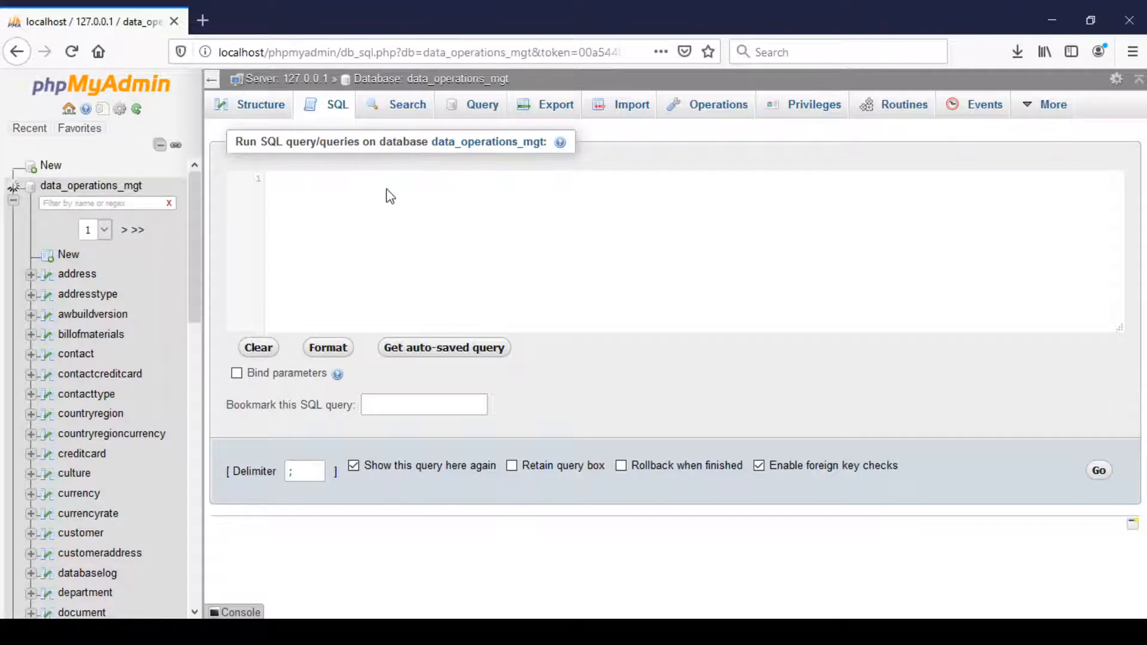
{"action": "type", "text": "SELECT * FROM salesorderheader;"}
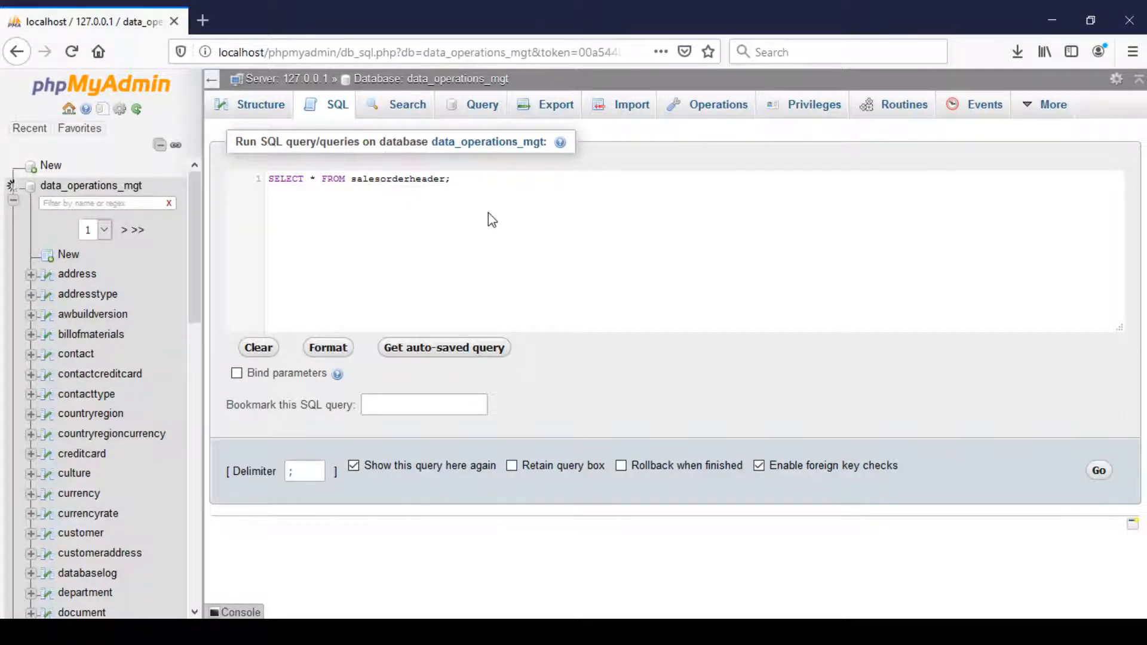
{"action": "left_click", "coordinate": [1099, 472]}
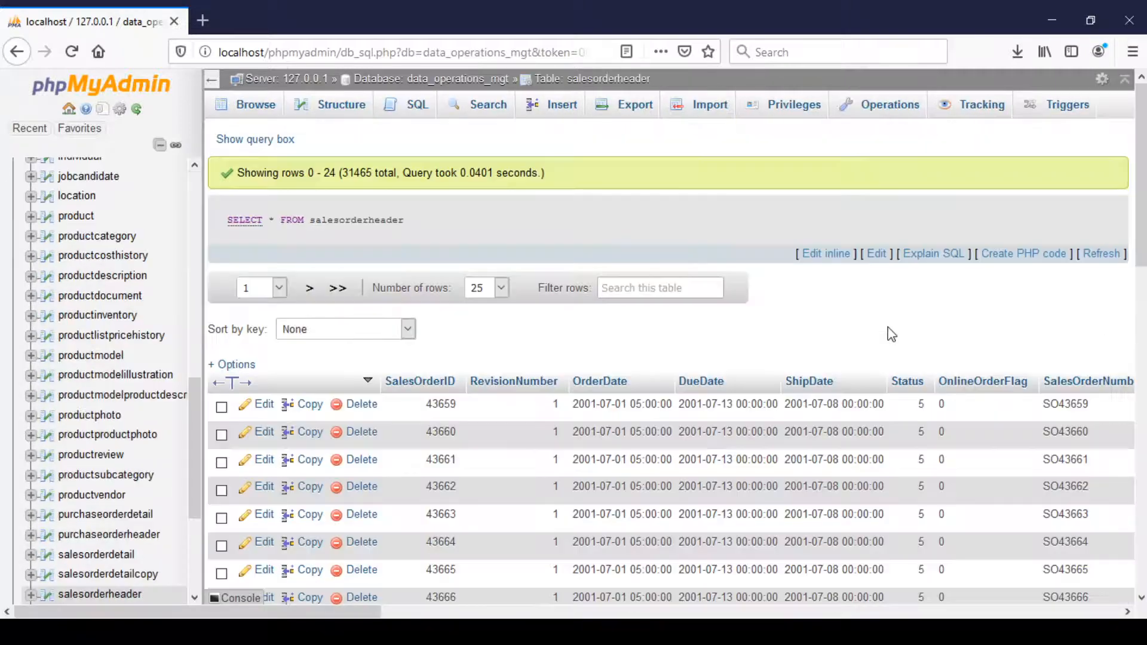
{"action": "scroll", "coordinate": [460, 376], "scroll_direction": "down", "scroll_amount": 5}
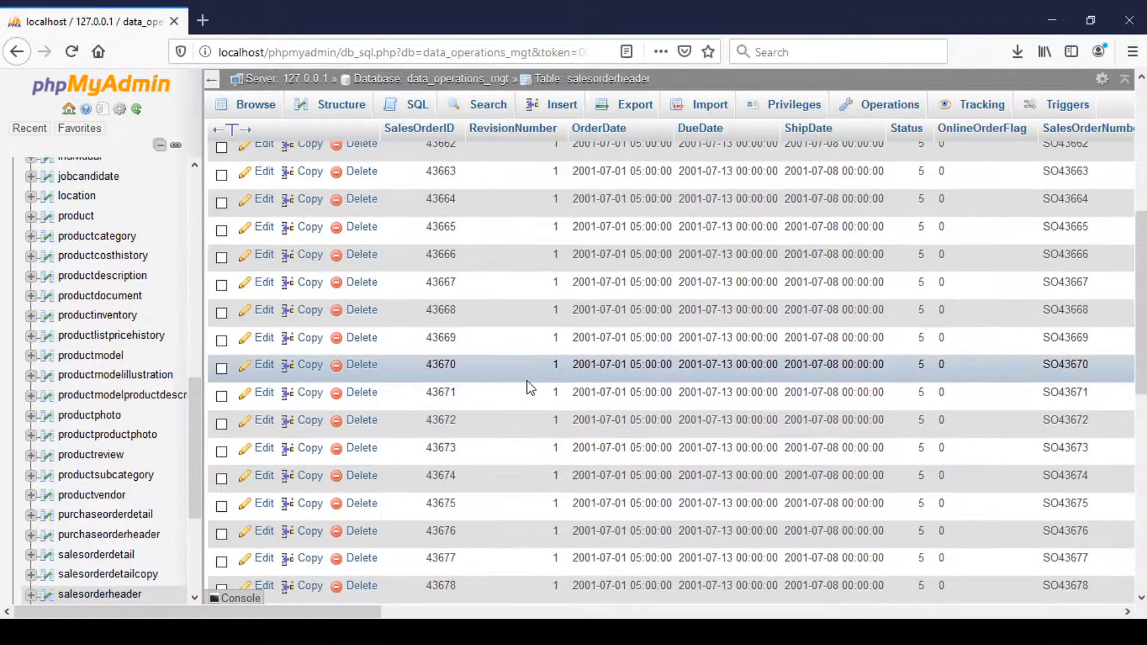
{"action": "scroll", "coordinate": [530, 381], "scroll_direction": "up", "scroll_amount": 5}
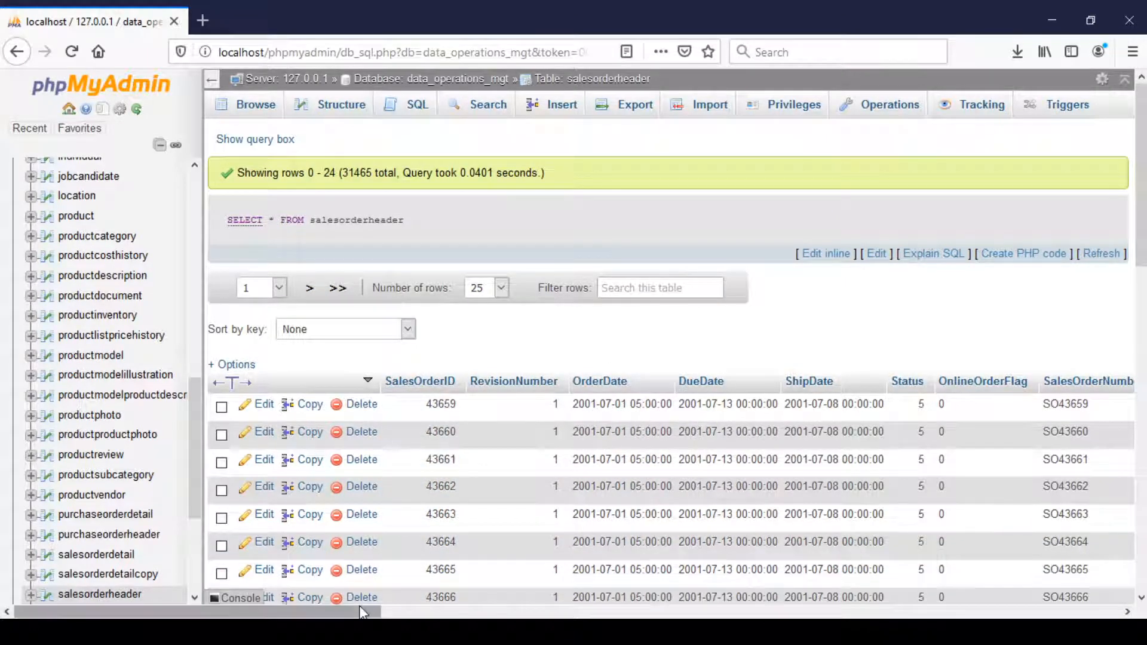
{"action": "left_click_drag", "start_coordinate": [357, 611], "coordinate": [302, 590]}
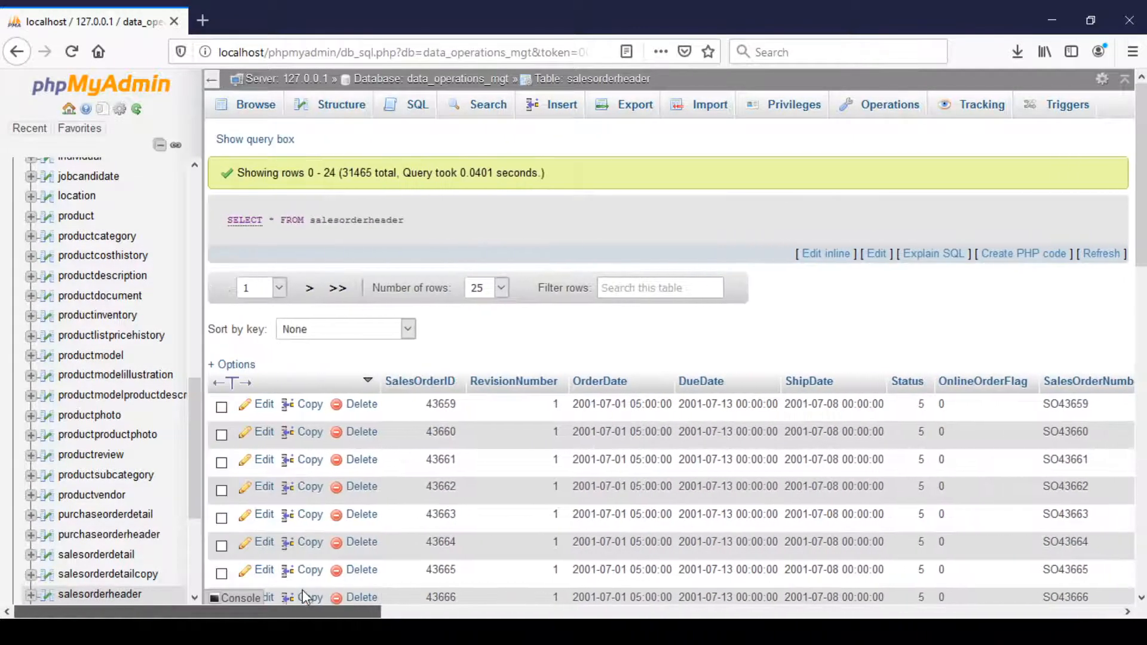
Run the query SELECT * FROM salesorderdetail; on the data_operations_mgt database and look through the returned rows.
{"action": "left_click", "coordinate": [399, 112]}
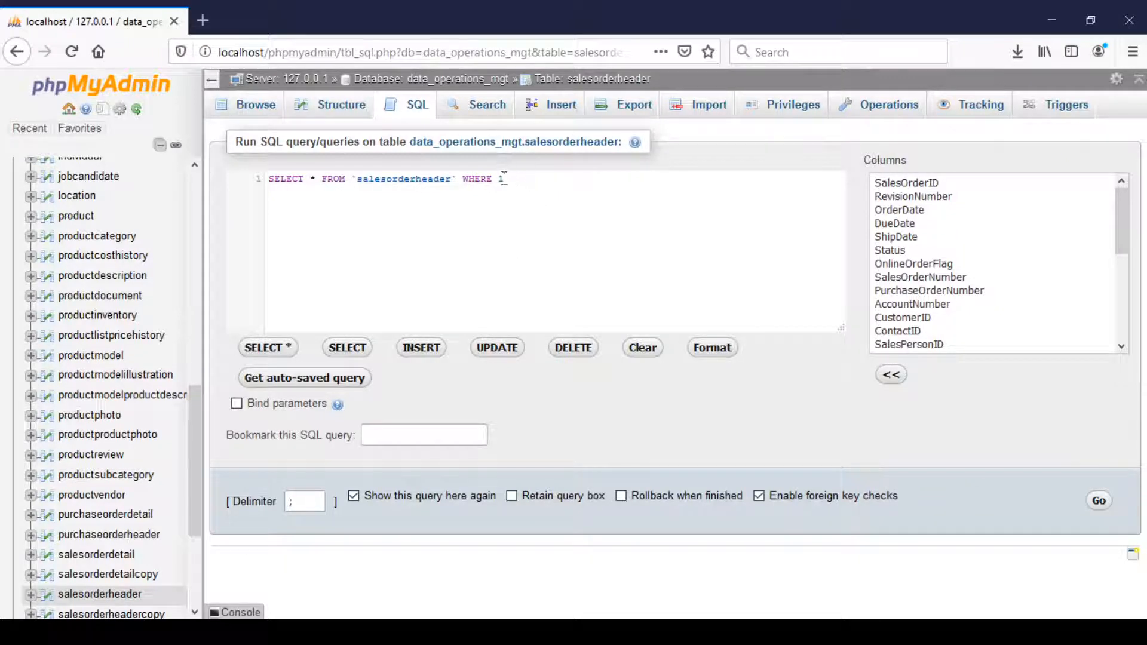
{"action": "left_click_drag", "start_coordinate": [507, 179], "coordinate": [353, 178]}
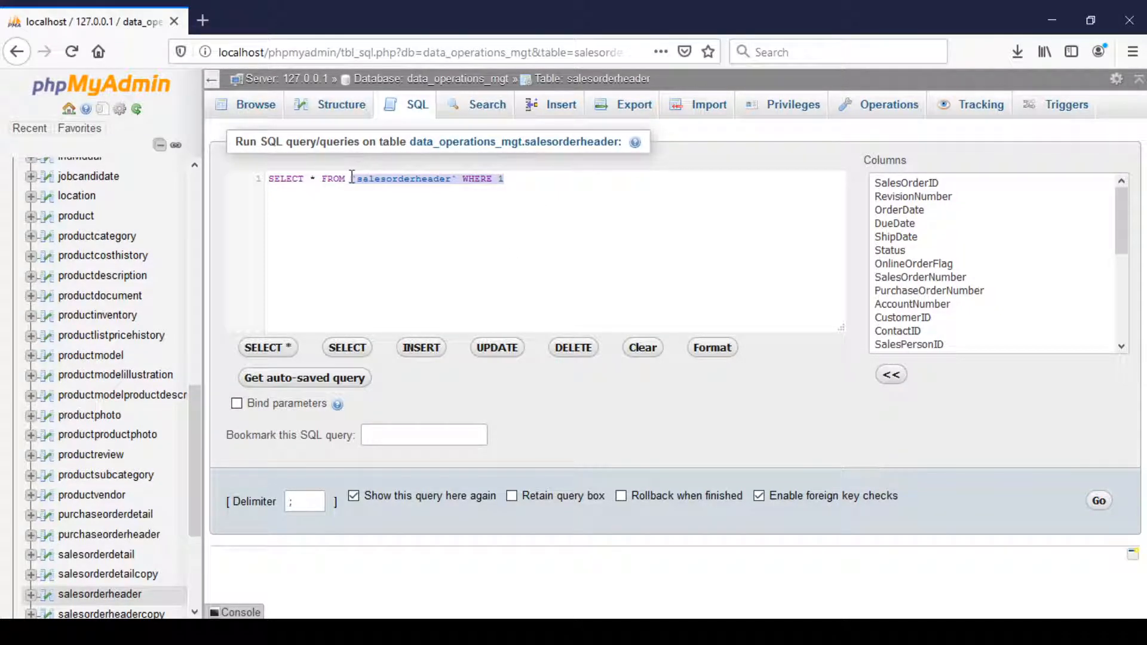
{"action": "type", "text": "sa"}
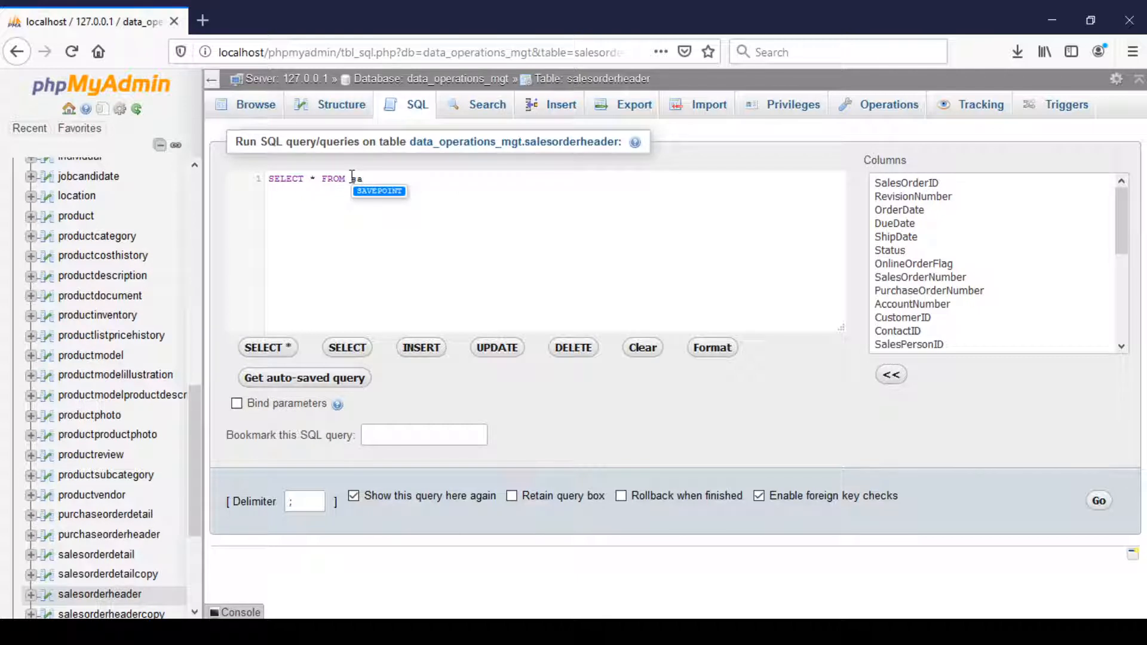
{"action": "key", "text": "BackSpace"}
{"action": "key", "text": "BackSpace"}
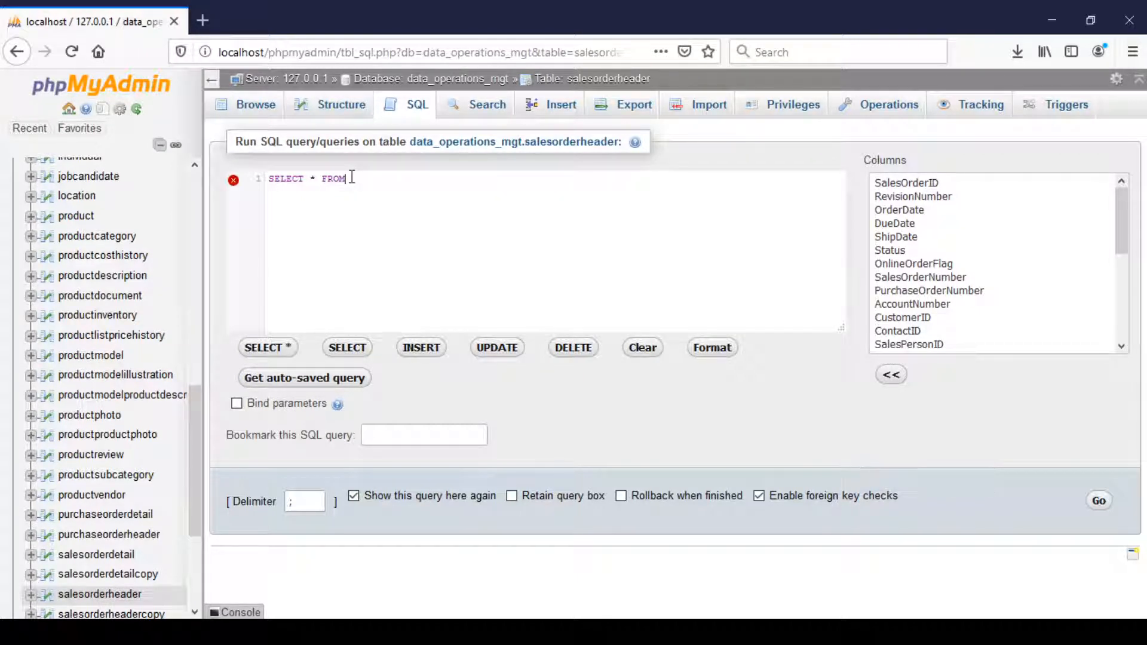
{"action": "key", "text": "BackSpace"}
{"action": "key", "text": "BackSpace"}
{"action": "key", "text": "BackSpace"}
{"action": "key", "text": "BackSpace"}
{"action": "key", "text": "BackSpace"}
{"action": "key", "text": "BackSpace"}
{"action": "key", "text": "BackSpace"}
{"action": "key", "text": "BackSpace"}
{"action": "key", "text": "BackSpace"}
{"action": "key", "text": "BackSpace"}
{"action": "key", "text": "BackSpace"}
{"action": "key", "text": "BackSpace"}
{"action": "key", "text": "BackSpace"}
{"action": "type", "text": "SELECT * FROM salesorderdetail;"}
{"action": "left_click", "coordinate": [1099, 500]}
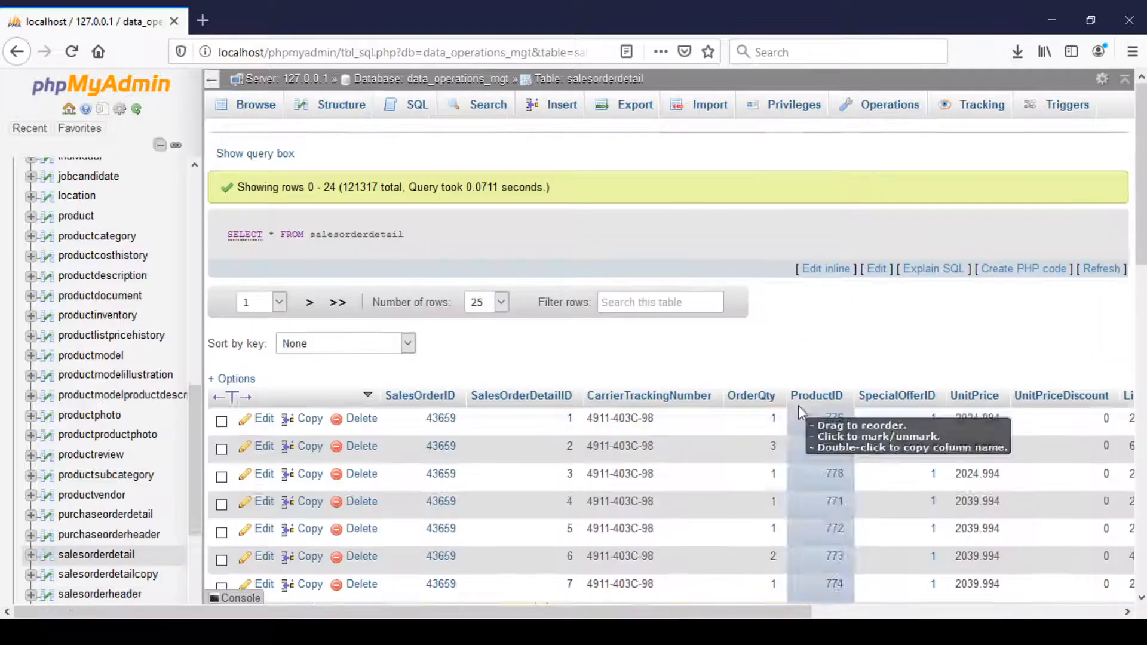
{"action": "scroll", "coordinate": [714, 361], "scroll_direction": "down", "scroll_amount": 3}
{"action": "scroll", "coordinate": [720, 362], "scroll_direction": "down", "scroll_amount": 1}
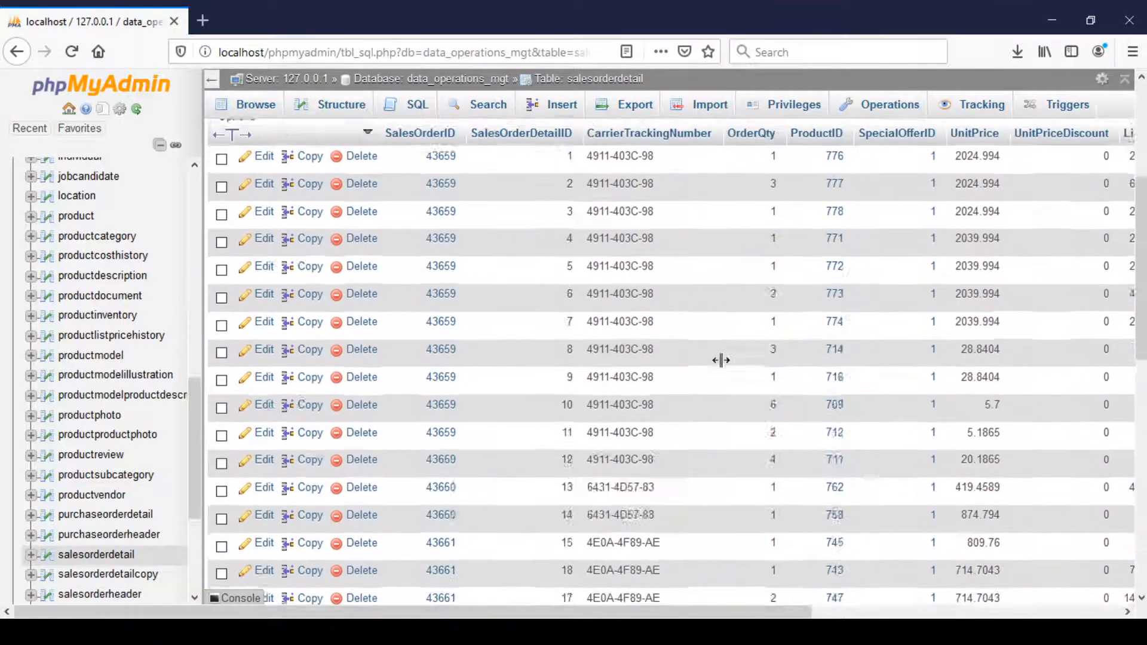
{"action": "scroll", "coordinate": [721, 360], "scroll_direction": "up", "scroll_amount": 5}
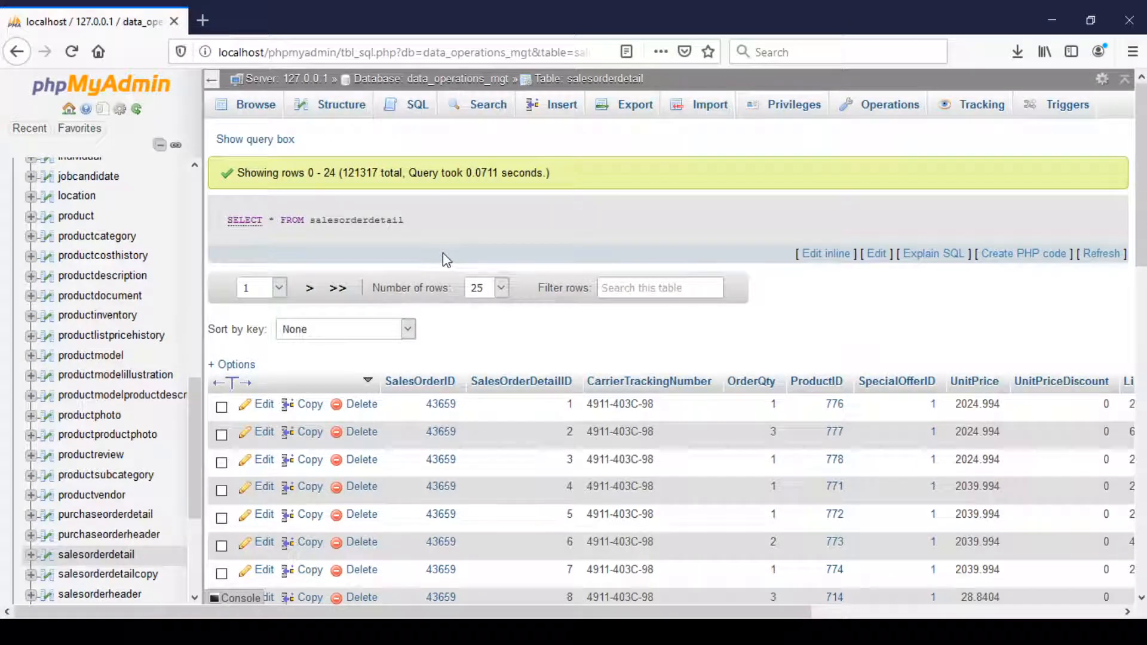
Replace the default query with DESCRIBE salesorderheader; and run it.
{"action": "left_click", "coordinate": [394, 115]}
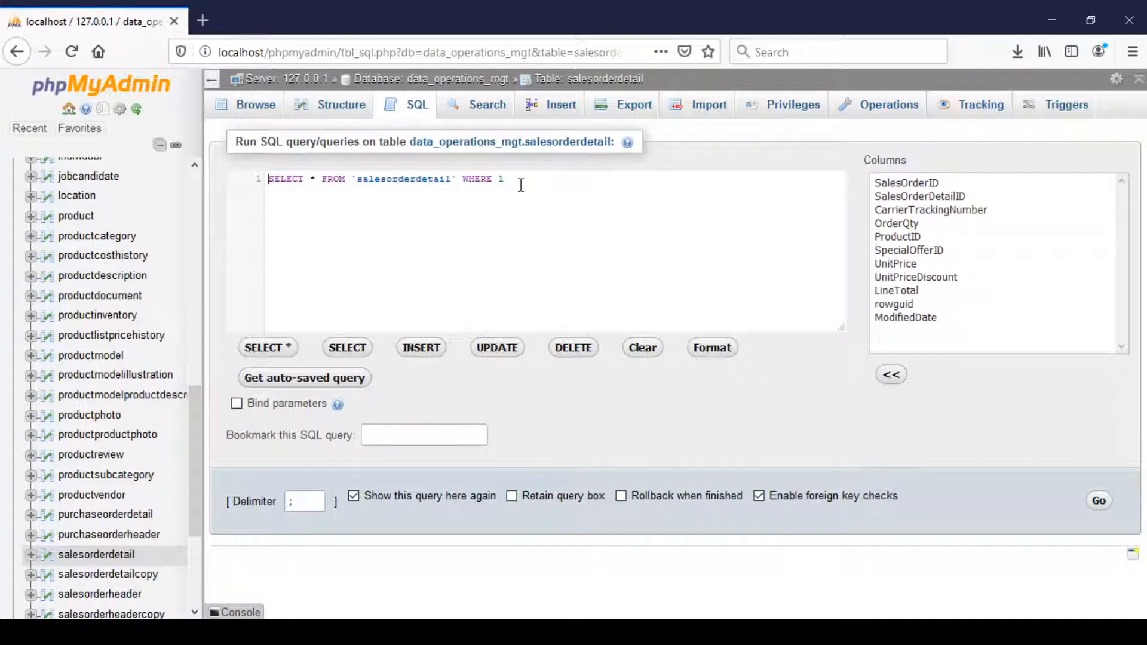
{"action": "left_click_drag", "start_coordinate": [535, 179], "coordinate": [269, 179]}
{"action": "key", "text": "BackSpace"}
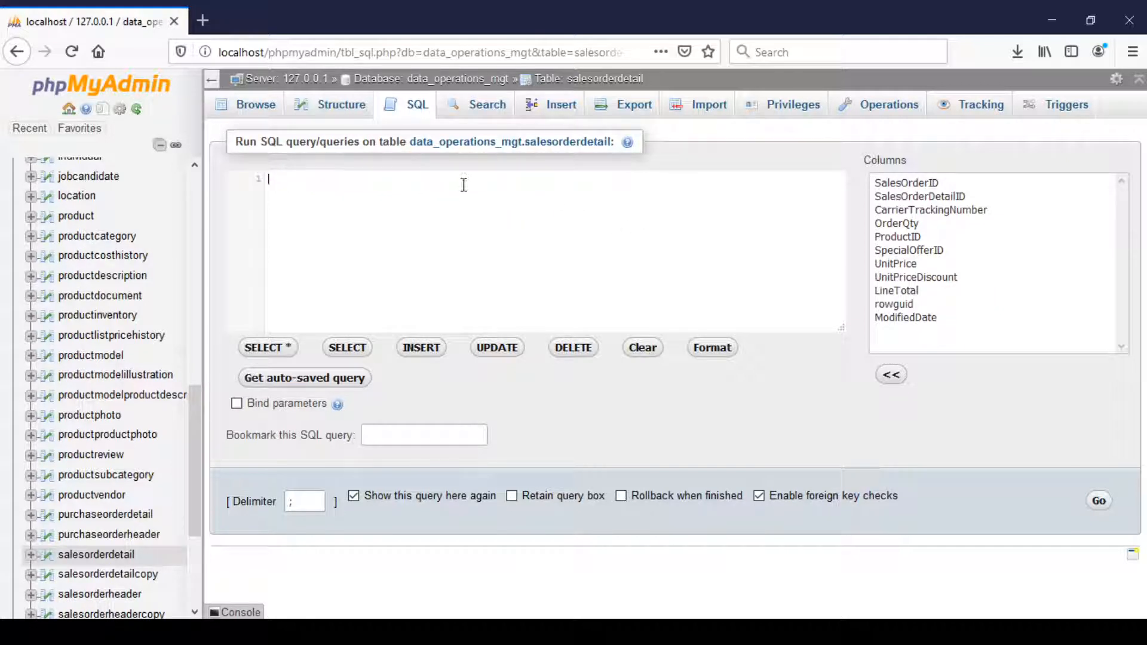
{"action": "left_click", "coordinate": [527, 632]}
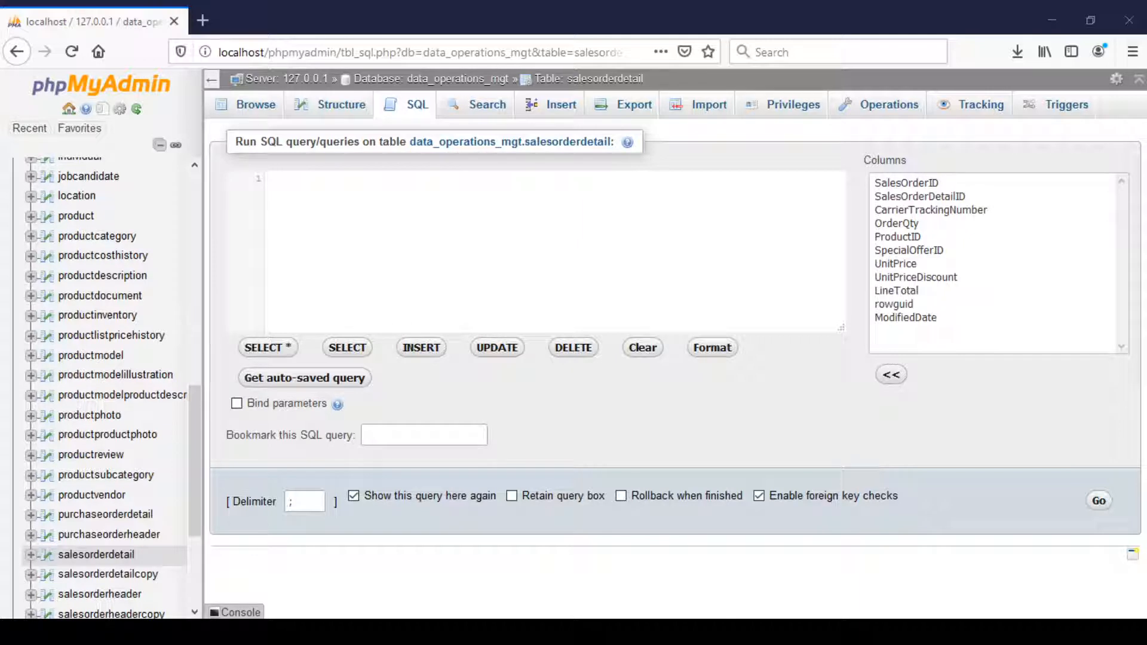
{"action": "left_click", "coordinate": [410, 219]}
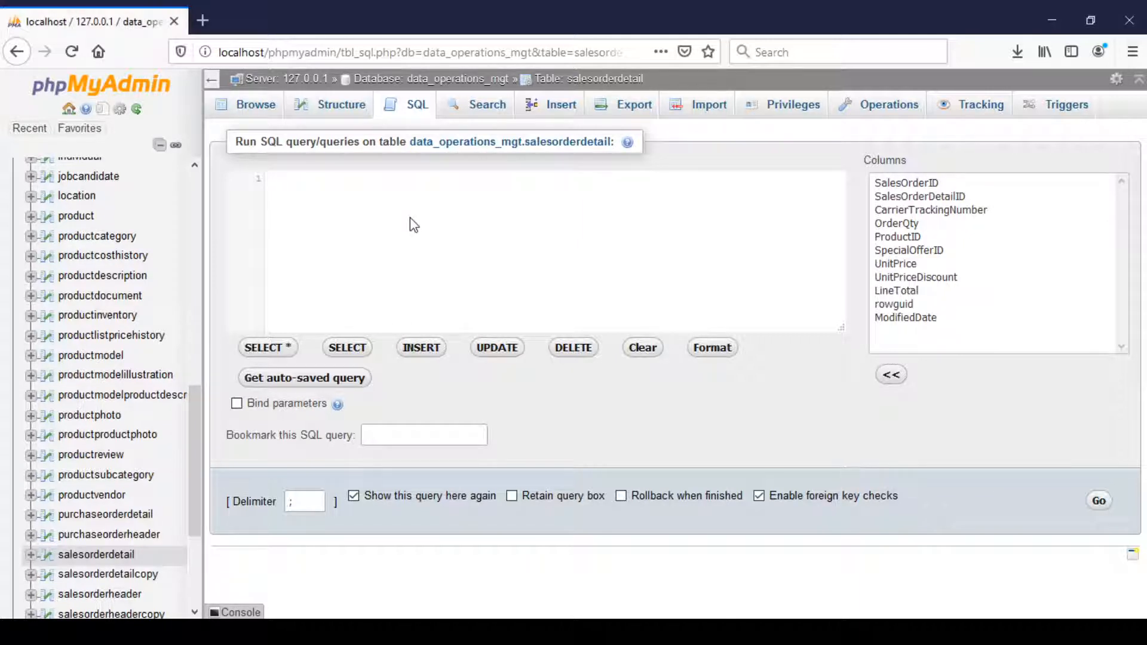
{"action": "type", "text": "DESCRIBE salesorderheader;"}
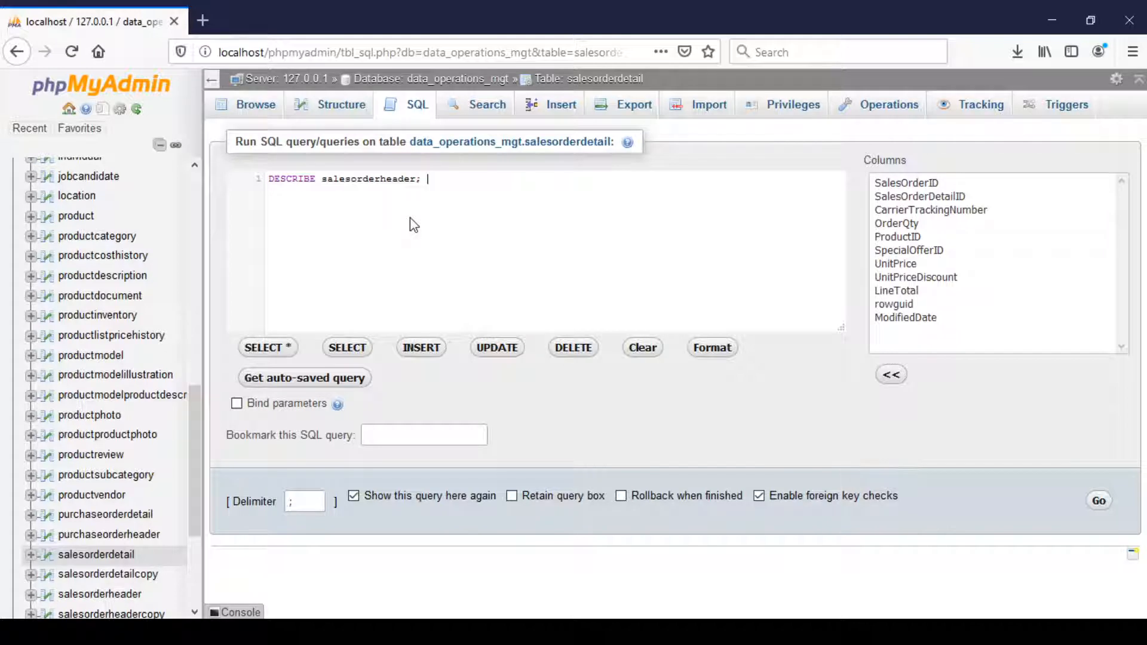
{"action": "left_click", "coordinate": [1097, 505]}
Examine the fields of salesorderheader, checking their data types and which ones are primary or indexed keys.
{"action": "scroll", "coordinate": [666, 363], "scroll_direction": "down", "scroll_amount": 1}
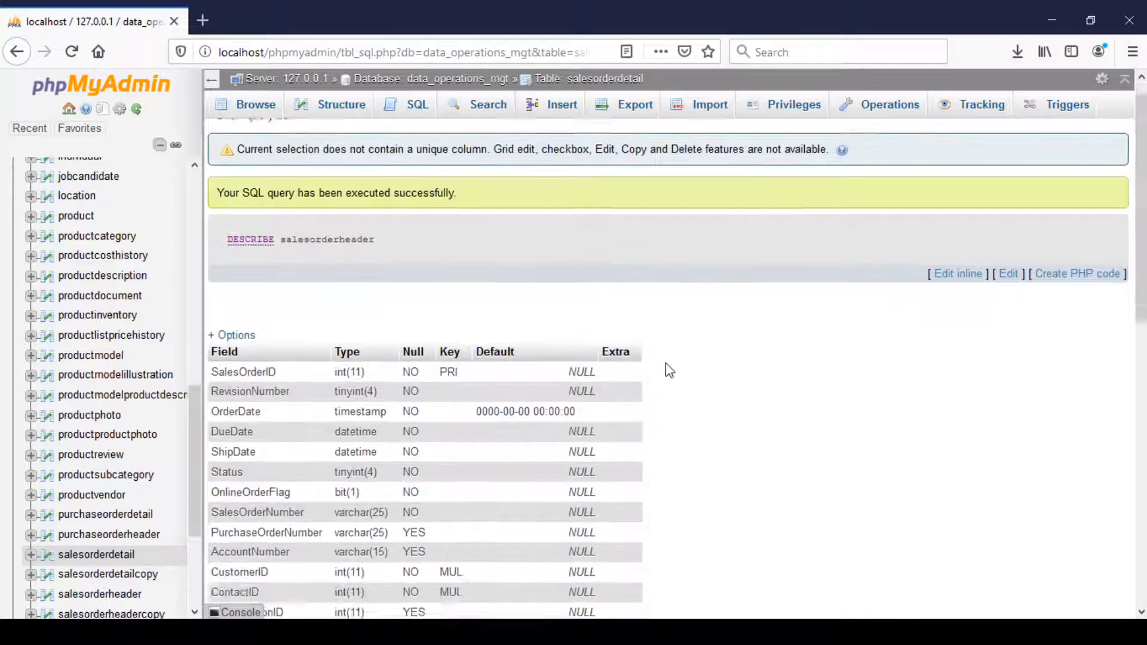
{"action": "scroll", "coordinate": [665, 363], "scroll_direction": "down", "scroll_amount": 2}
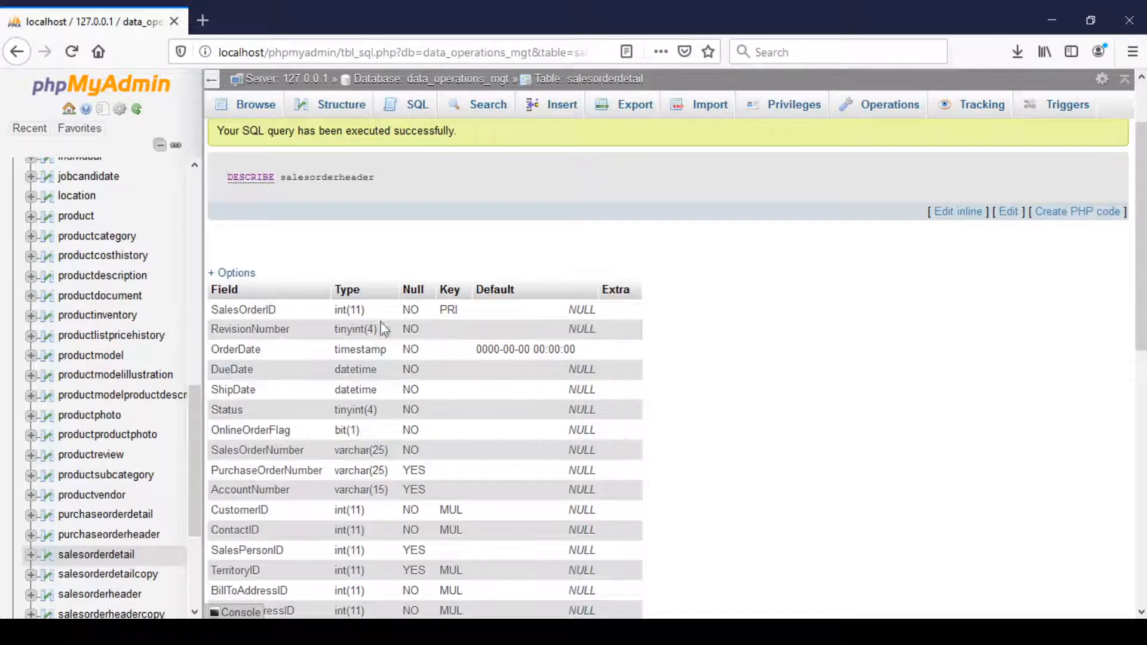
{"action": "scroll", "coordinate": [323, 276], "scroll_direction": "down", "scroll_amount": 6}
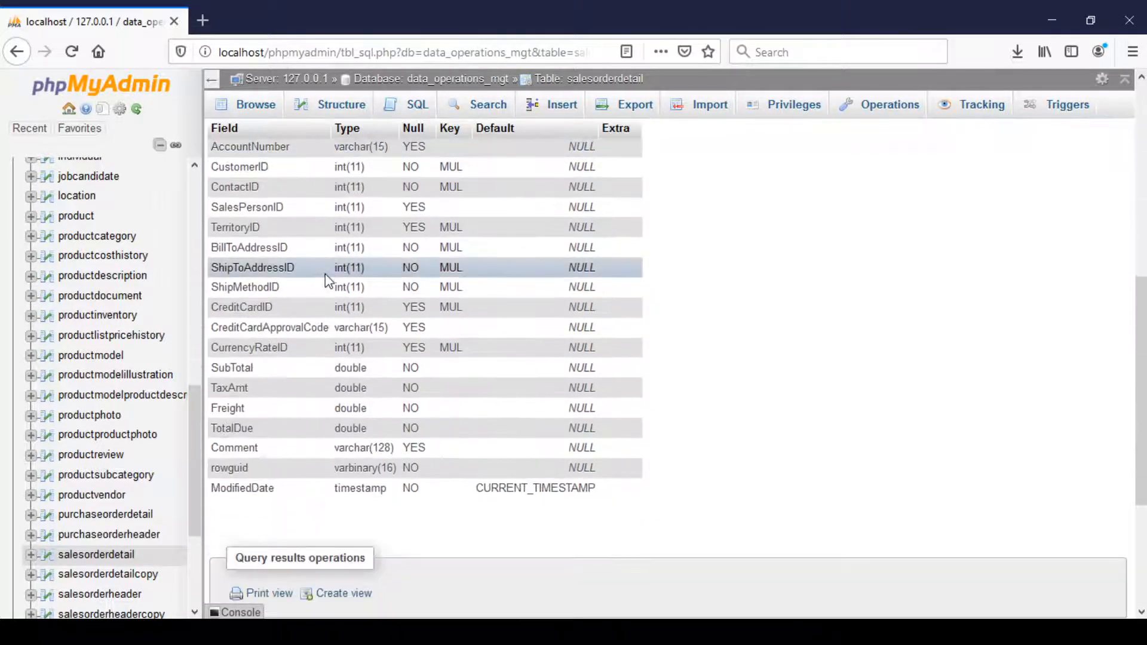
{"action": "scroll", "coordinate": [325, 275], "scroll_direction": "up", "scroll_amount": 7}
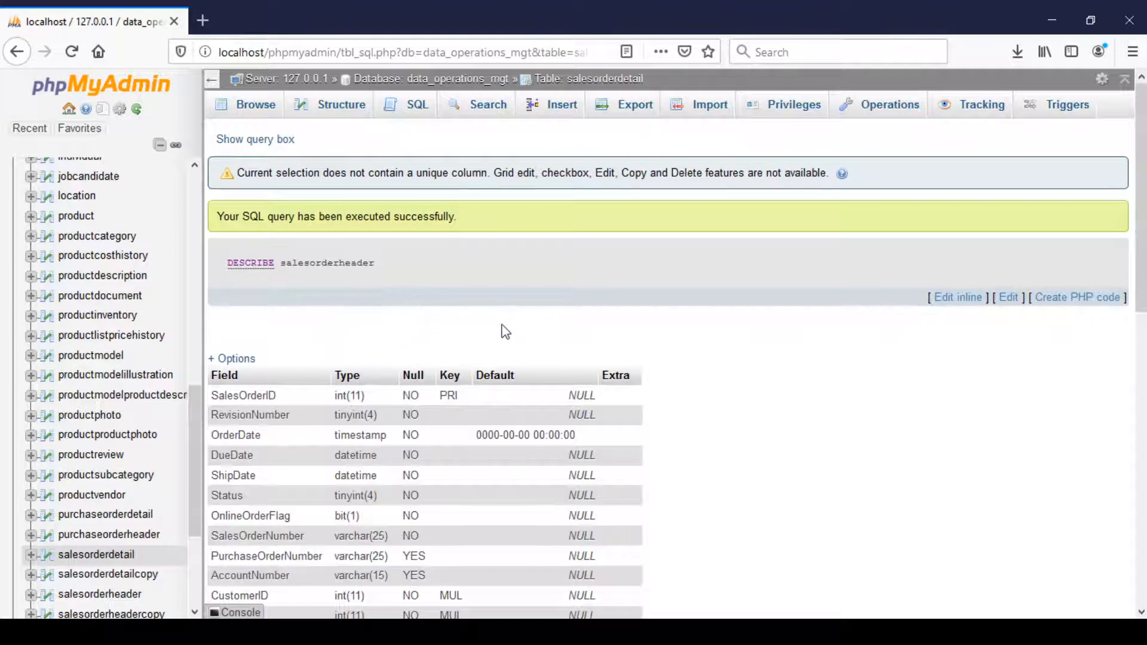
{"action": "scroll", "coordinate": [512, 323], "scroll_direction": "down", "scroll_amount": 3}
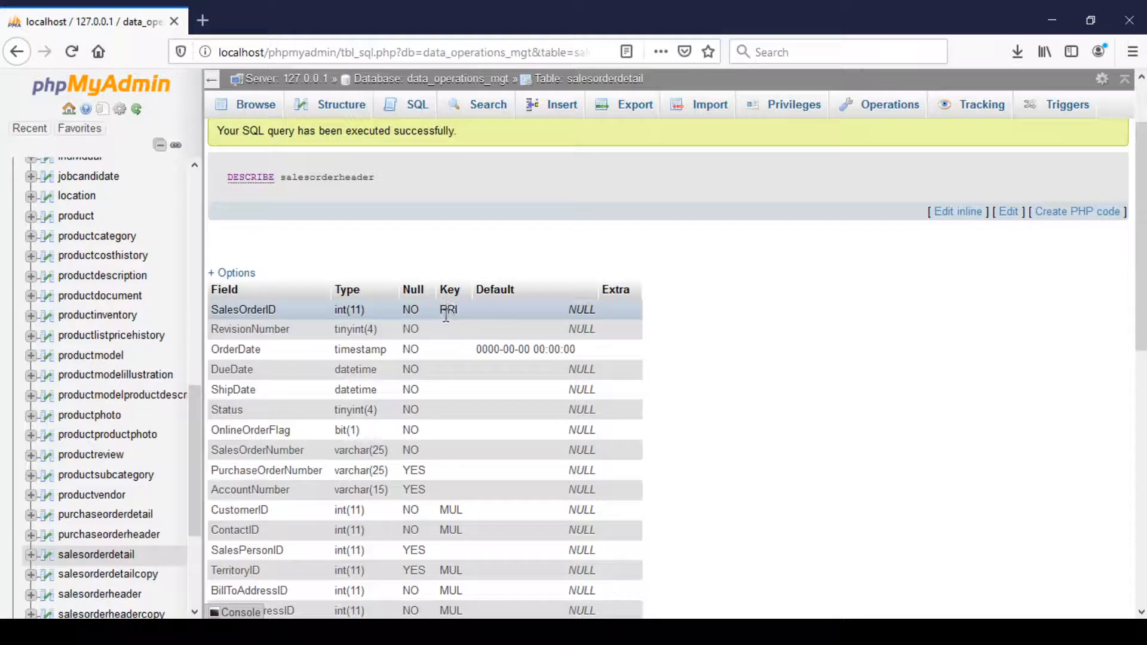
{"action": "scroll", "coordinate": [464, 408], "scroll_direction": "down", "scroll_amount": 7}
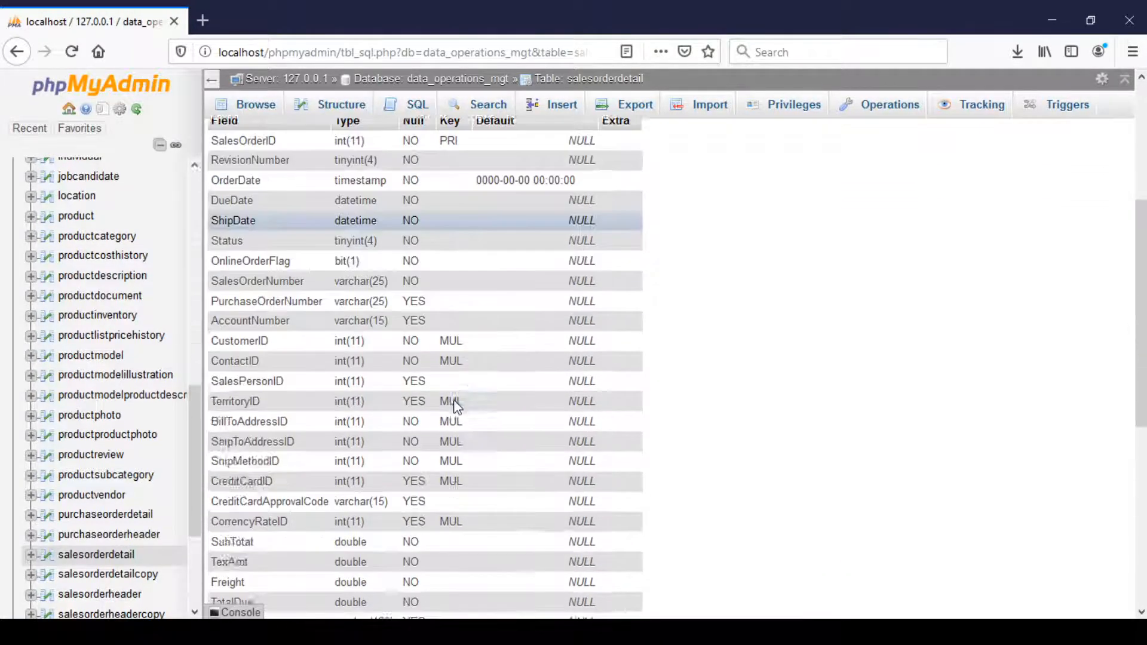
{"action": "scroll", "coordinate": [457, 402], "scroll_direction": "up", "scroll_amount": 5}
{"action": "scroll", "coordinate": [455, 400], "scroll_direction": "up", "scroll_amount": 3}
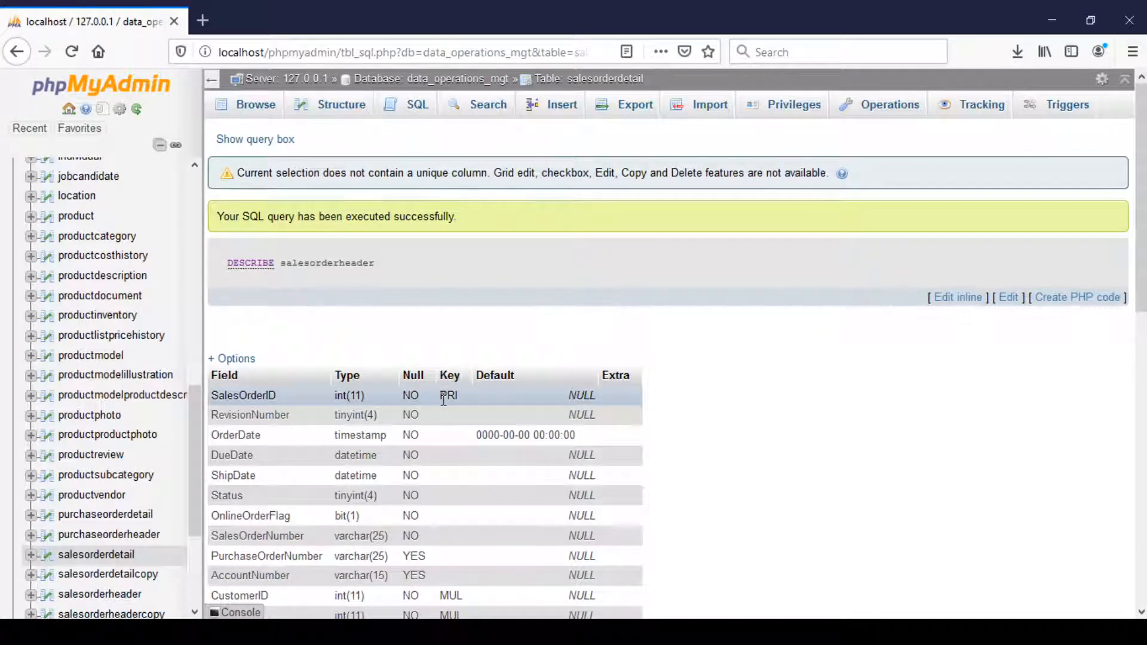
{"action": "scroll", "coordinate": [444, 398], "scroll_direction": "down", "scroll_amount": 4}
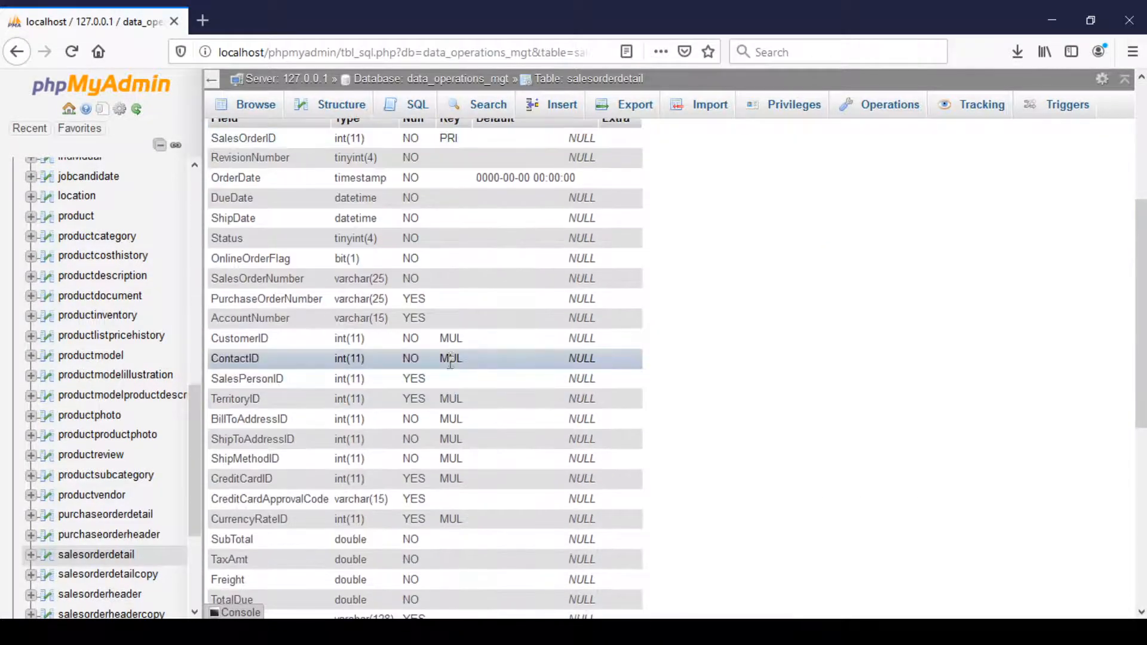
{"action": "scroll", "coordinate": [456, 355], "scroll_direction": "up", "scroll_amount": 4}
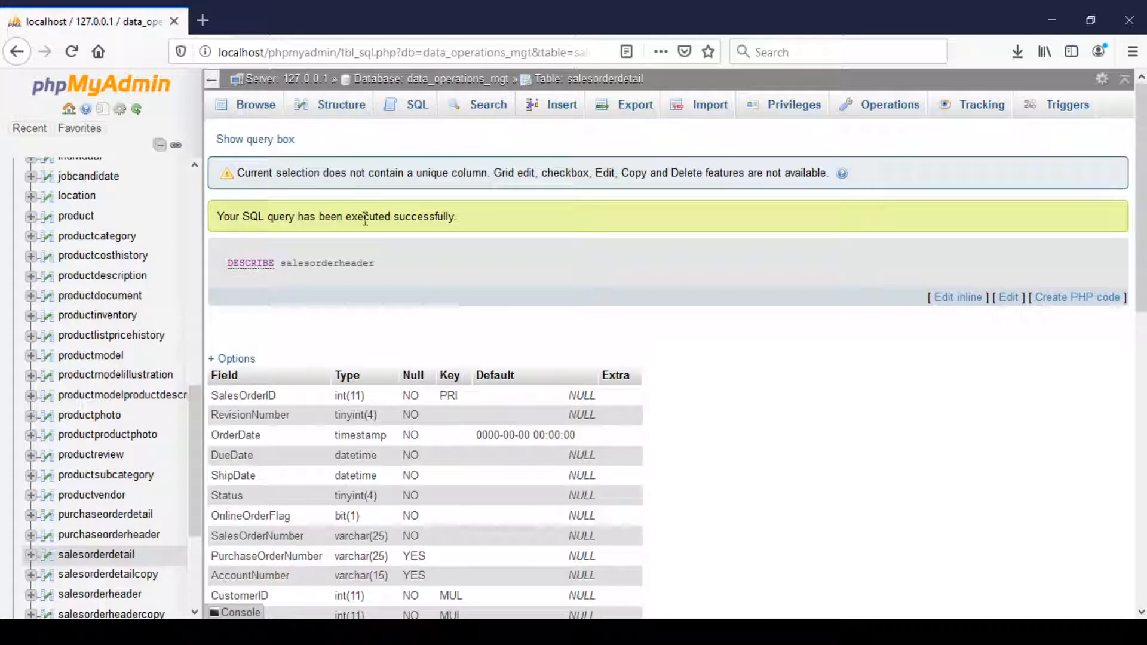
Run SHOW INDEX FROM salesorderheader; in place of the default query and review the listed indexes.
{"action": "left_click", "coordinate": [394, 117]}
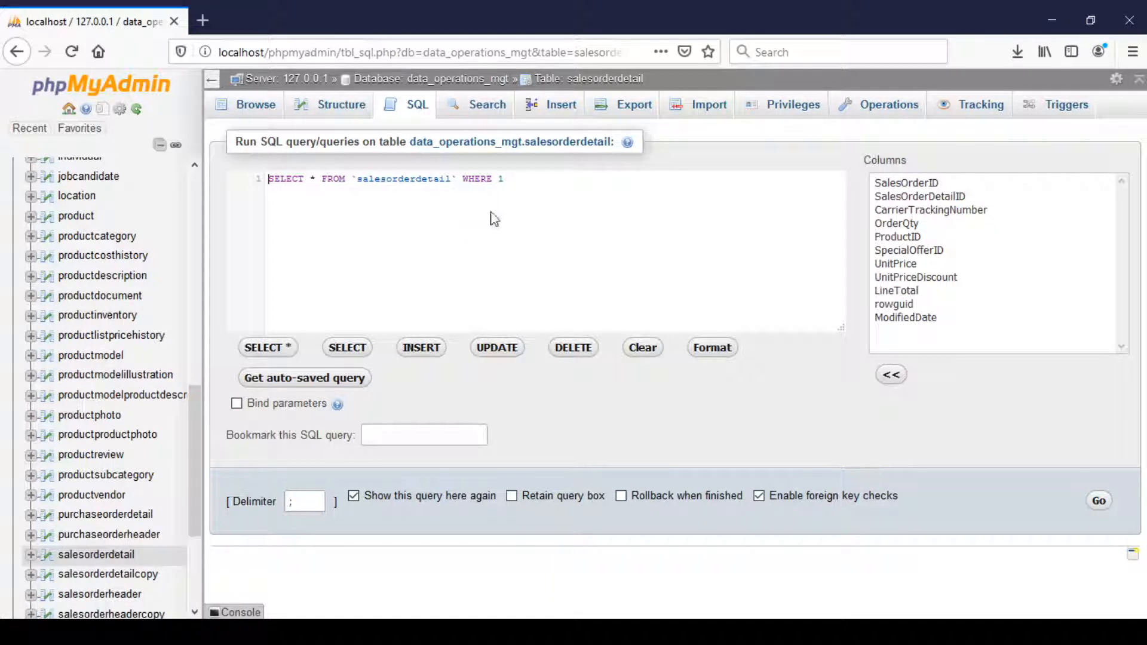
{"action": "key", "text": "ctrl+a"}
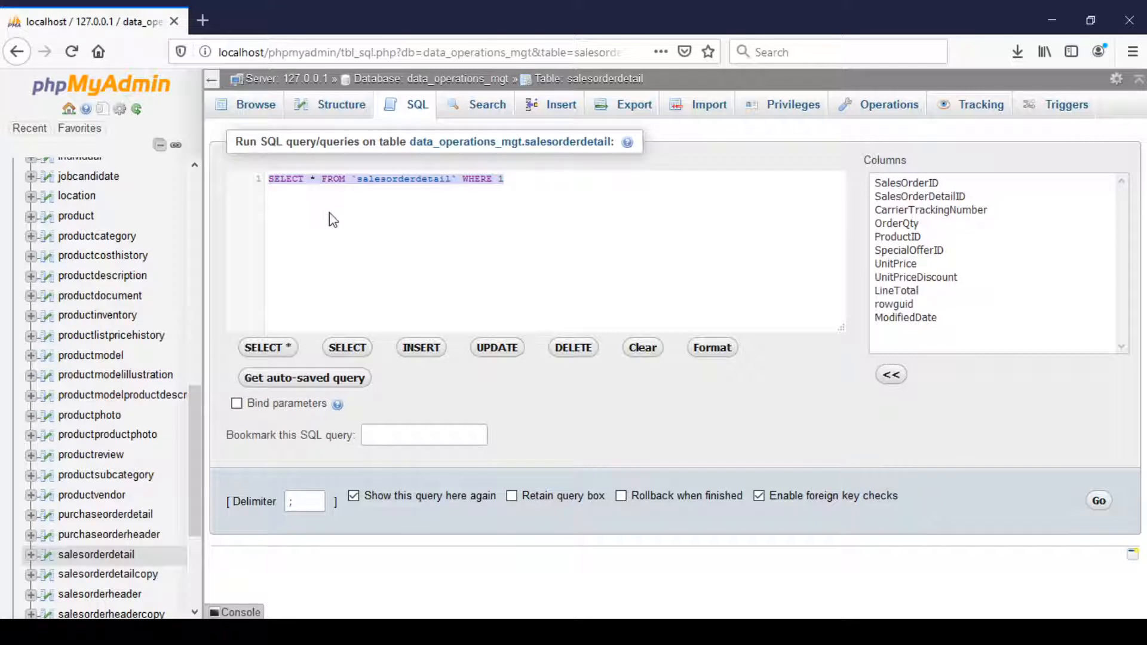
{"action": "key", "text": "BackSpace"}
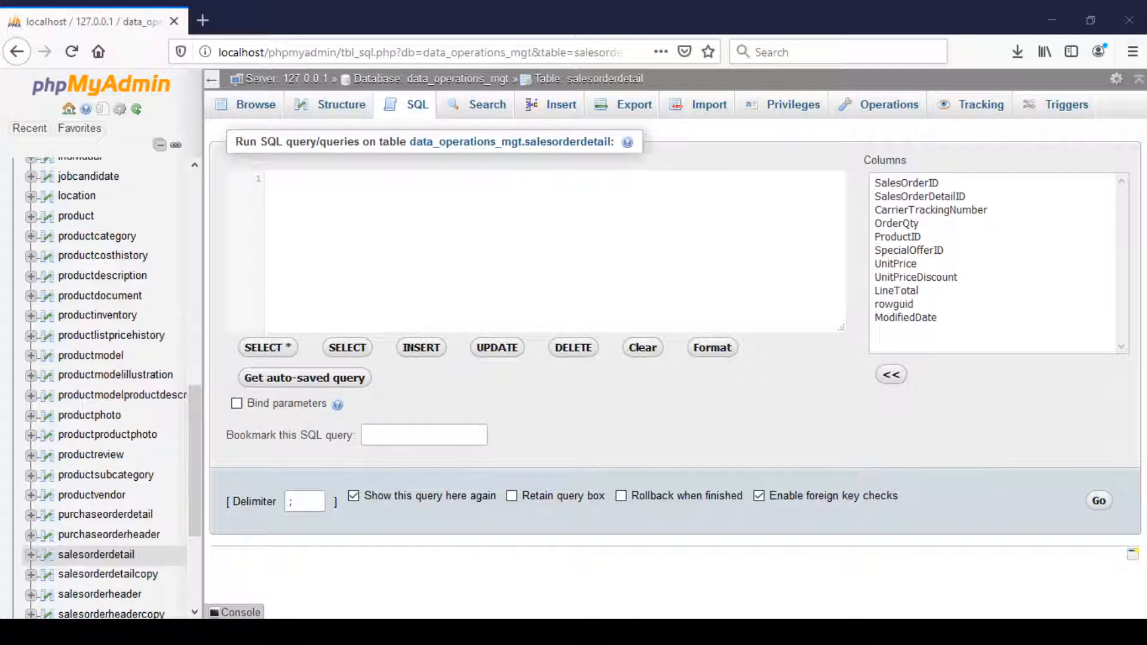
{"action": "type", "text": "SHOW INDEX FROM salesorderheader;"}
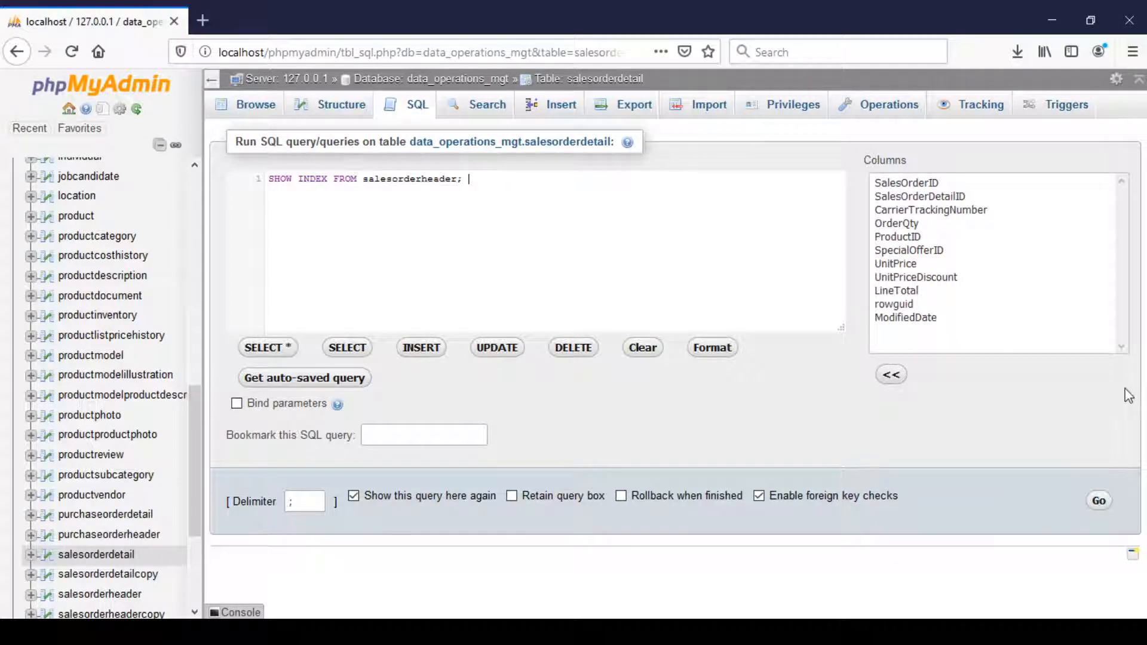
{"action": "left_click", "coordinate": [1098, 501]}
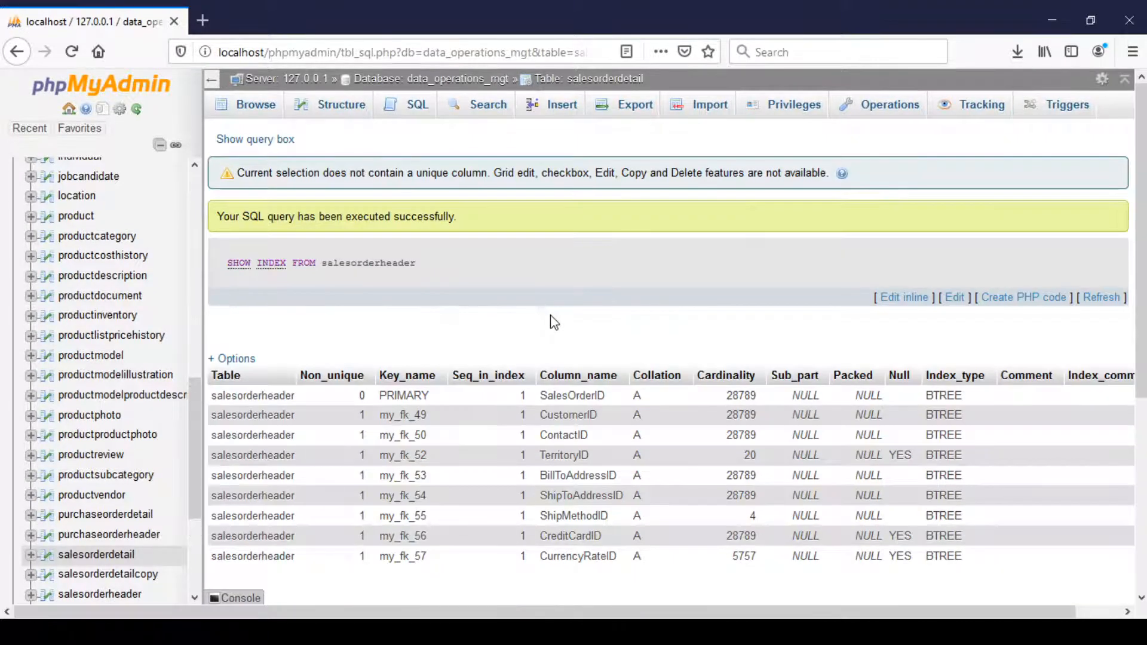
{"action": "scroll", "coordinate": [454, 317], "scroll_direction": "down", "scroll_amount": 3}
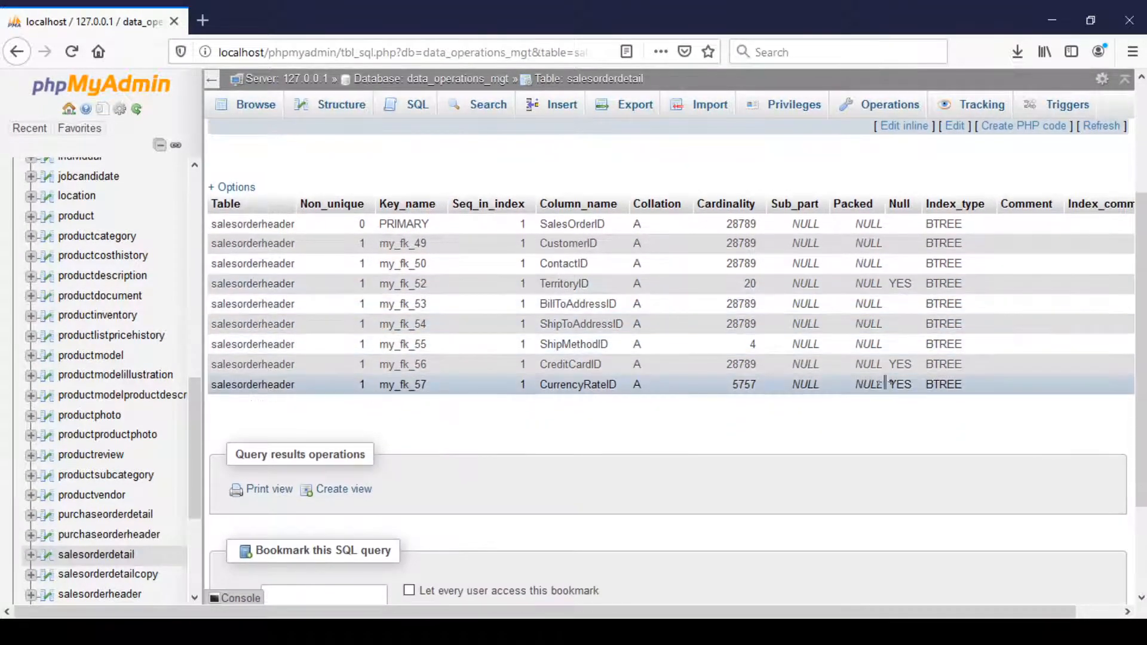
{"action": "scroll", "coordinate": [597, 334], "scroll_direction": "up", "scroll_amount": 3}
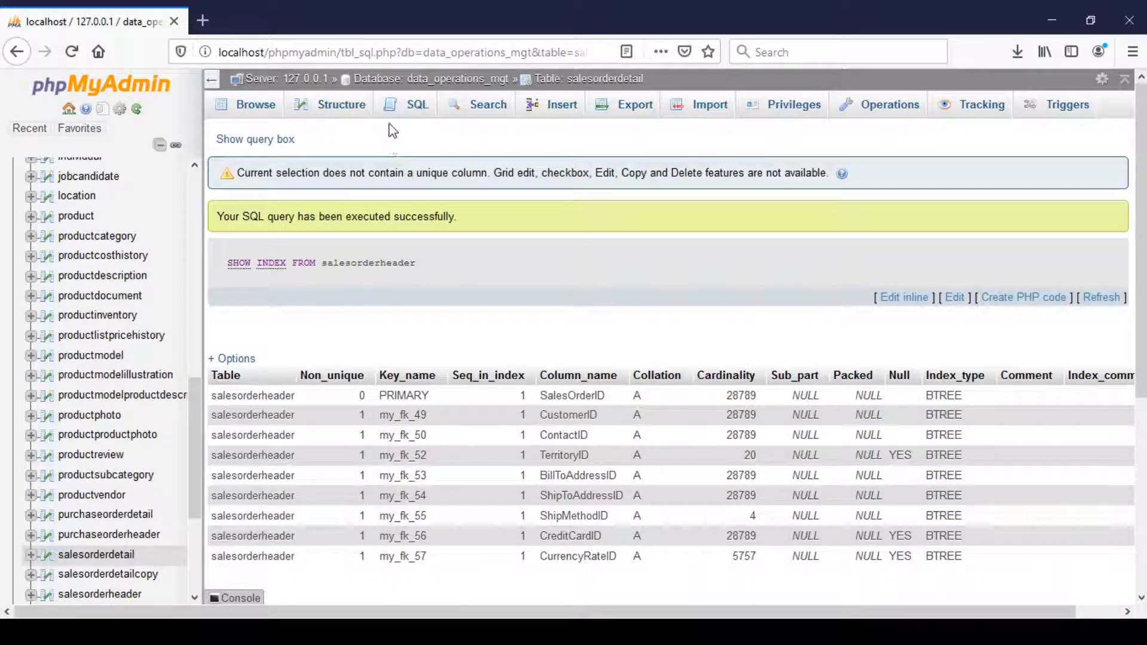
Run a SELECT * query on salesorderheader with a WHERE condition matching one specific SalesOrderID, enclosed in straight single quotes.
{"action": "left_click", "coordinate": [412, 105]}
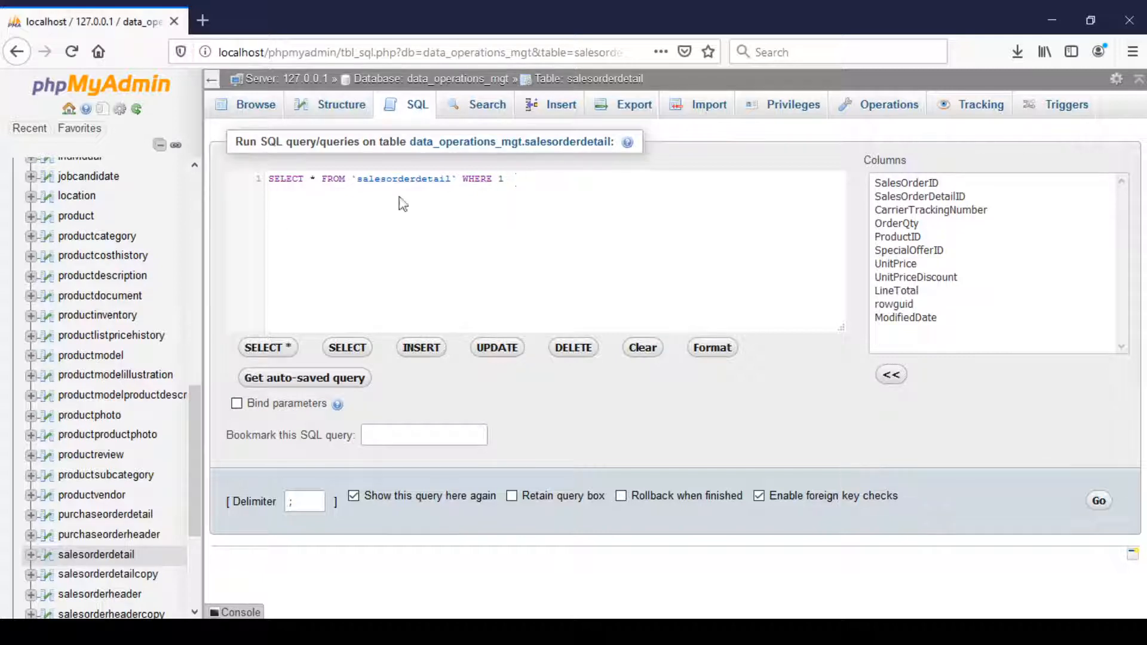
{"action": "left_click_drag", "start_coordinate": [397, 200], "coordinate": [268, 179]}
{"action": "key", "text": "BackSpace"}
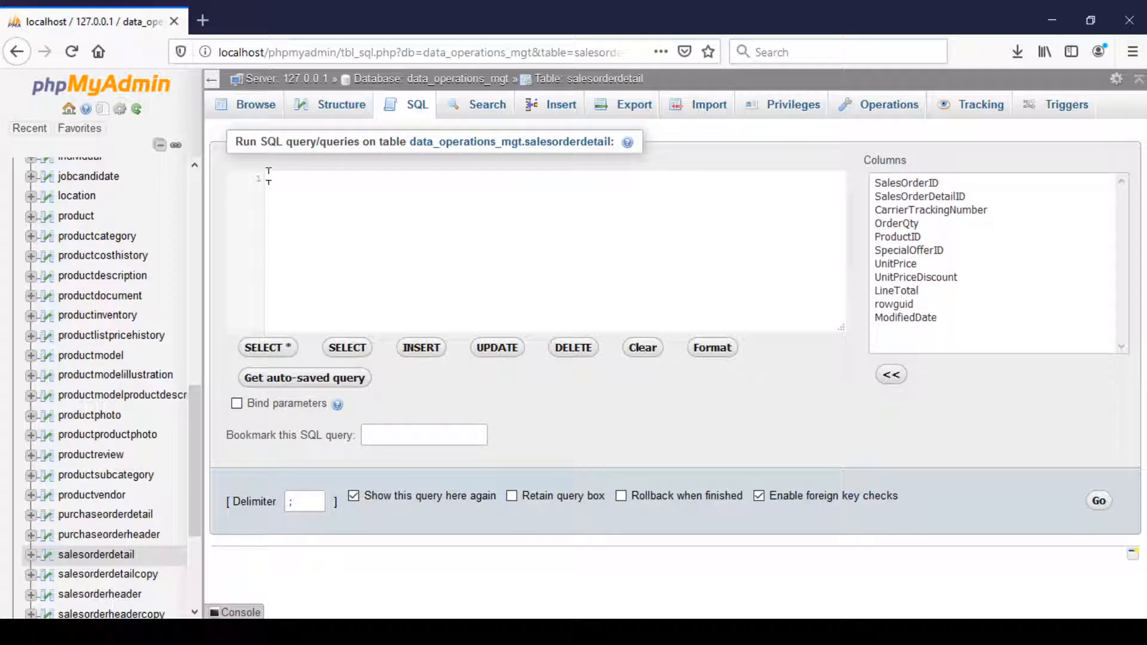
{"action": "type", "text": "SELECT * FROM salesorderheader WHERE SalesOrderID = '43661';"}
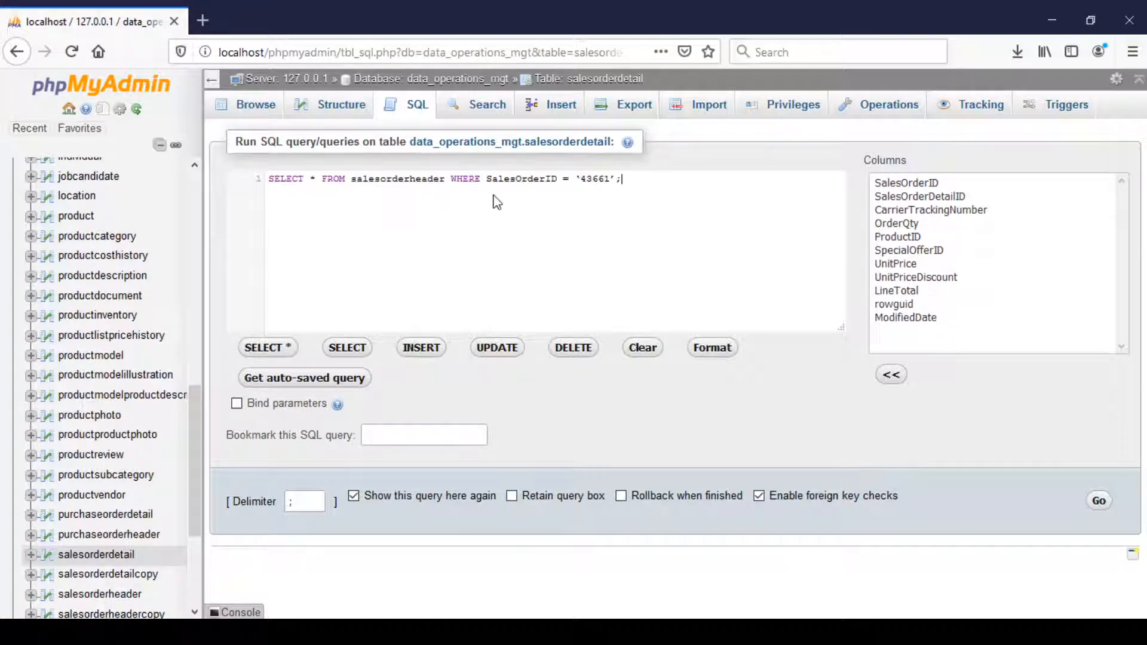
{"action": "left_click", "coordinate": [584, 180]}
{"action": "left_click", "coordinate": [619, 178]}
{"action": "key", "text": "BackSpace"}
{"action": "type", "text": ";"}
{"action": "left_click", "coordinate": [1102, 512]}
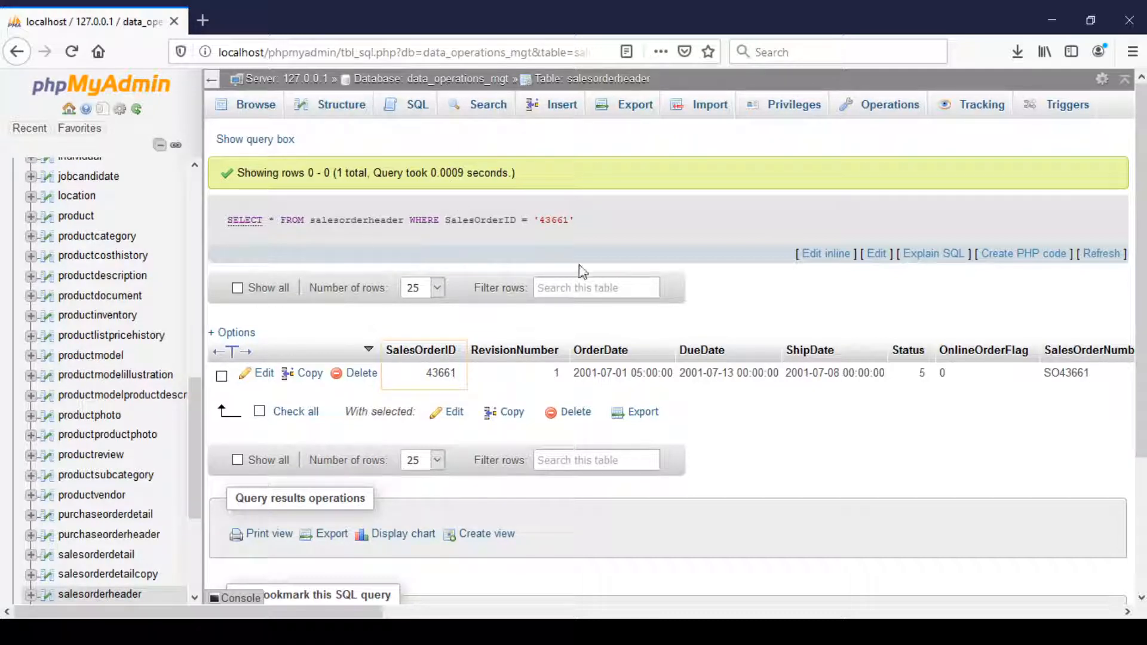
Prefix the SalesOrderID query on salesorderheader with EXPLAIN and run it to get its execution plan.
{"action": "left_click", "coordinate": [824, 255]}
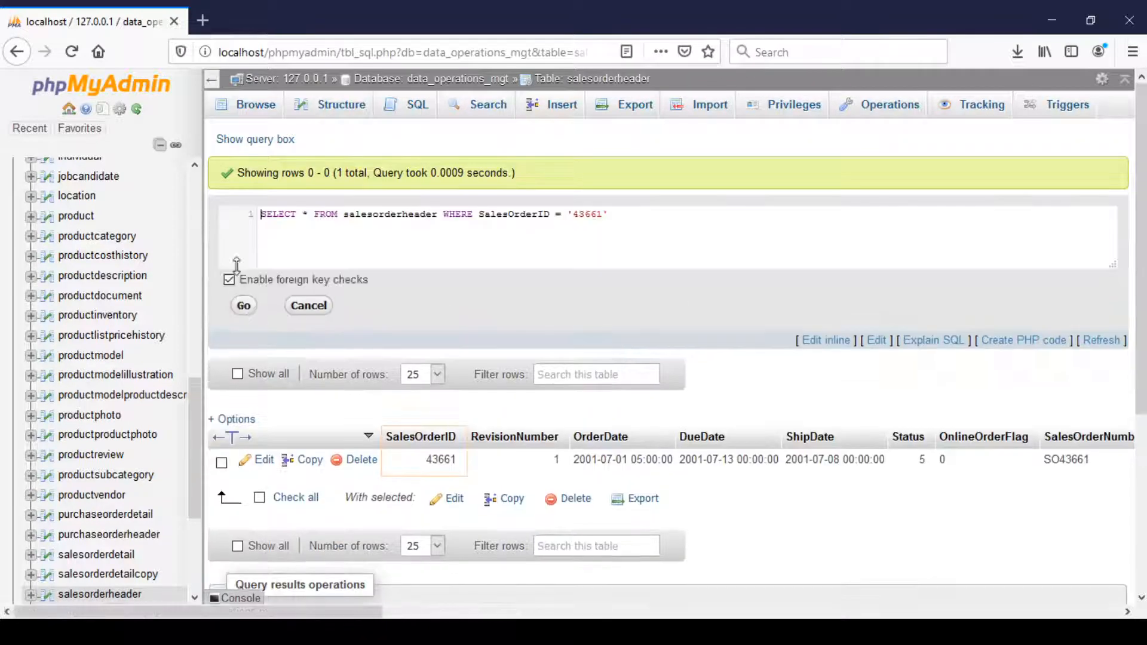
{"action": "left_click", "coordinate": [259, 216]}
{"action": "type", "text": "EXPLAIN"}
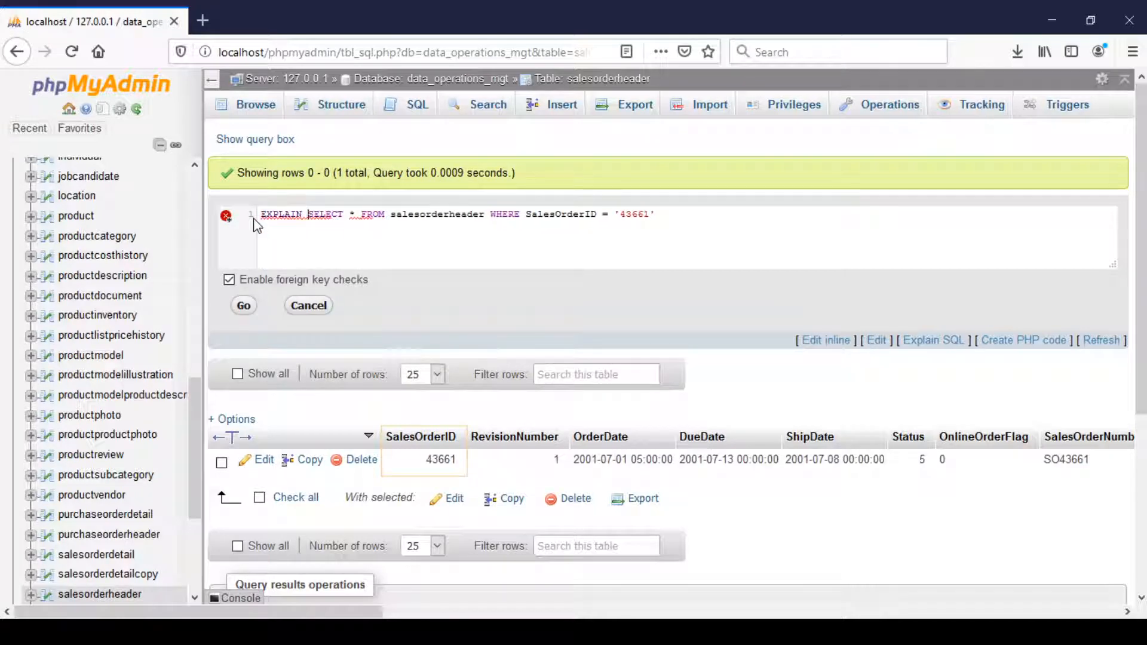
{"action": "left_click", "coordinate": [244, 305]}
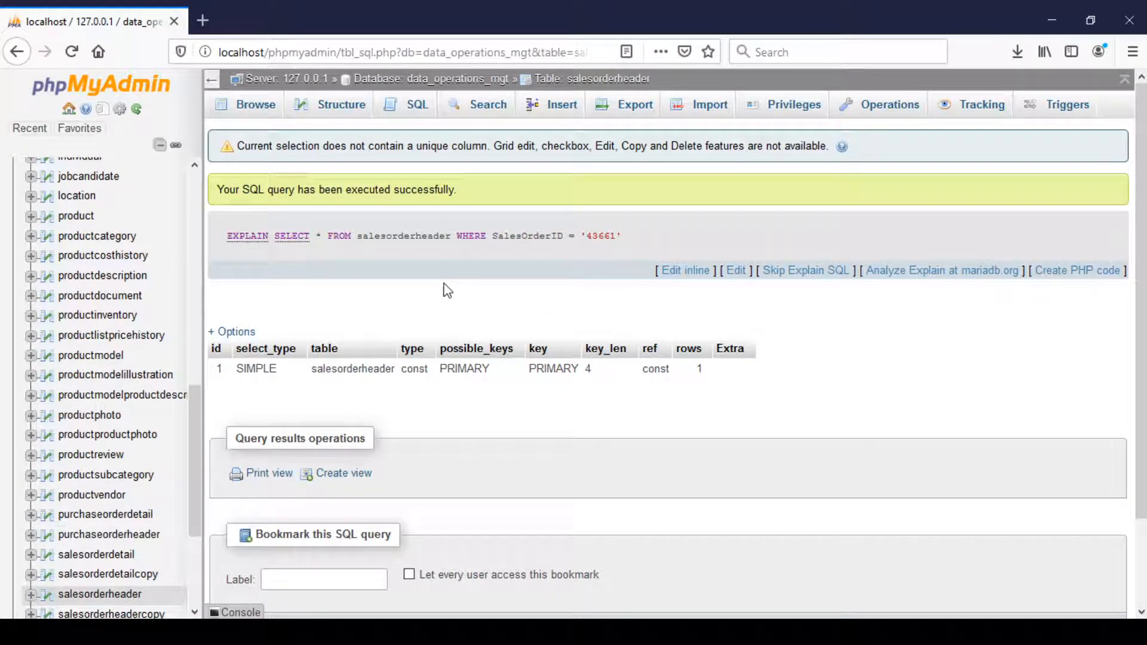
Run a SELECT * query joining salesorderheader SOH and salesorderdetail SOD on SalesOrderID, filtered to one specific SOH.SalesOrderID enclosed in straight single quotes.
{"action": "left_click", "coordinate": [391, 115]}
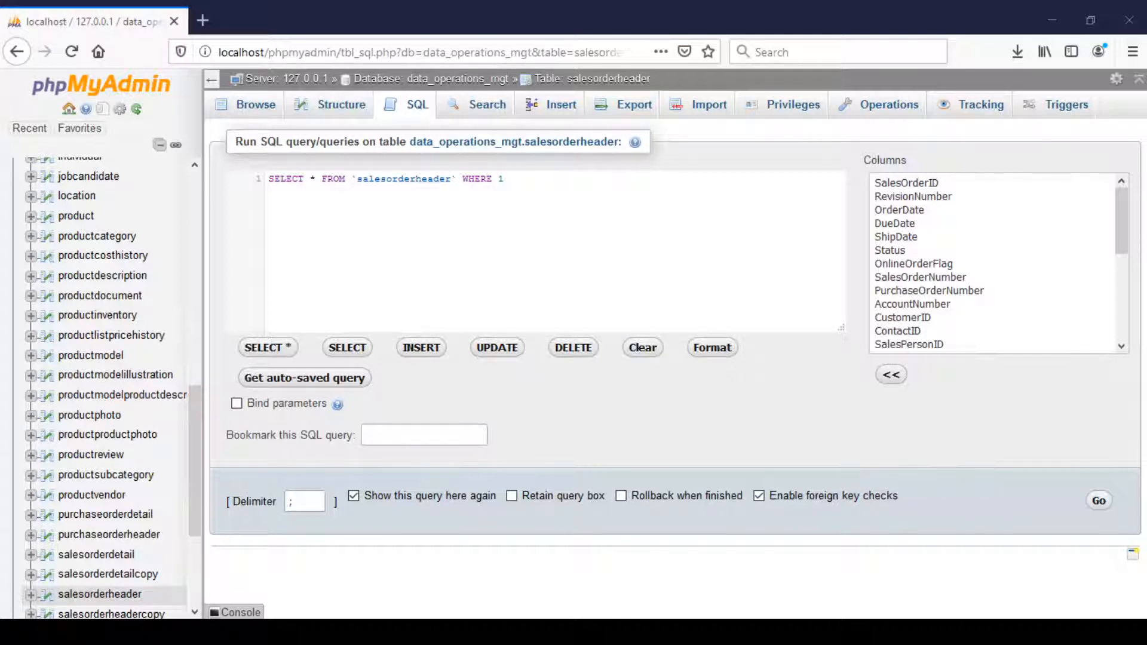
{"action": "triple_click", "coordinate": [347, 178]}
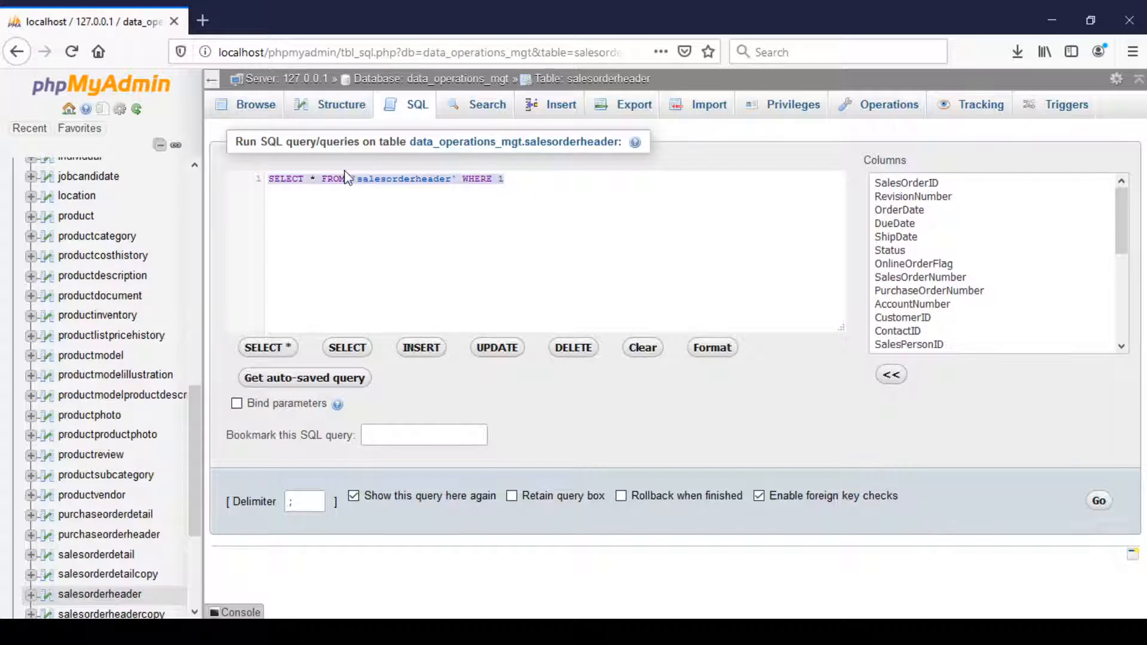
{"action": "type", "text": "SELECT * FROM salesorderheader SOH, salesorderdetail SOD WHERE SOH.SalesOrderID = SOD.SalesOrderID And SOH.SalesOrderID = '43661';"}
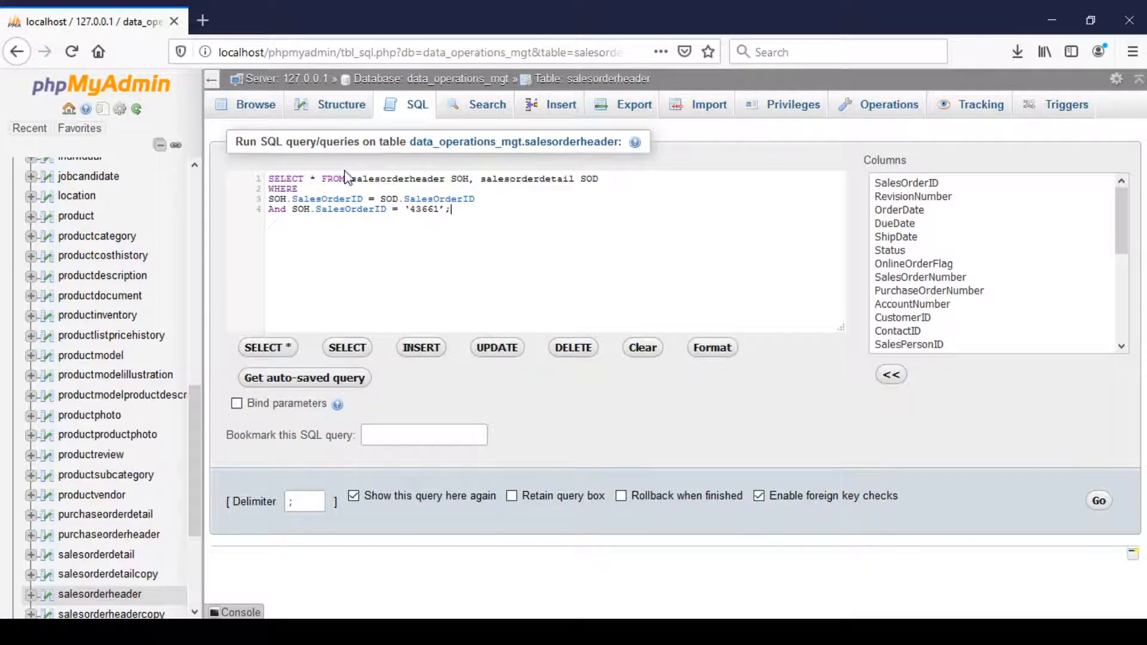
{"action": "left_click", "coordinate": [411, 210]}
{"action": "type", "text": "'"}
{"action": "left_click", "coordinate": [1107, 504]}
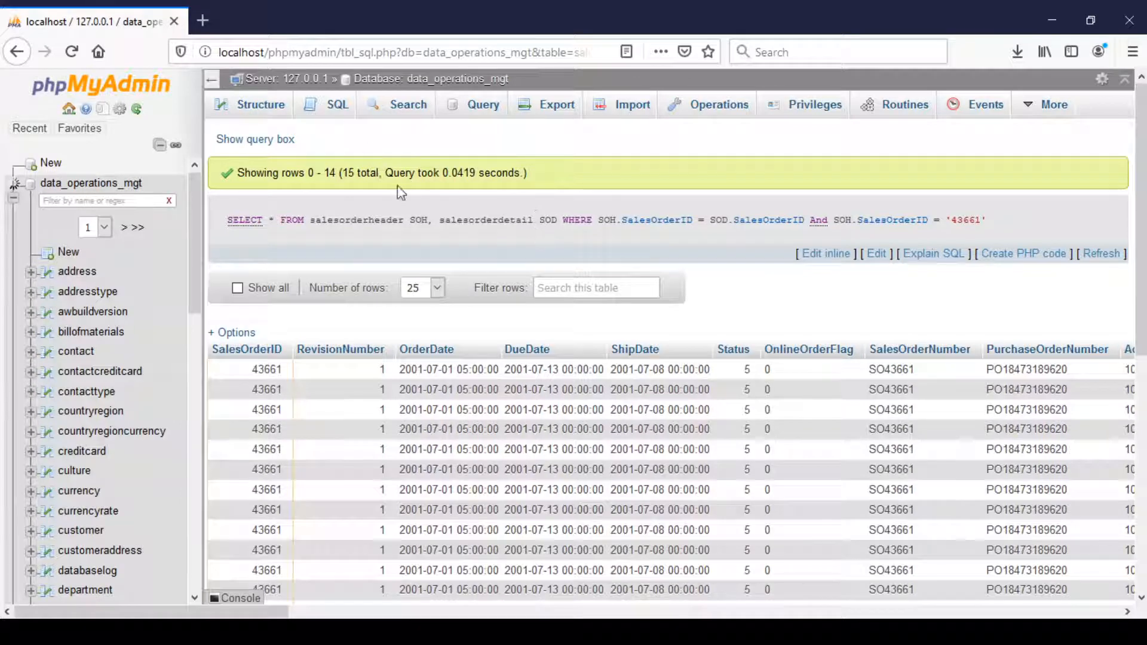
Prefix the salesorderheader and salesorderdetail join query with EXPLAIN and run it to get its execution plan.
{"action": "left_click", "coordinate": [825, 254]}
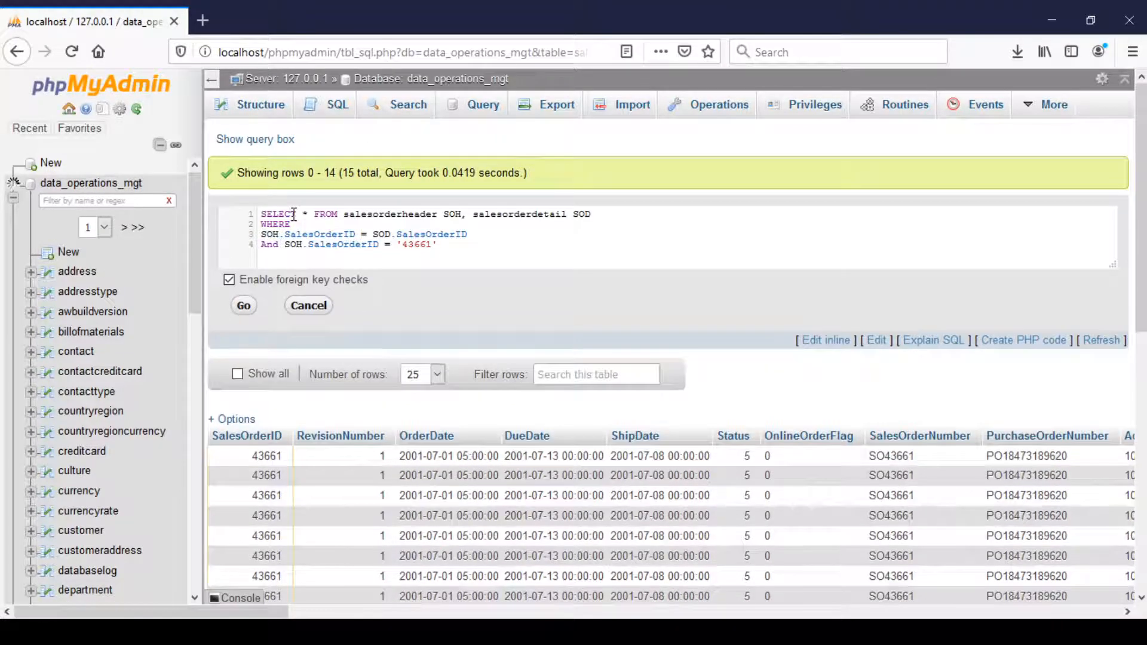
{"action": "type", "text": "EXPLA"}
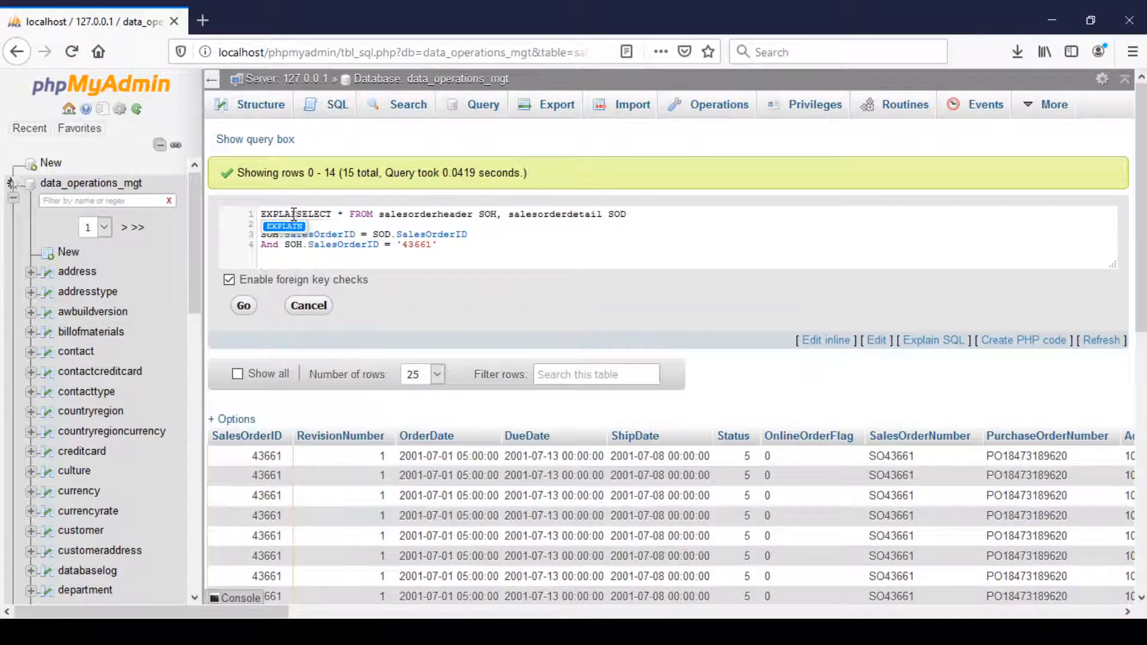
{"action": "type", "text": "IN"}
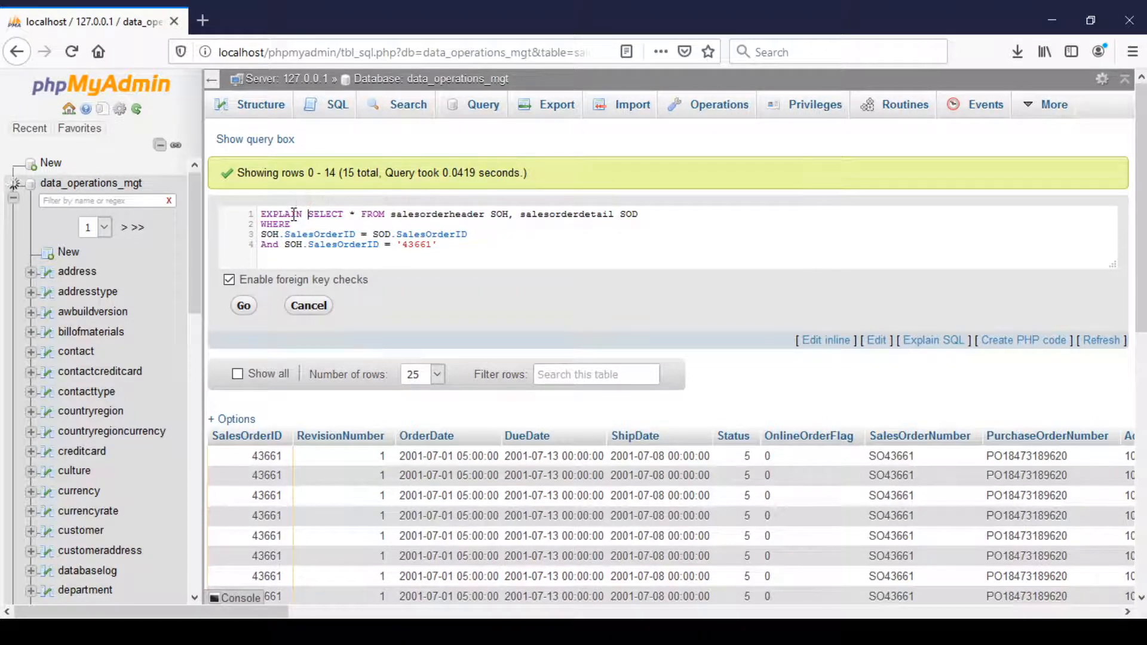
{"action": "left_click", "coordinate": [243, 305]}
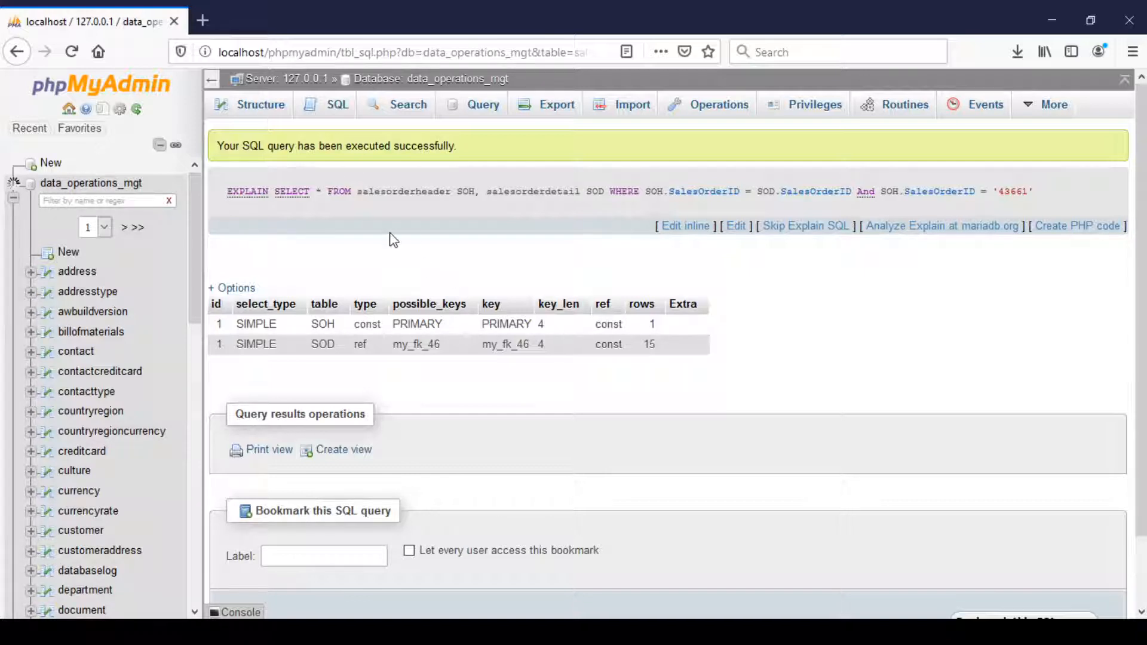
Run CREATE TABLE salesorderheaderNew SELECT * FROM salesorderheader; and locate the new table in the data_operations_mgt table list.
{"action": "left_click", "coordinate": [328, 114]}
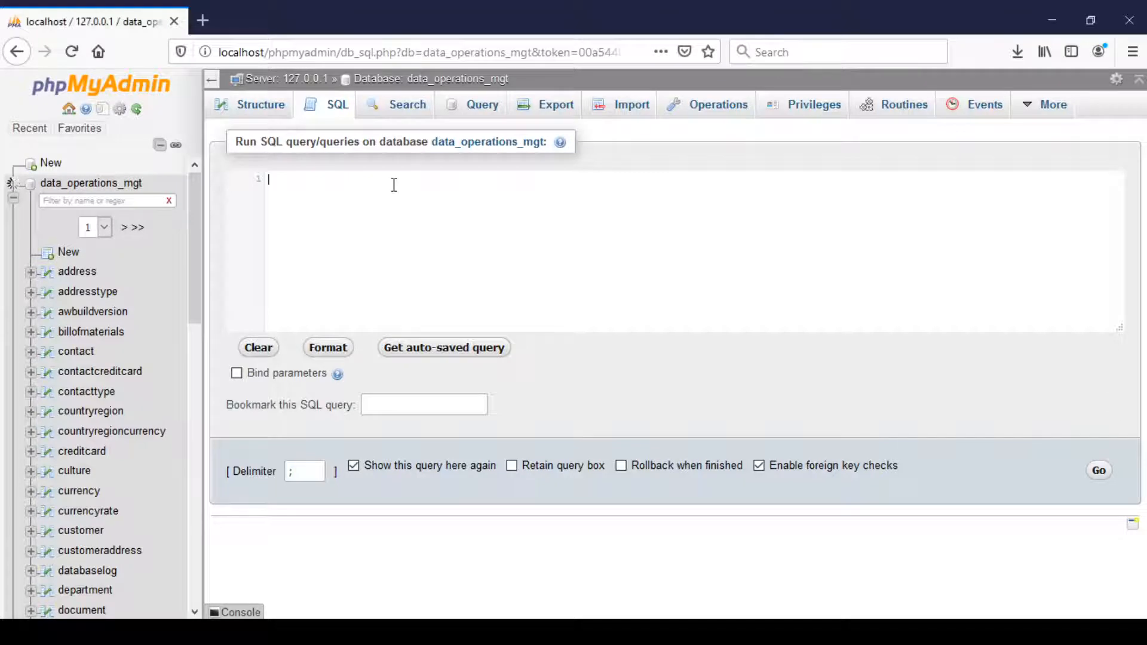
{"action": "type", "text": "CREATE TABLE salesorderheaderNew SELECT * FROM salesorderheader;"}
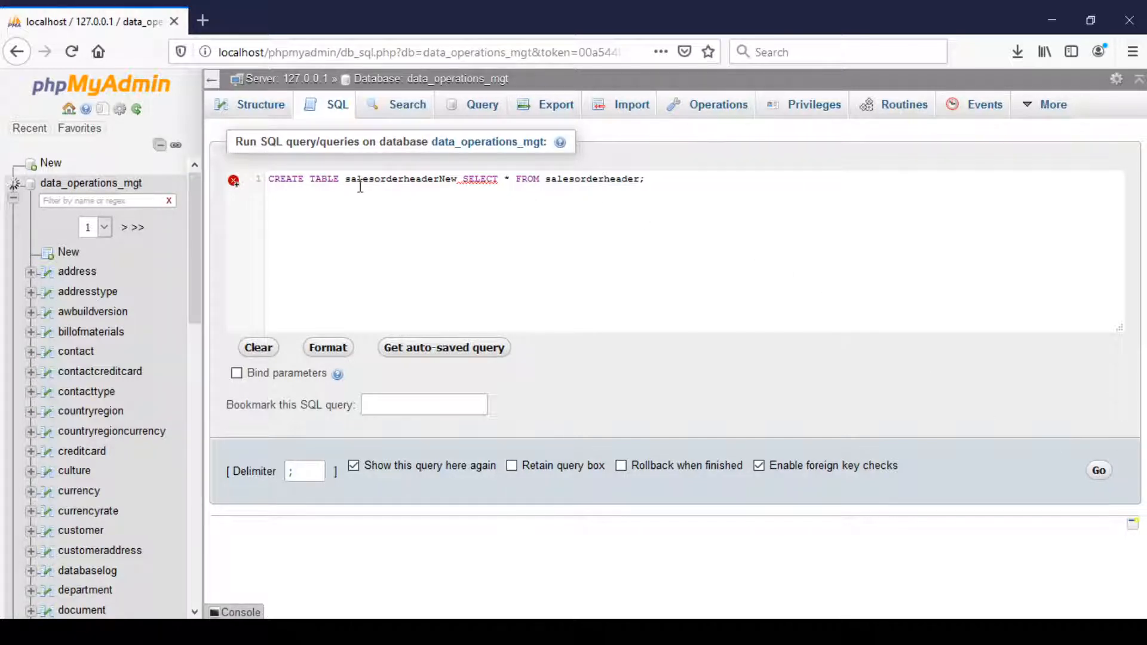
{"action": "mouse_move", "coordinate": [474, 179]}
{"action": "left_click", "coordinate": [1099, 472]}
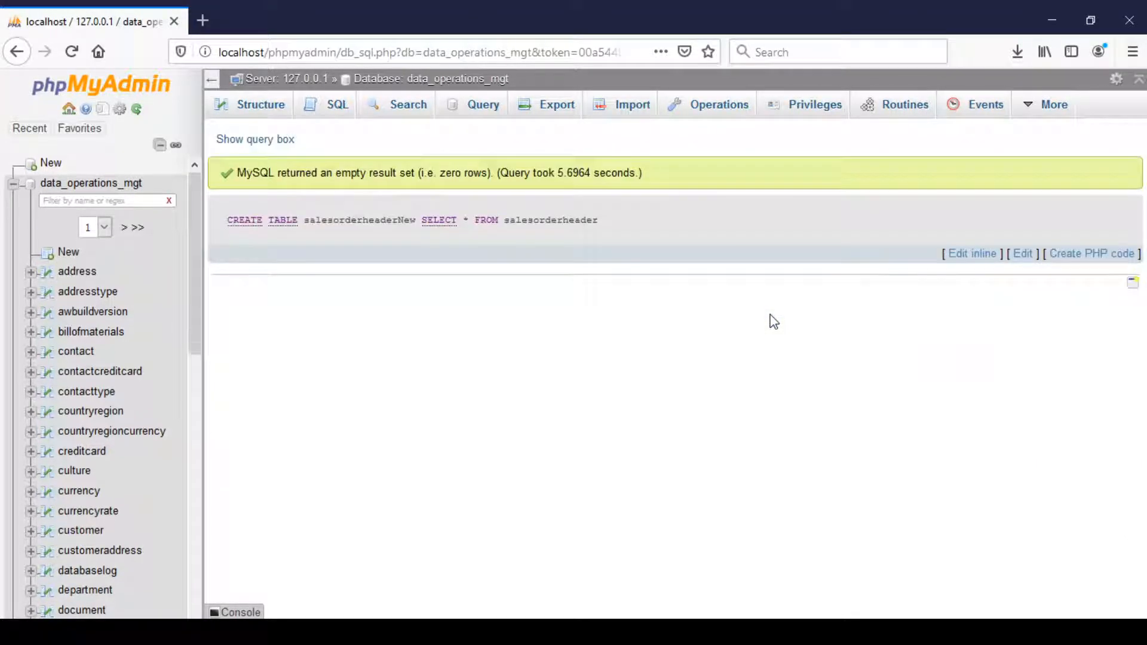
{"action": "scroll", "coordinate": [162, 456], "scroll_direction": "down", "scroll_amount": 5}
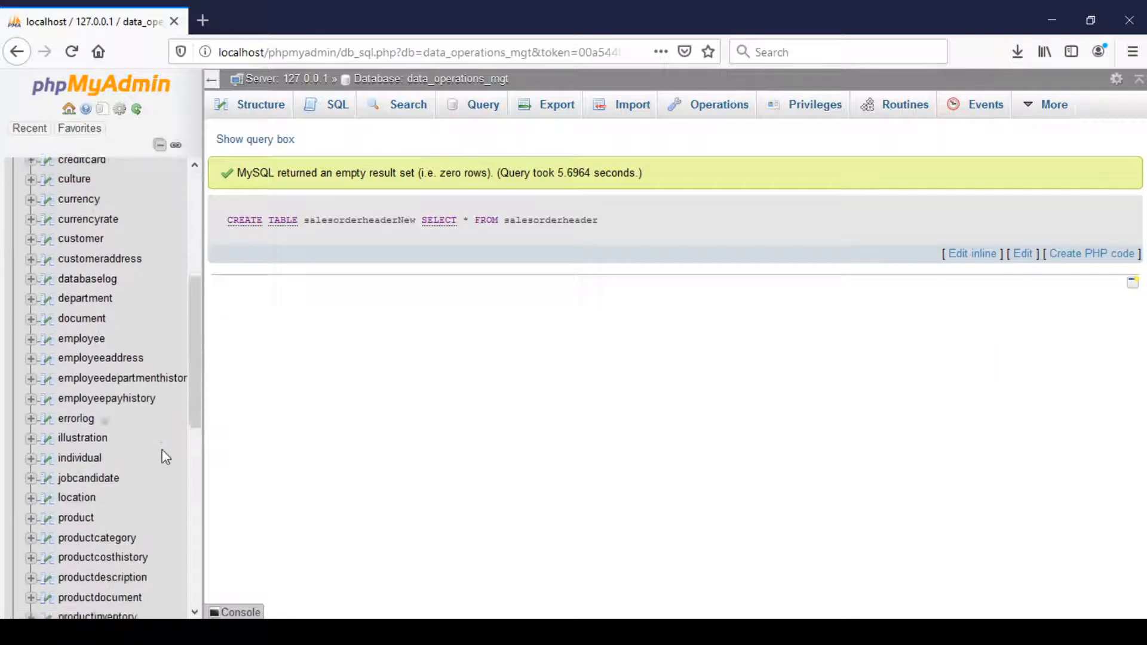
{"action": "scroll", "coordinate": [166, 457], "scroll_direction": "down", "scroll_amount": 3}
{"action": "scroll", "coordinate": [162, 457], "scroll_direction": "down", "scroll_amount": 5}
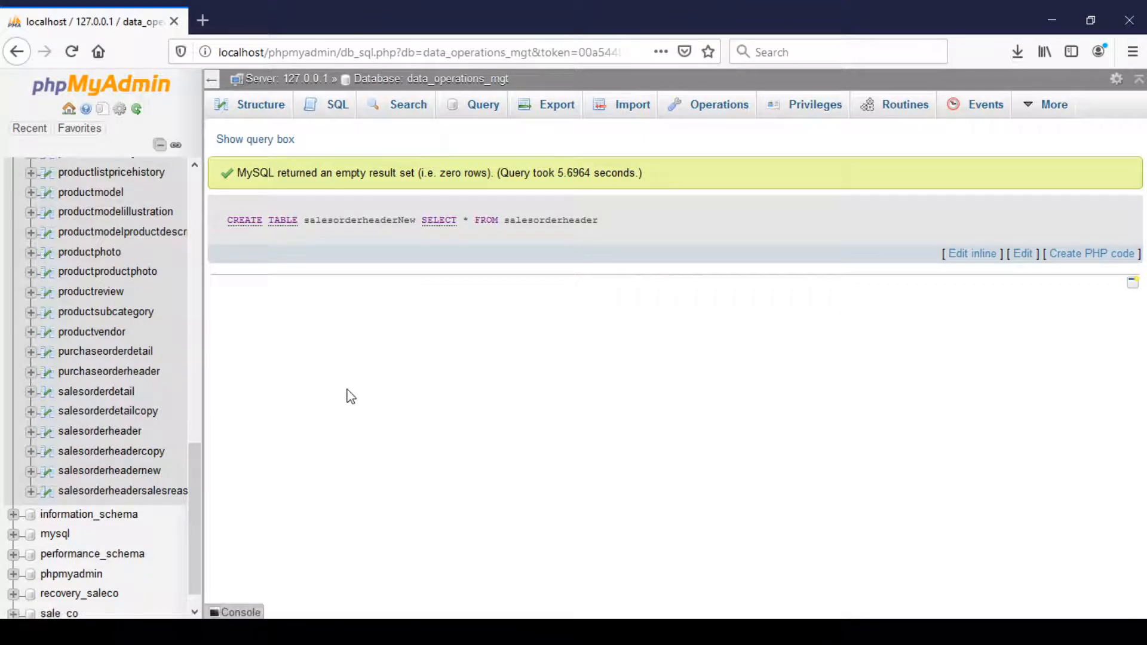
Run DESCRIBE salesorderheadernew and review the table's fields, data types and keys.
{"action": "left_click", "coordinate": [338, 106]}
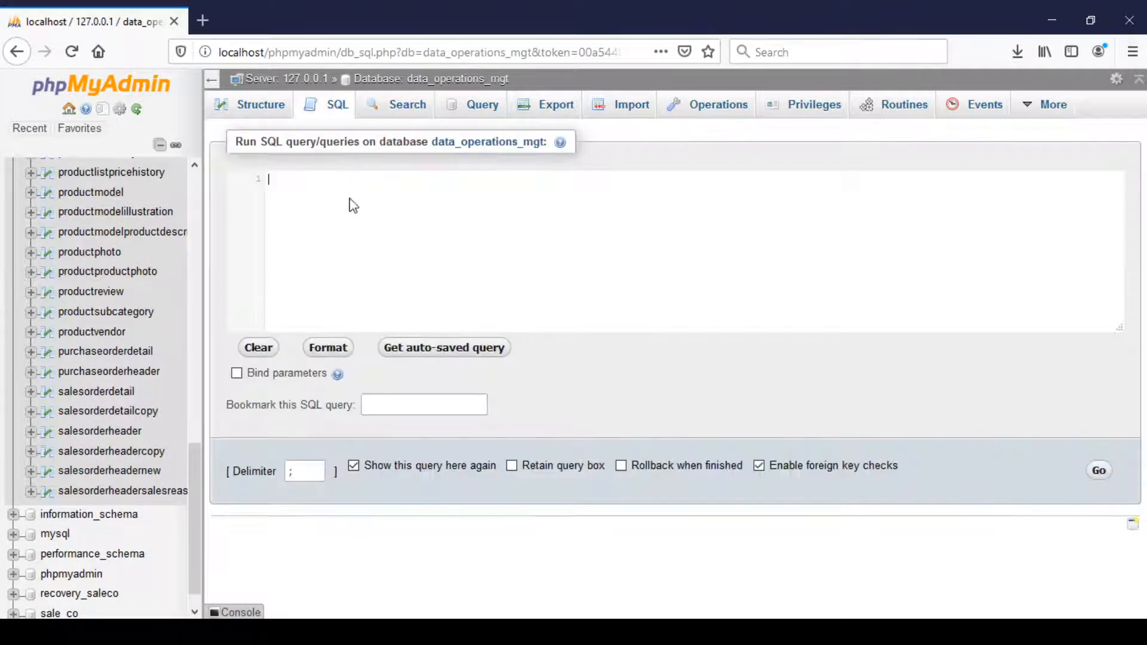
{"action": "type", "text": "desc"}
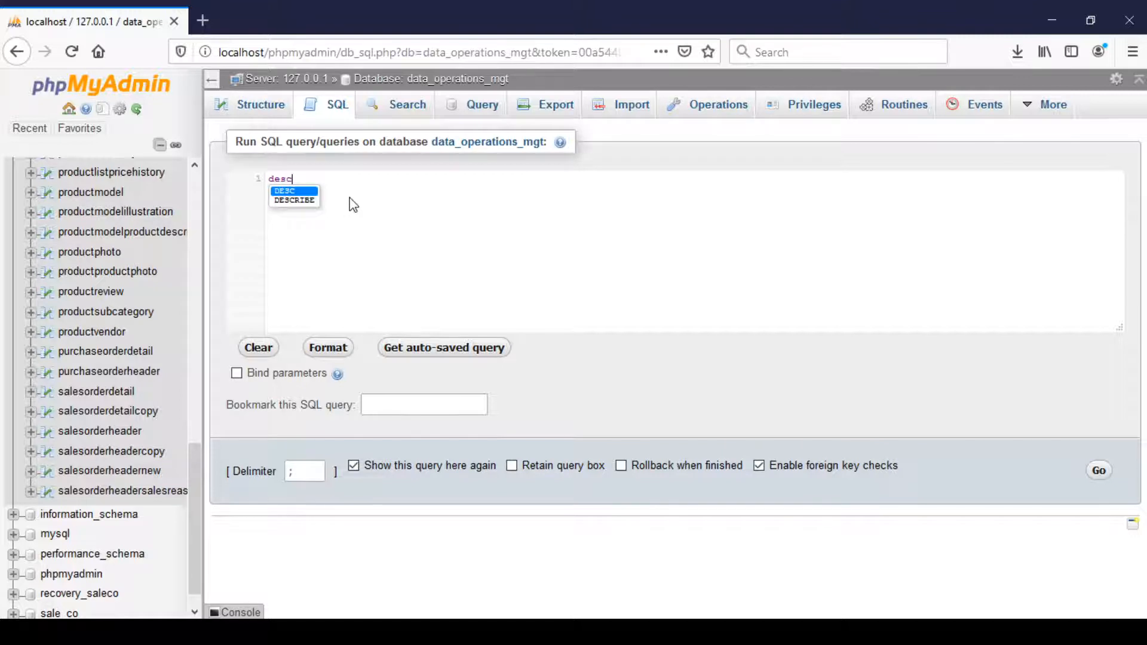
{"action": "key", "text": "Down"}
{"action": "key", "text": "Return"}
{"action": "type", "text": "sal"}
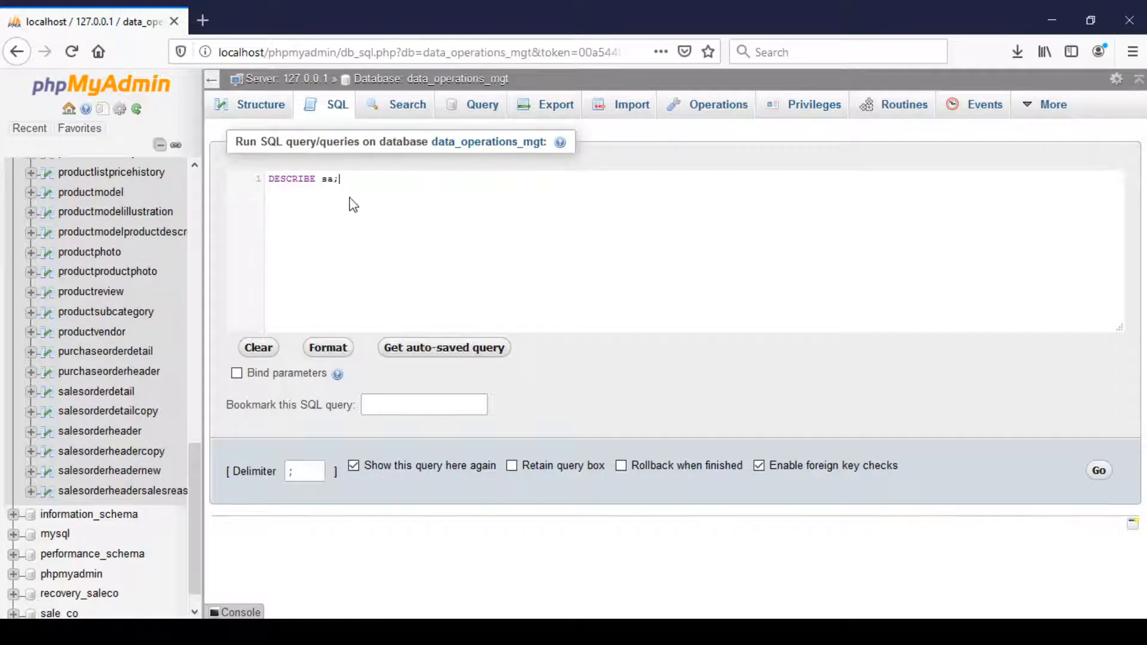
{"action": "type", "text": "e"}
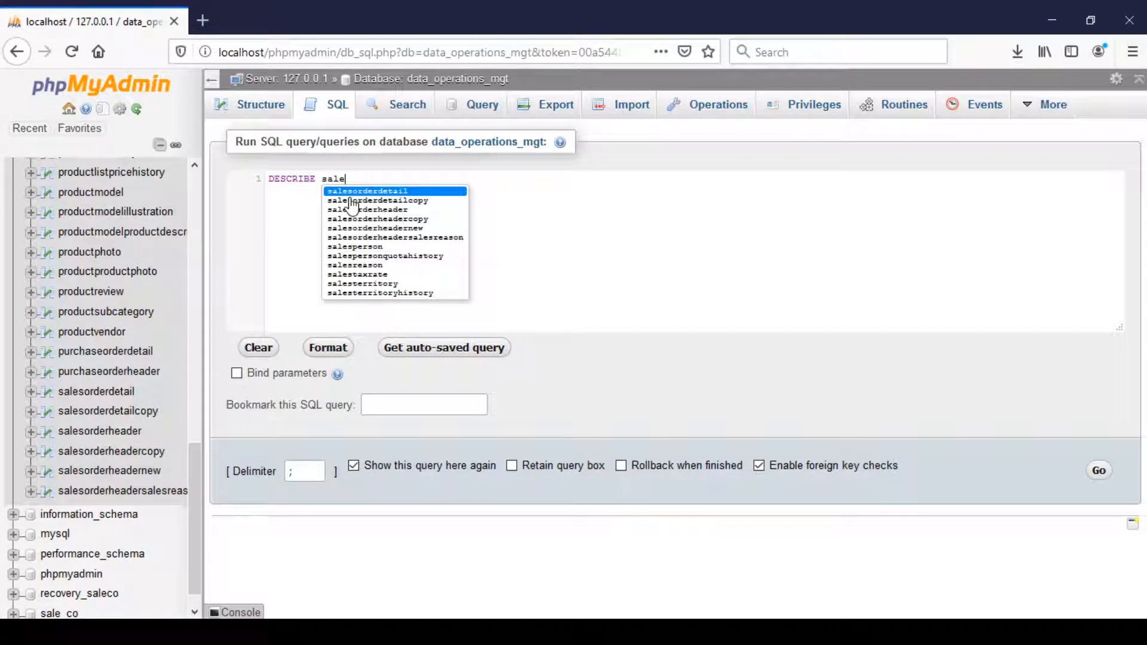
{"action": "left_click", "coordinate": [385, 228]}
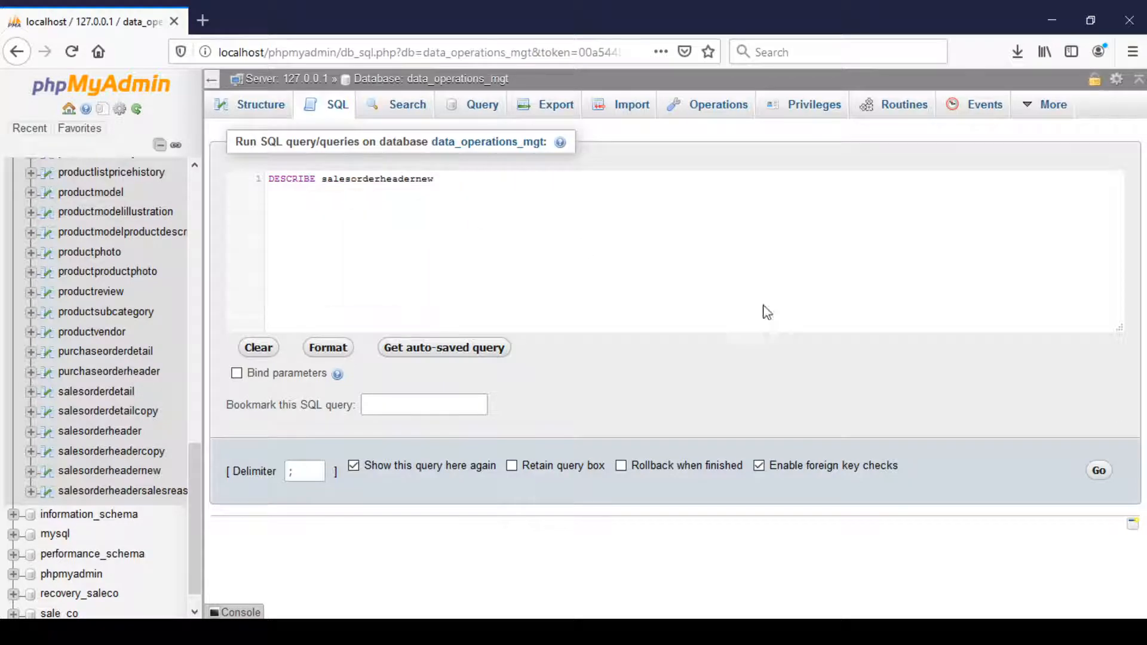
{"action": "left_click", "coordinate": [1097, 470]}
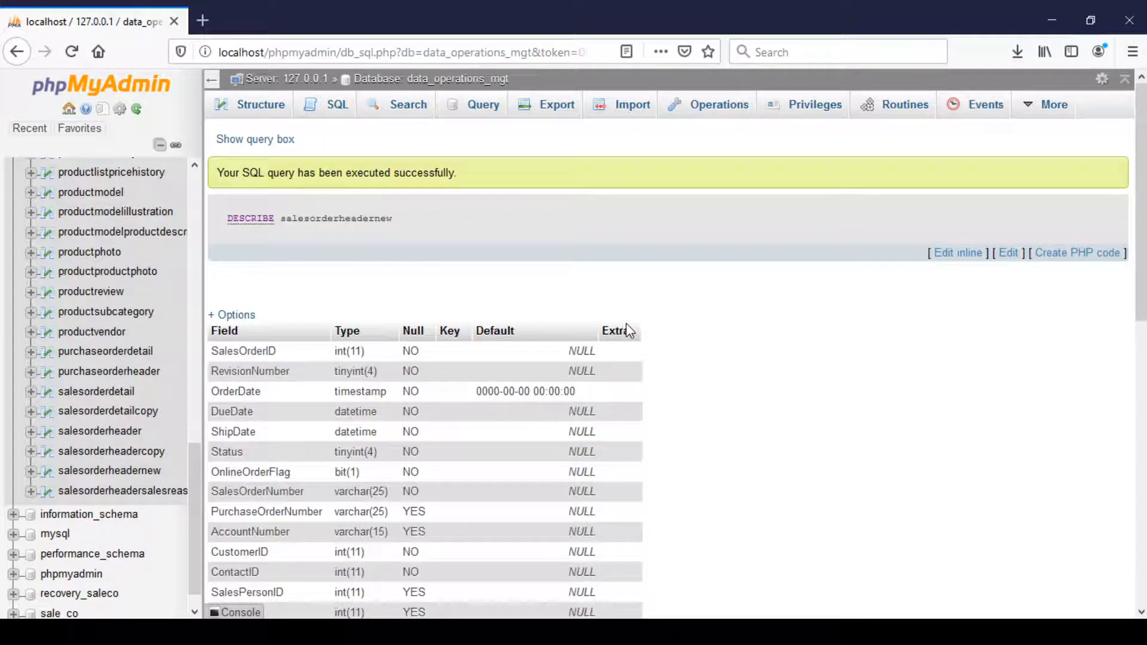
{"action": "scroll", "coordinate": [657, 323], "scroll_direction": "down", "scroll_amount": 4}
{"action": "scroll", "coordinate": [666, 323], "scroll_direction": "up", "scroll_amount": 2}
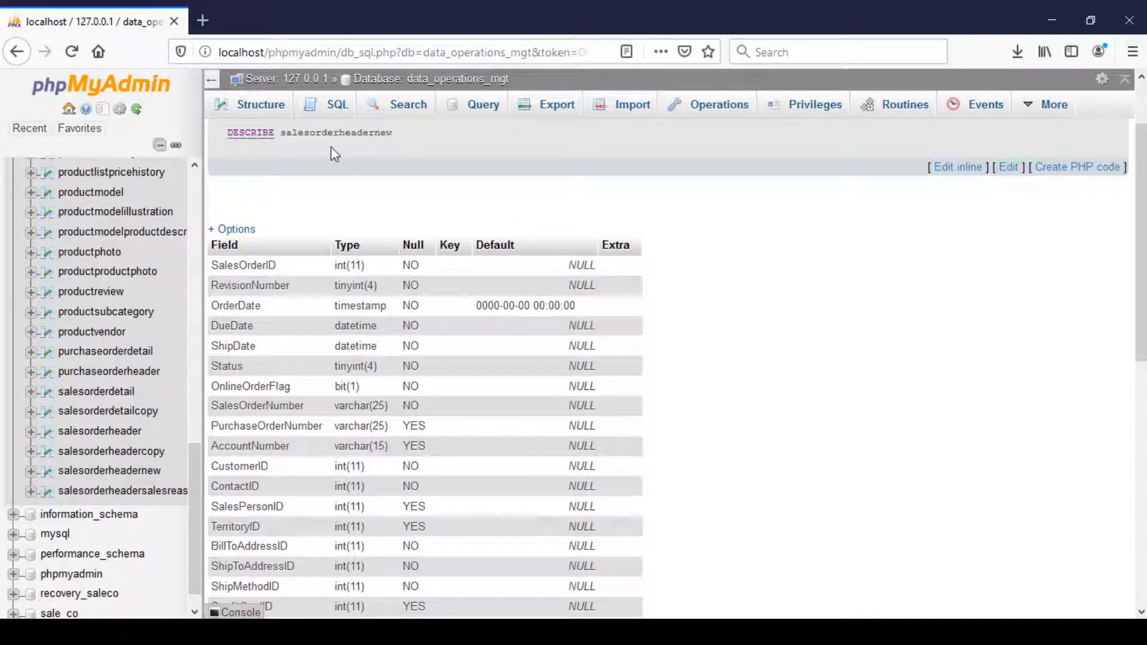
Run a SELECT * query joining salesorderheaderNew SOH and salesorderdetail SOD on SalesOrderID for one specific order, using straight single quotes around its ID.
{"action": "left_click", "coordinate": [328, 112]}
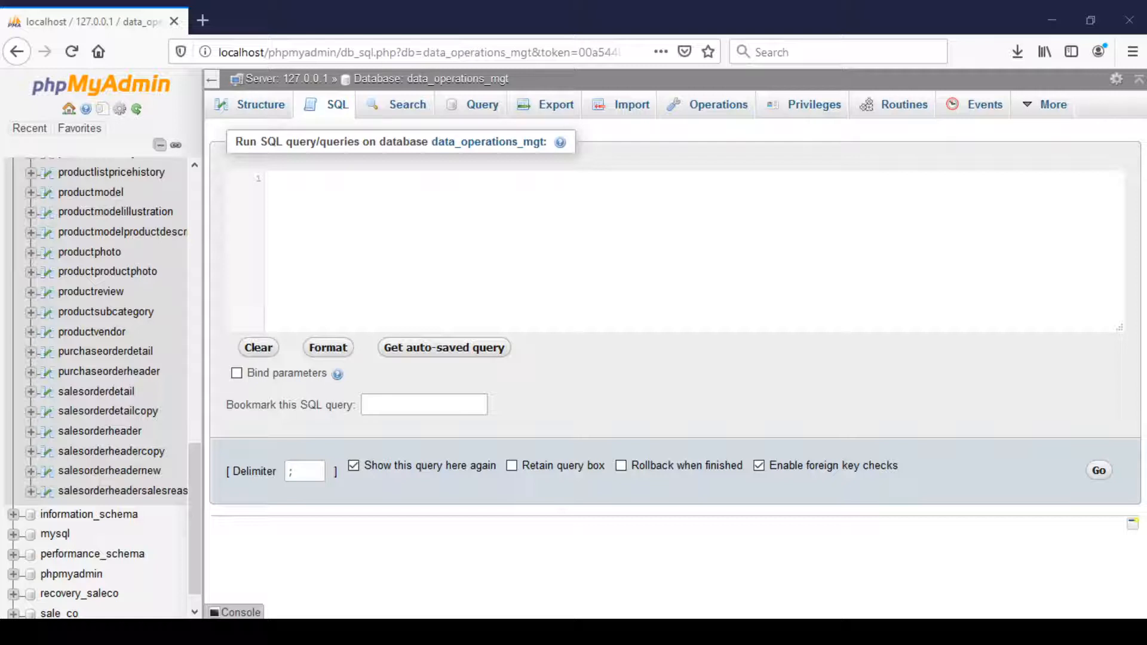
{"action": "left_click", "coordinate": [453, 190]}
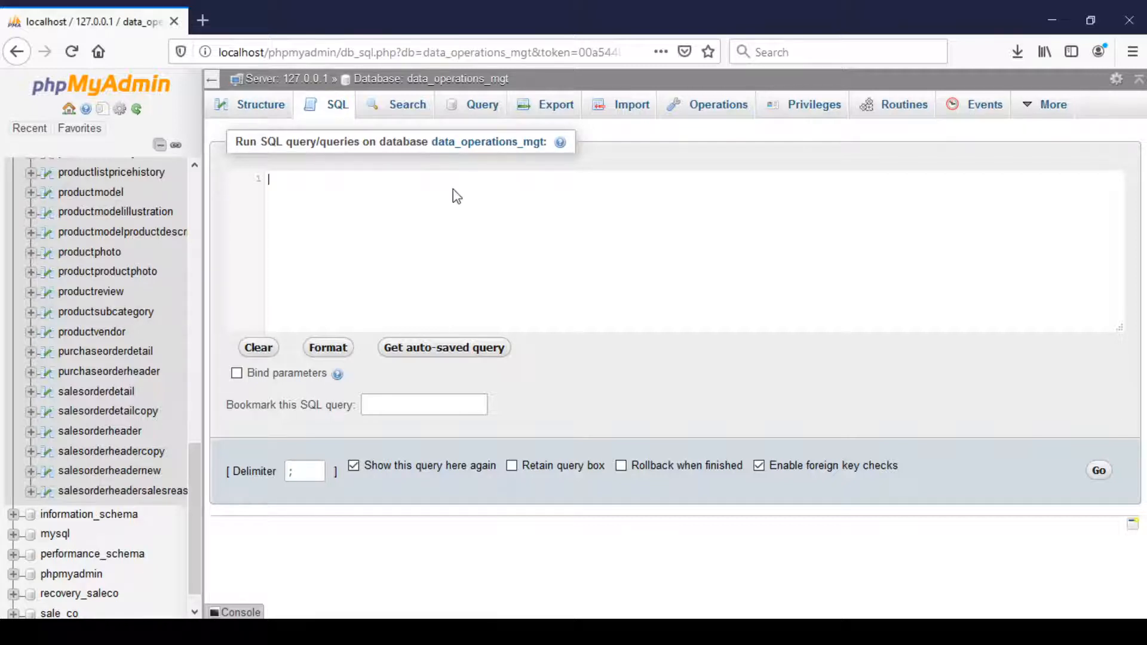
{"action": "type", "text": "SELECT * FROM salesorderheaderNew SOH, salesorderdetail SOD Where SOH.SalesOrderID = SOD.SalesOrderID And SOH.SalesOrderID = ‘43661’;"}
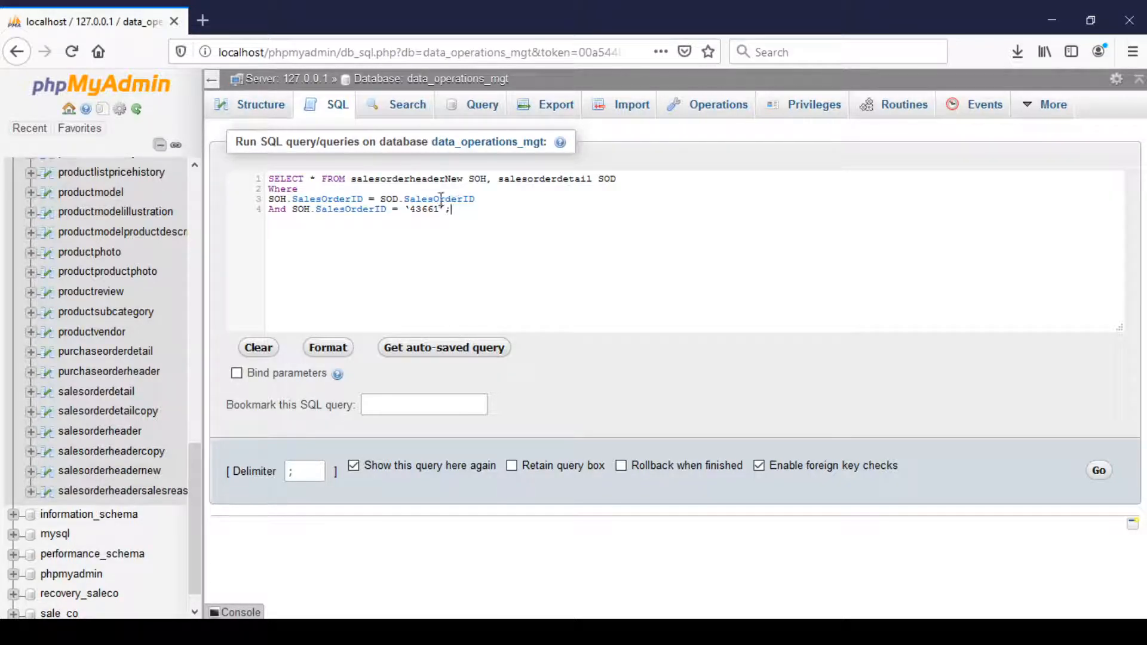
{"action": "left_click", "coordinate": [411, 214]}
{"action": "key", "text": "BackSpace"}
{"action": "type", "text": "'"}
{"action": "key", "text": "Right"}
{"action": "key", "text": "Right"}
{"action": "key", "text": "Right"}
{"action": "key", "text": "Right"}
{"action": "key", "text": "Right"}
{"action": "key", "text": "Delete"}
{"action": "type", "text": "'"}
{"action": "left_click", "coordinate": [1100, 471]}
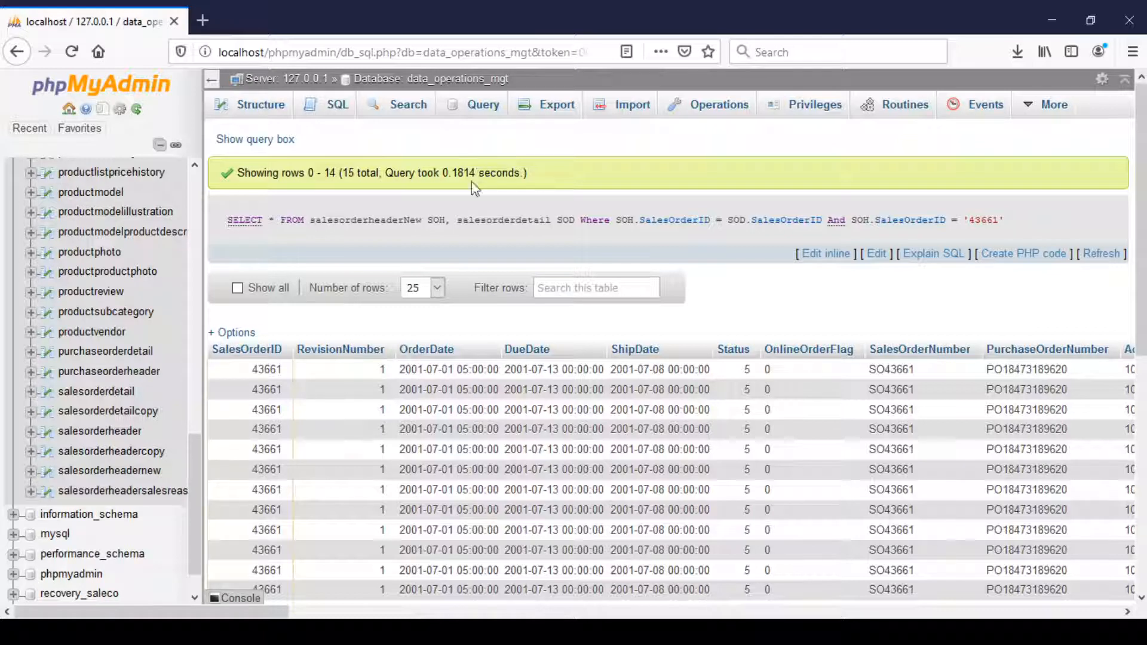
Add a primary key constraint named PK_SalesOrderID on the SalesOrderID column of salesorderheaderNew with an ALTER TABLE statement.
{"action": "left_click", "coordinate": [330, 105]}
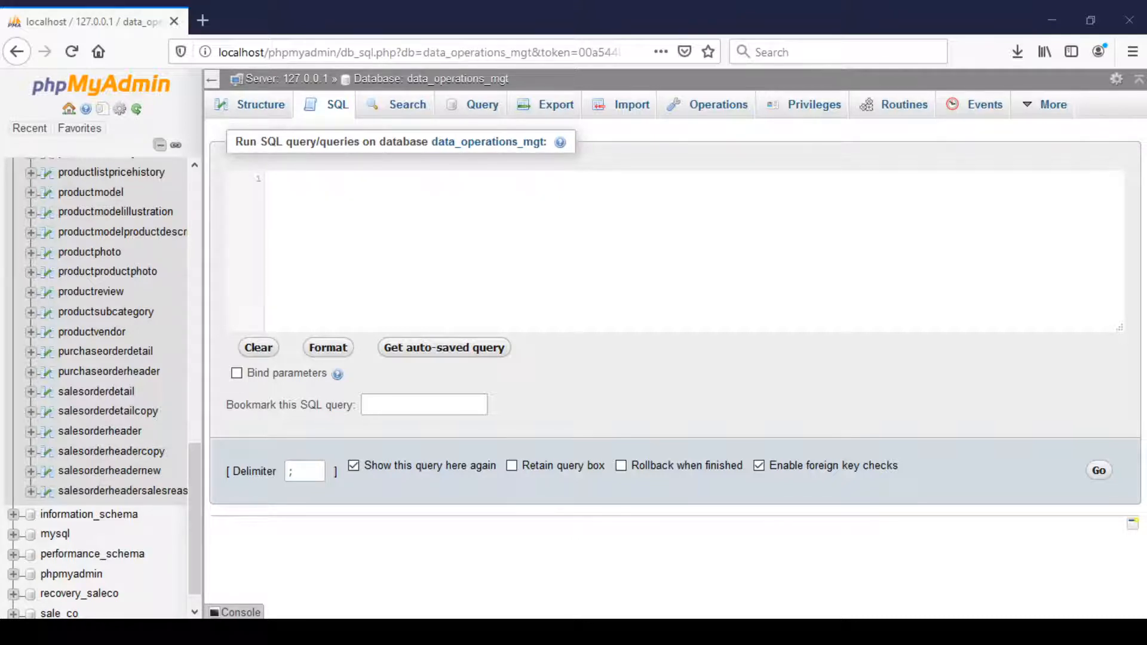
{"action": "left_click", "coordinate": [475, 178]}
{"action": "type", "text": "ALTER TABLE salesorderheaderNew ADD CONSTRAINT PK_SalesOrderID PRIMARY KEY (SalesOrderID);"}
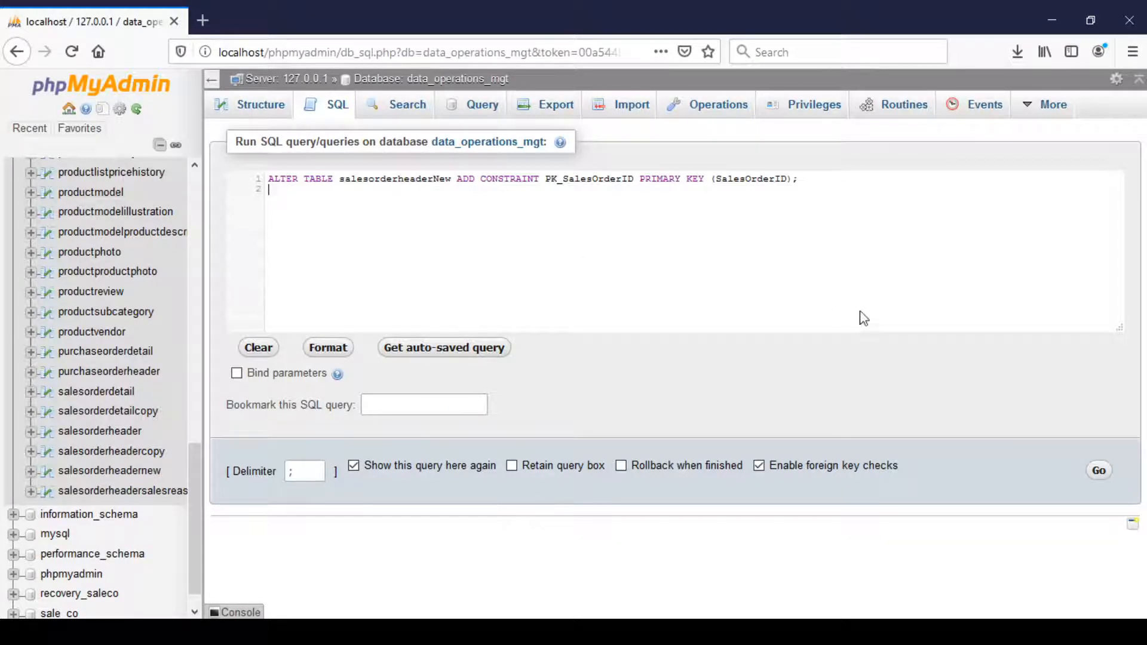
{"action": "left_click", "coordinate": [1099, 471]}
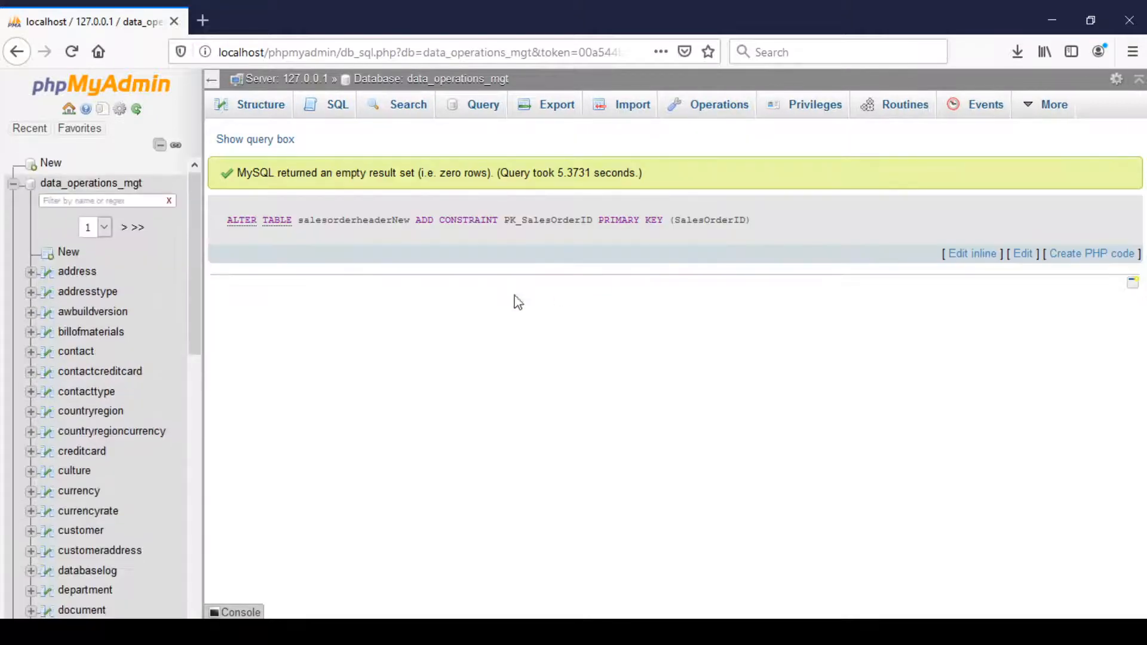
Run DESCRIBE salesorderheadercopy and check which field is marked as a key.
{"action": "left_click", "coordinate": [336, 111]}
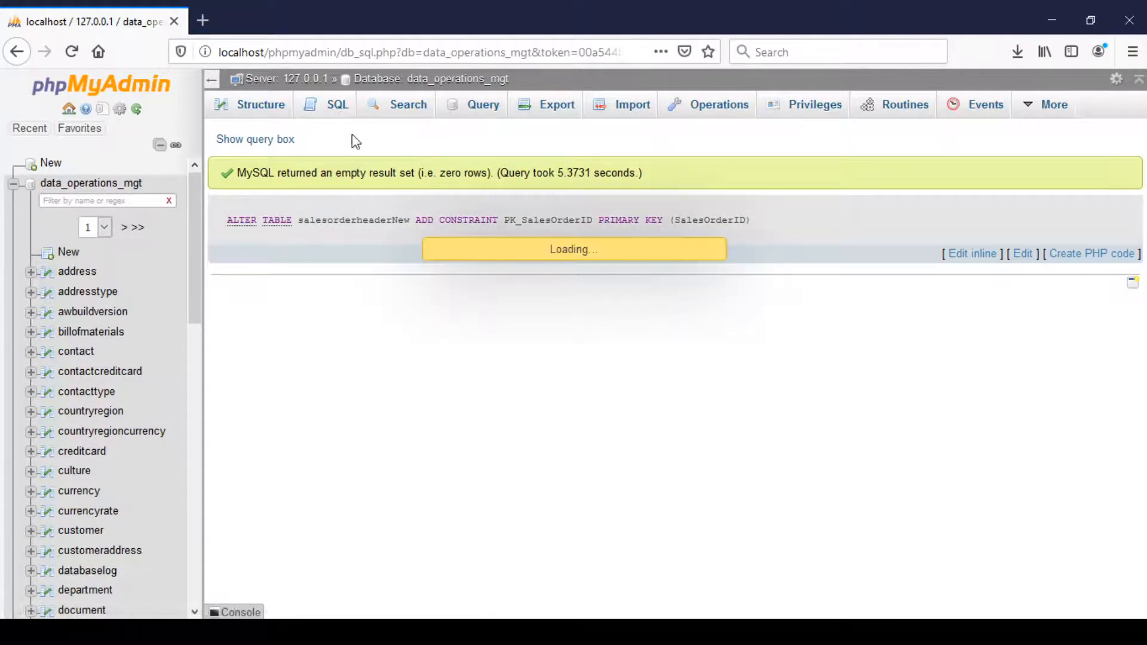
{"action": "left_click", "coordinate": [391, 180]}
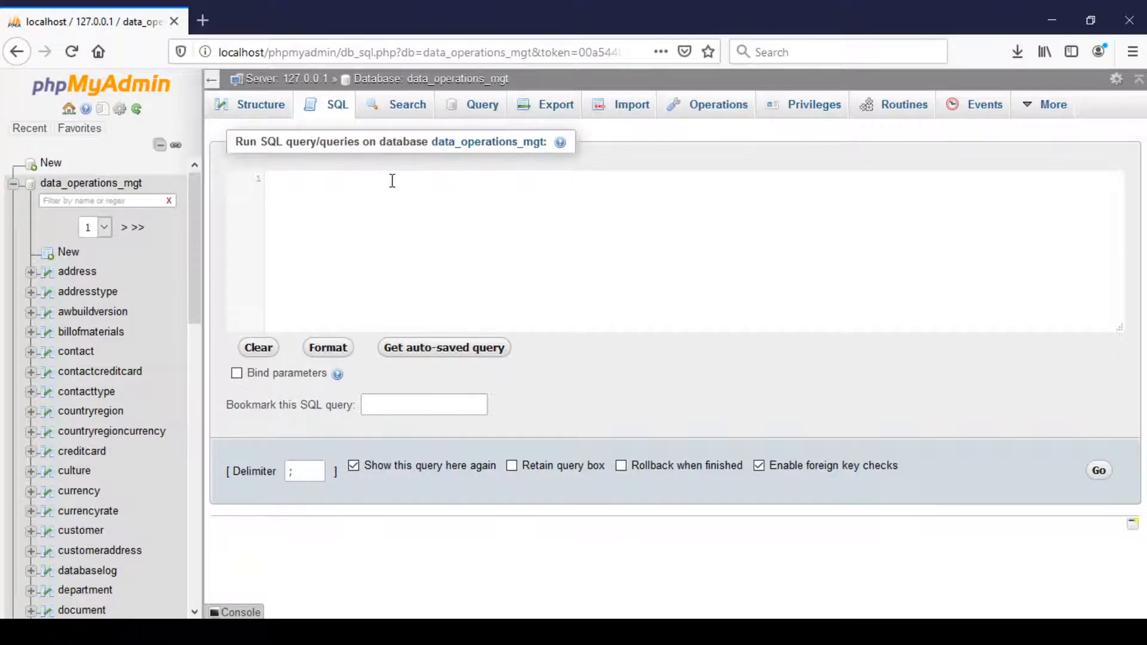
{"action": "type", "text": "des"}
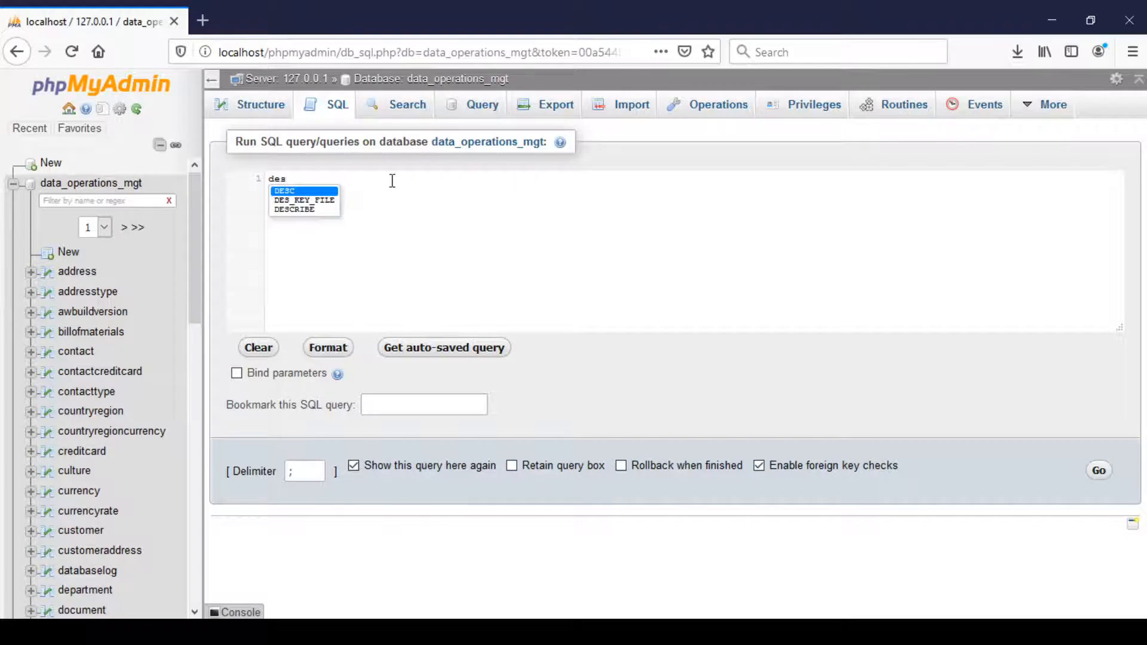
{"action": "key", "text": "Down"}
{"action": "key", "text": "Return"}
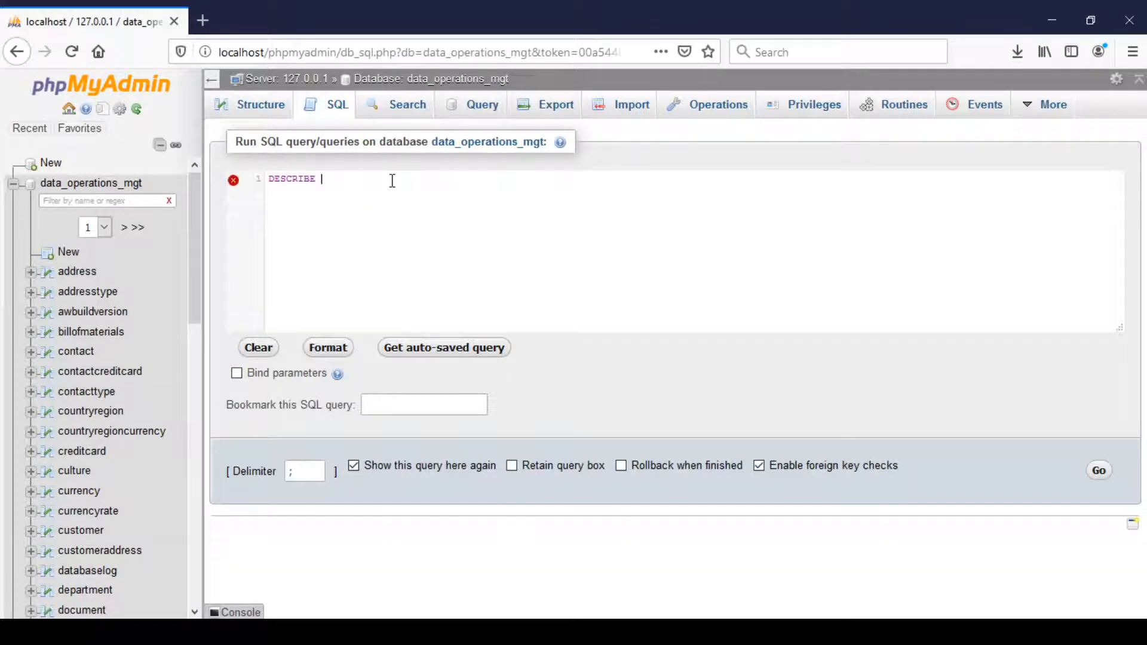
{"action": "type", "text": "sale"}
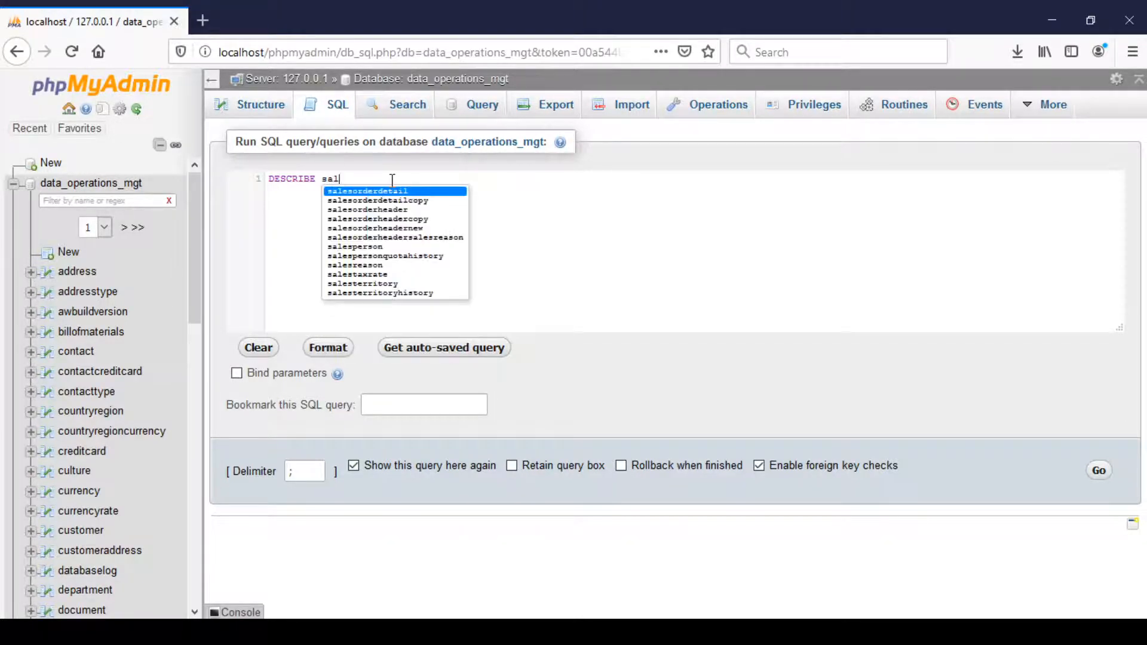
{"action": "left_click", "coordinate": [396, 220]}
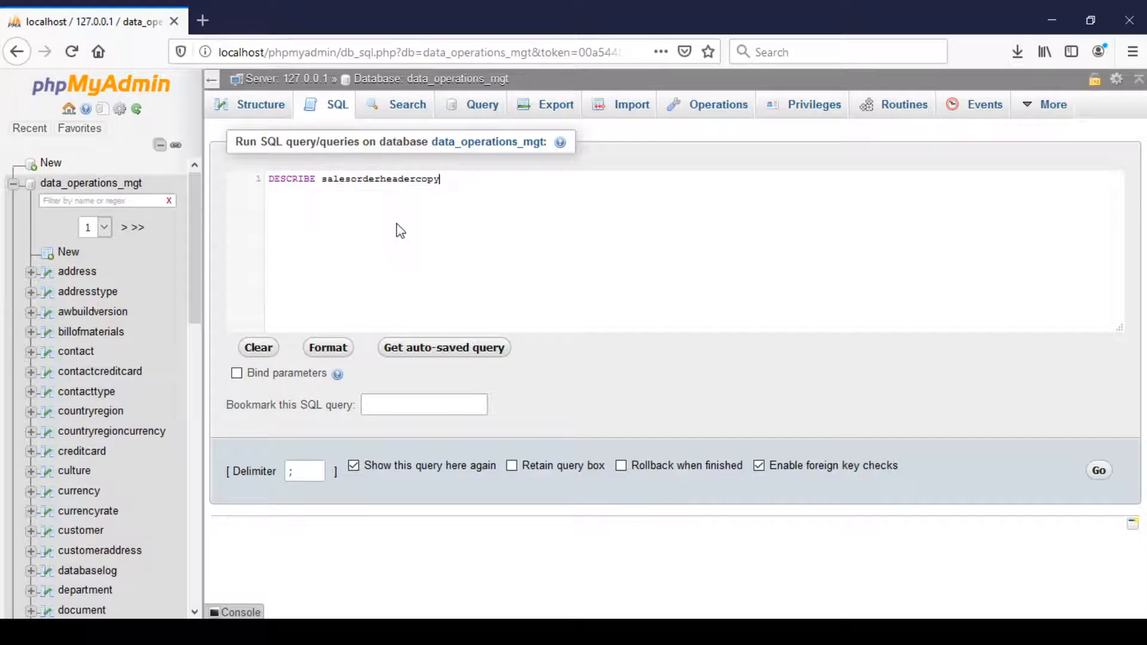
{"action": "left_click", "coordinate": [1099, 473]}
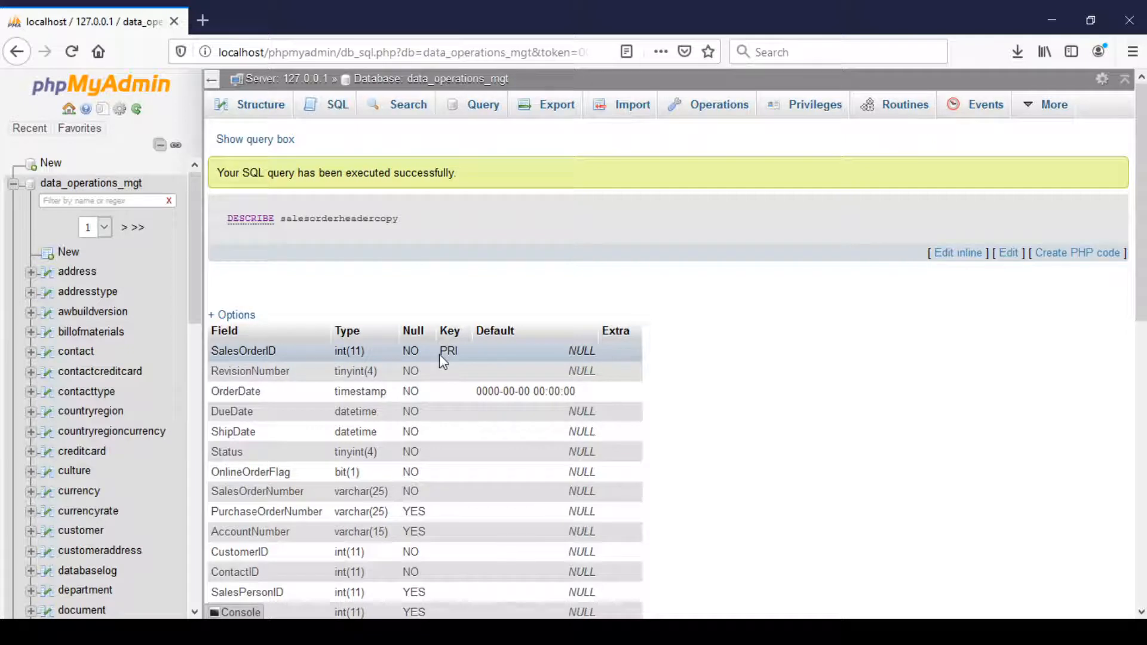
Rerun the SELECT * join of salesorderheaderNew SOH and salesorderdetail SOD for the same order, with straight quotes around its ID, and review the rows.
{"action": "left_click", "coordinate": [334, 107]}
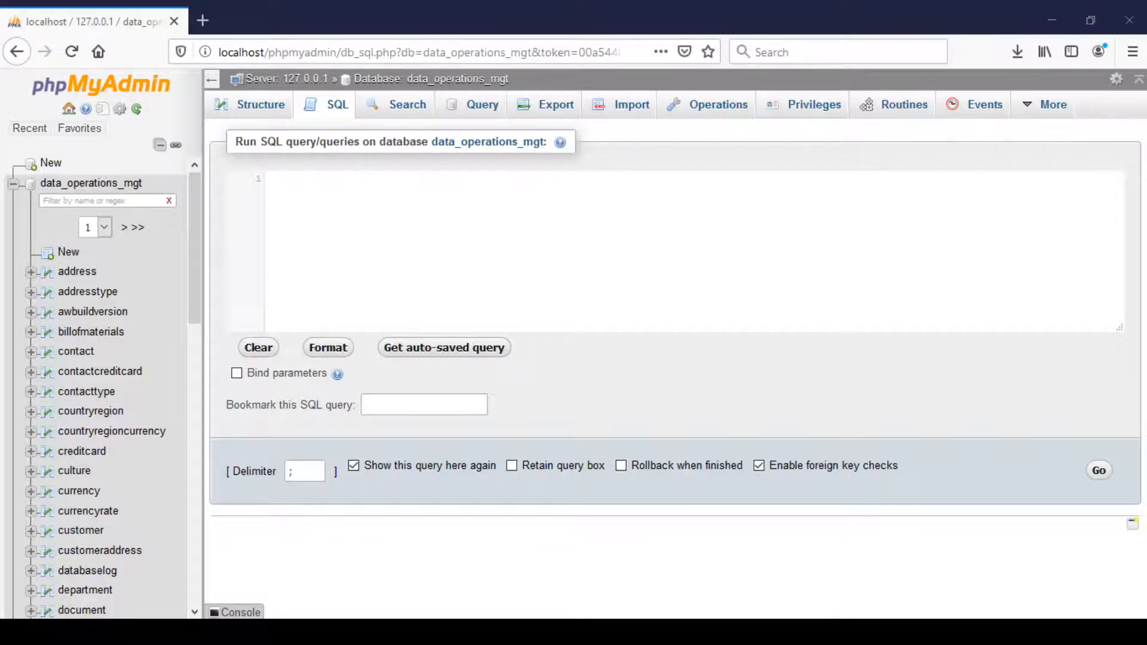
{"action": "left_click", "coordinate": [385, 192]}
{"action": "type", "text": "SELECT * FROM salesorderheaderNew SOH, salesorderdetail SOD Where SOH.SalesOrderID = SOD.SalesOrderID And SOH.SalesOrderID = '43661';"}
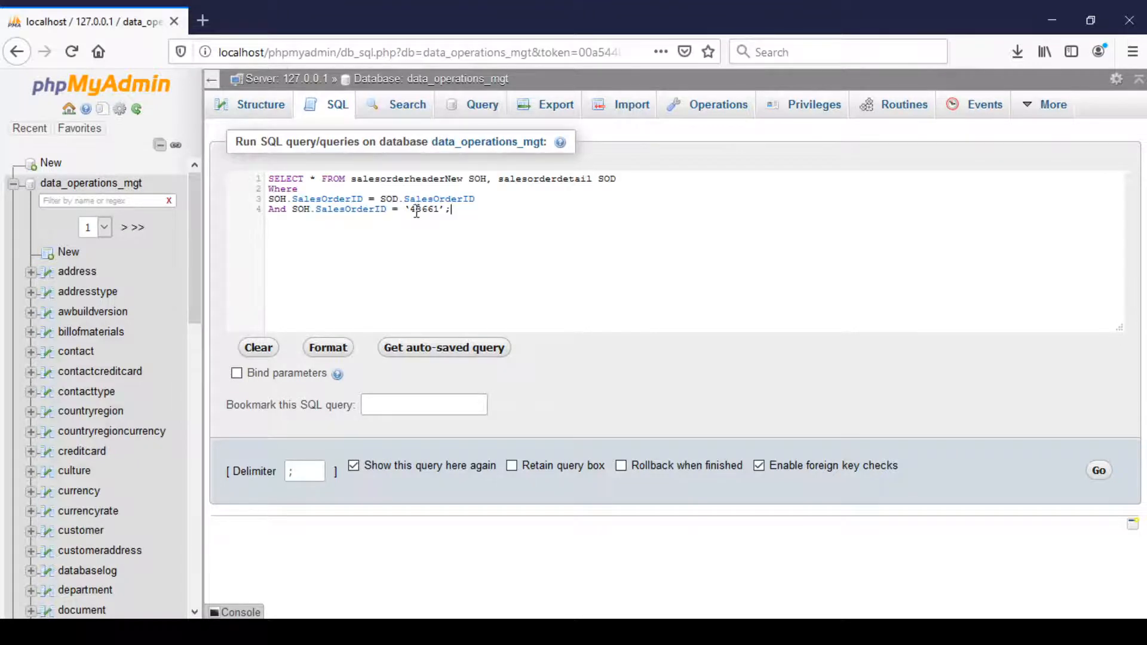
{"action": "left_click", "coordinate": [412, 210]}
{"action": "key", "text": "BackSpace"}
{"action": "type", "text": "'"}
{"action": "left_click", "coordinate": [444, 210]}
{"action": "key", "text": "BackSpace"}
{"action": "type", "text": "'"}
{"action": "left_click", "coordinate": [1101, 471]}
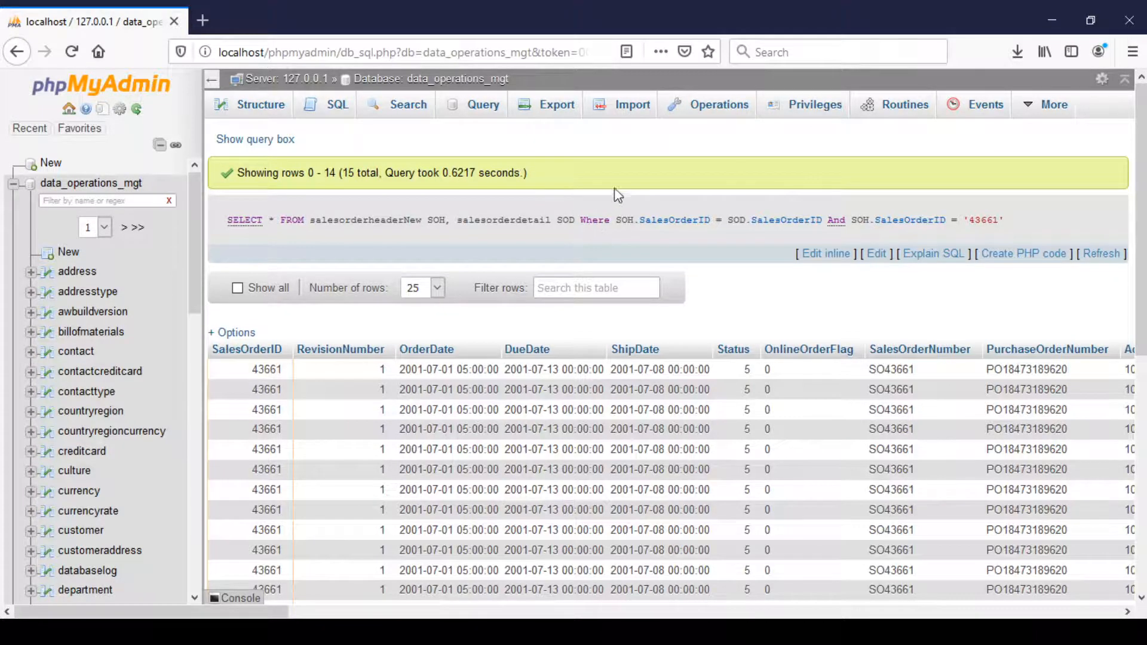
{"action": "scroll", "coordinate": [618, 193], "scroll_direction": "down", "scroll_amount": 2}
{"action": "scroll", "coordinate": [619, 193], "scroll_direction": "down", "scroll_amount": 3}
{"action": "scroll", "coordinate": [727, 274], "scroll_direction": "up", "scroll_amount": 5}
Create table salesorderdetailNew as a full copy of salesorderdetail with CREATE TABLE ... SELECT *, and look for it in the database's table list.
{"action": "left_click", "coordinate": [336, 106]}
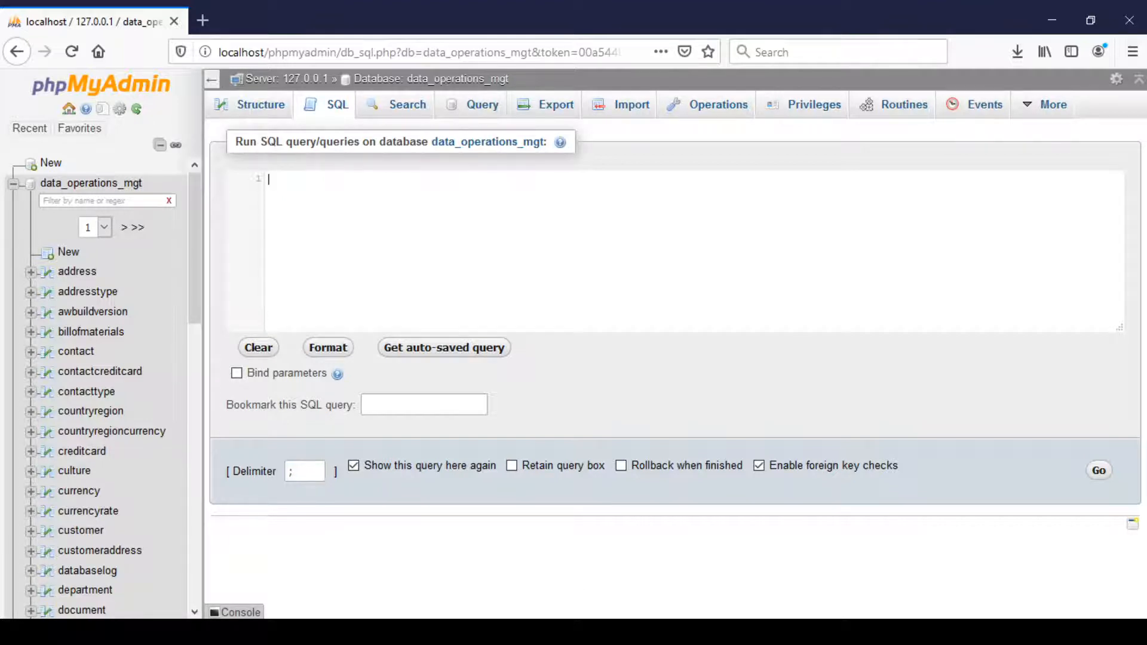
{"action": "left_click", "coordinate": [514, 632]}
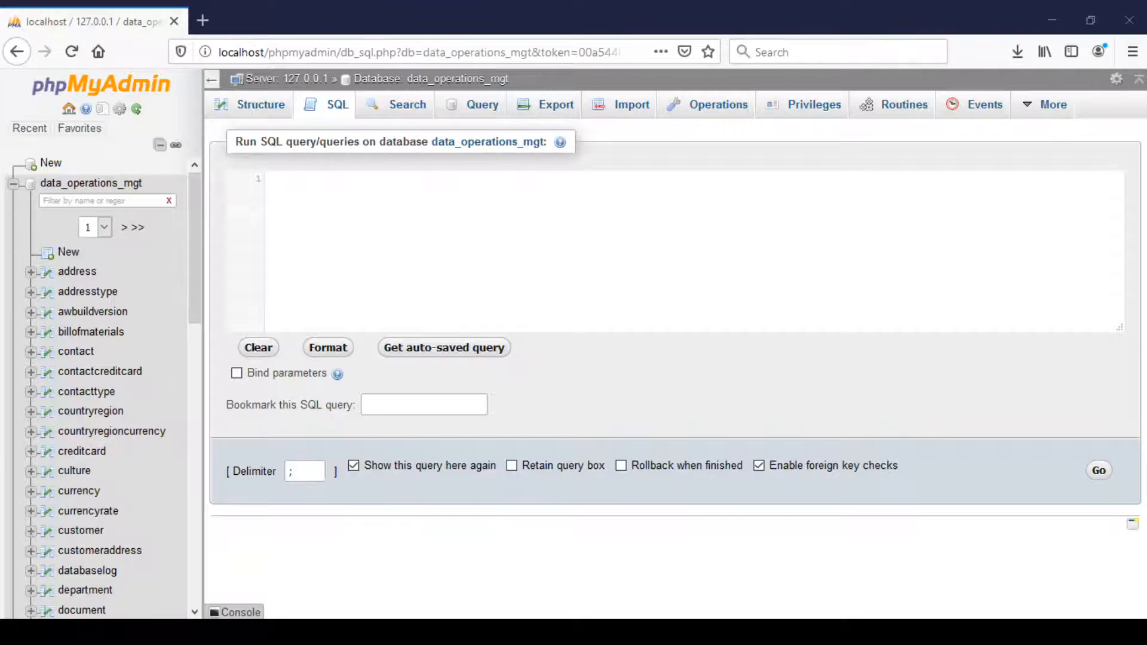
{"action": "left_click", "coordinate": [438, 233]}
{"action": "type", "text": "CREATE TABLE salesorderdetailNew SELECT * FROM salesorderdetail;"}
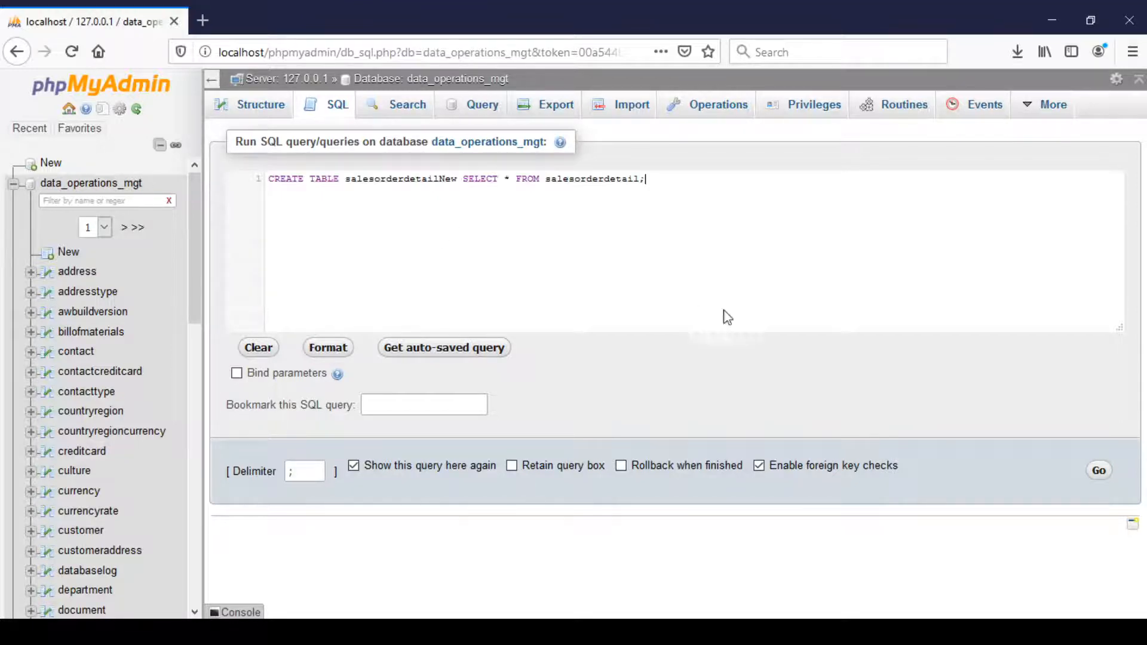
{"action": "left_click", "coordinate": [1099, 471]}
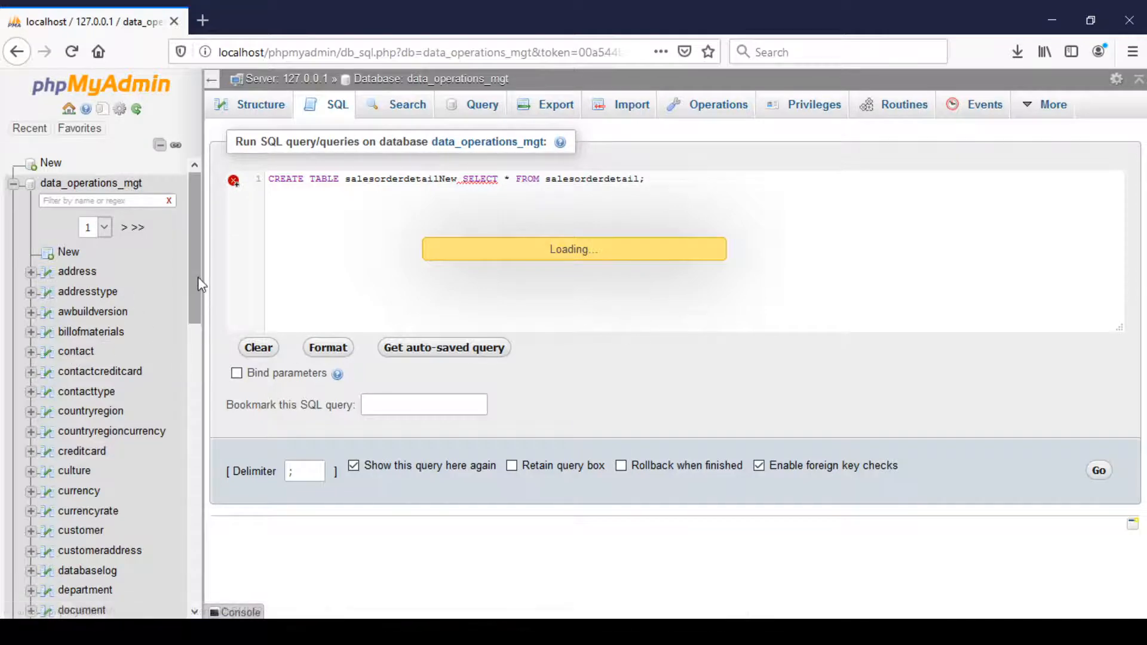
{"action": "left_click_drag", "start_coordinate": [195, 277], "coordinate": [226, 515]}
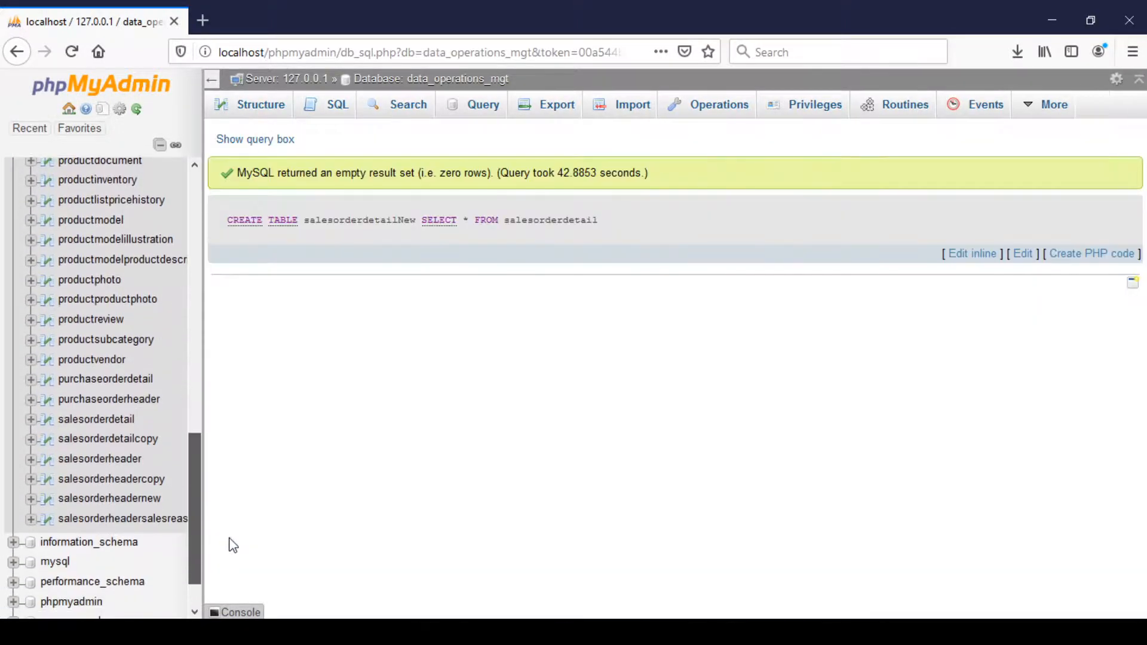
{"action": "scroll", "coordinate": [137, 382], "scroll_direction": "down", "scroll_amount": 12}
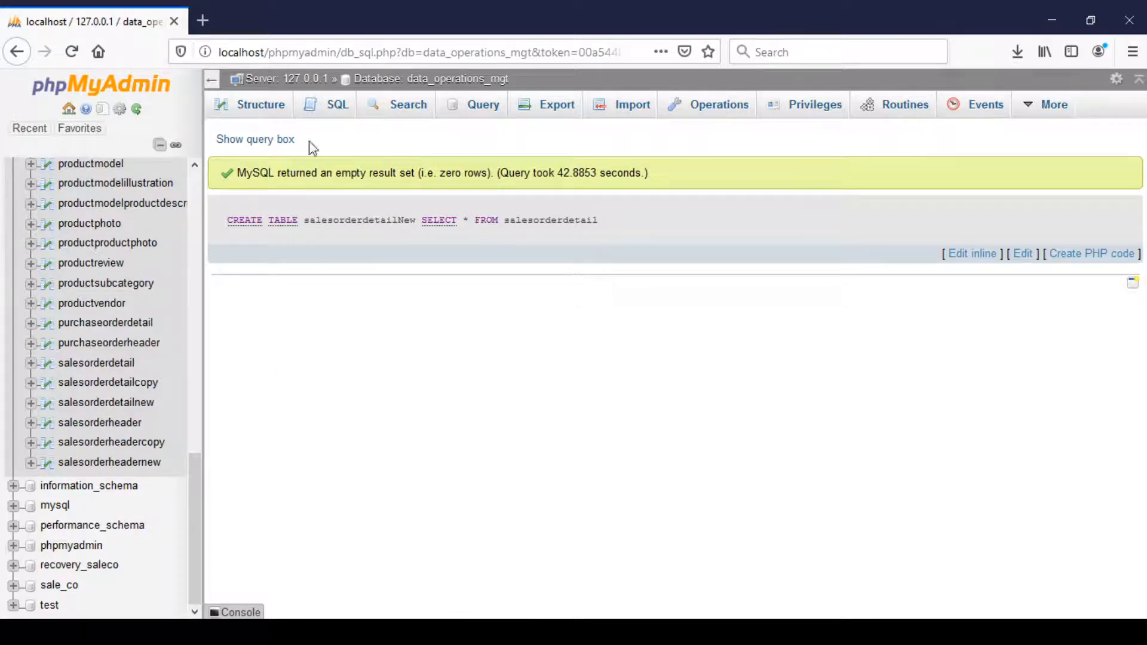
Run DESCRIBE salesorderdetailnew to check whether any of its fields is marked as a key.
{"action": "left_click", "coordinate": [338, 105]}
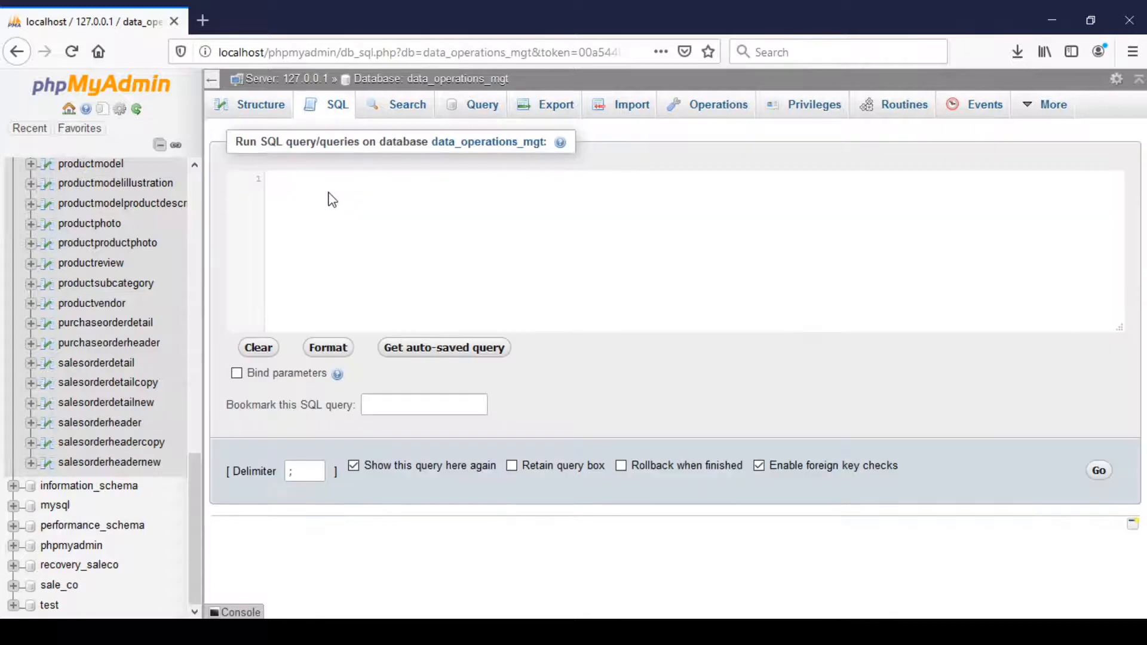
{"action": "type", "text": "desc"}
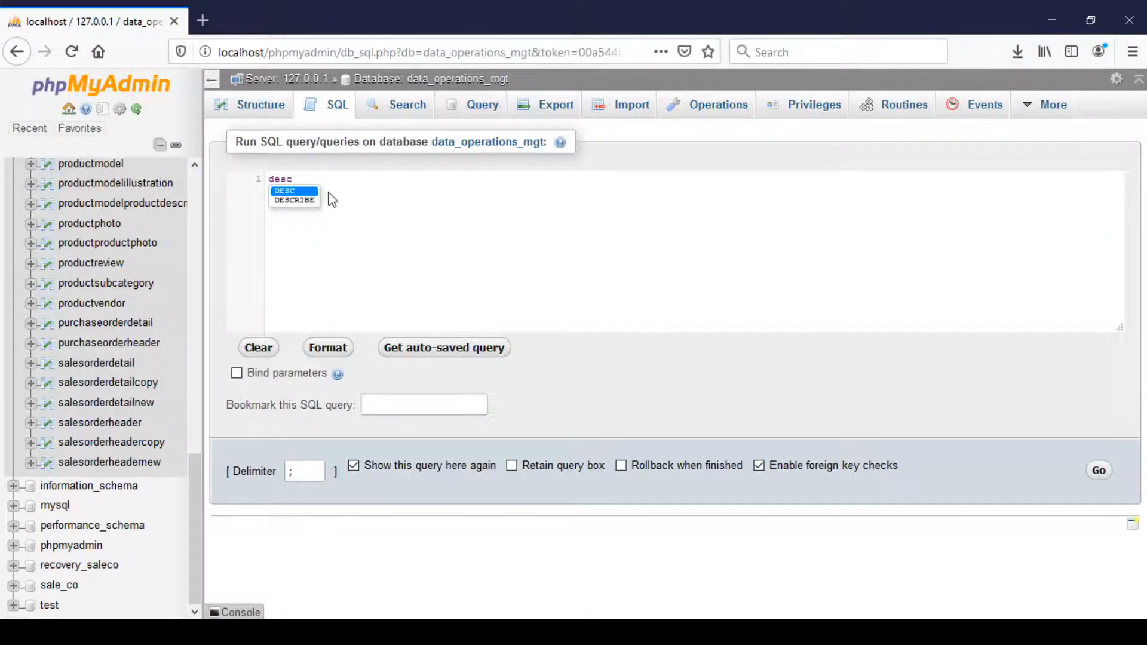
{"action": "key", "text": "Down"}
{"action": "type", "text": "s"}
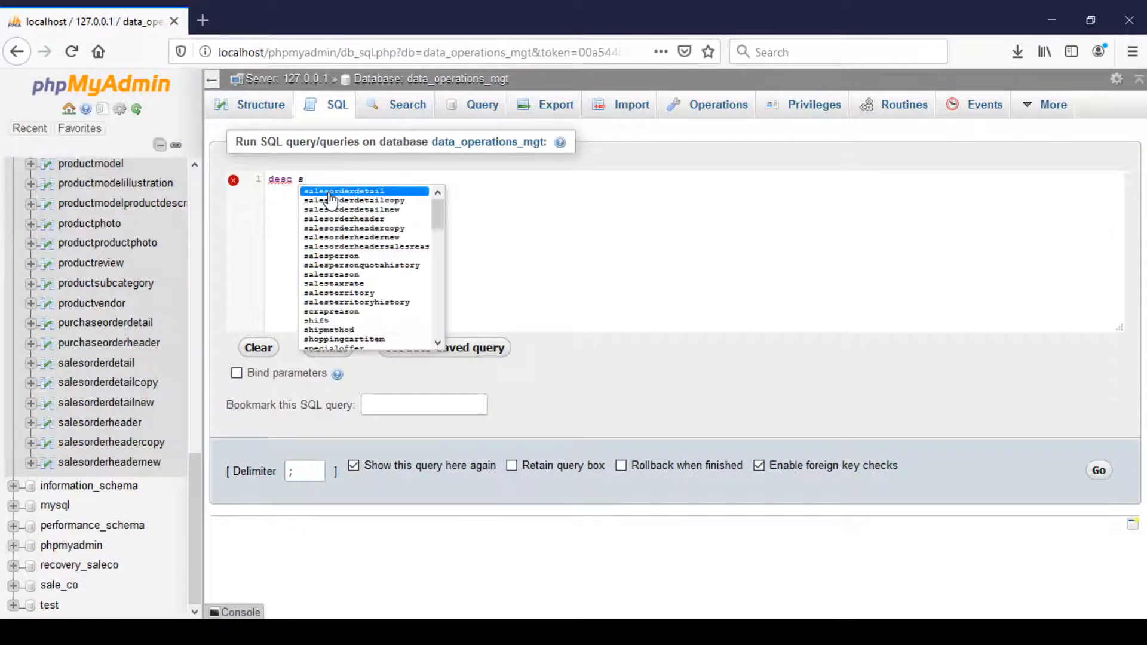
{"action": "key", "text": "BackSpace"}
{"action": "key", "text": "BackSpace"}
{"action": "key", "text": "BackSpace"}
{"action": "key", "text": "BackSpace"}
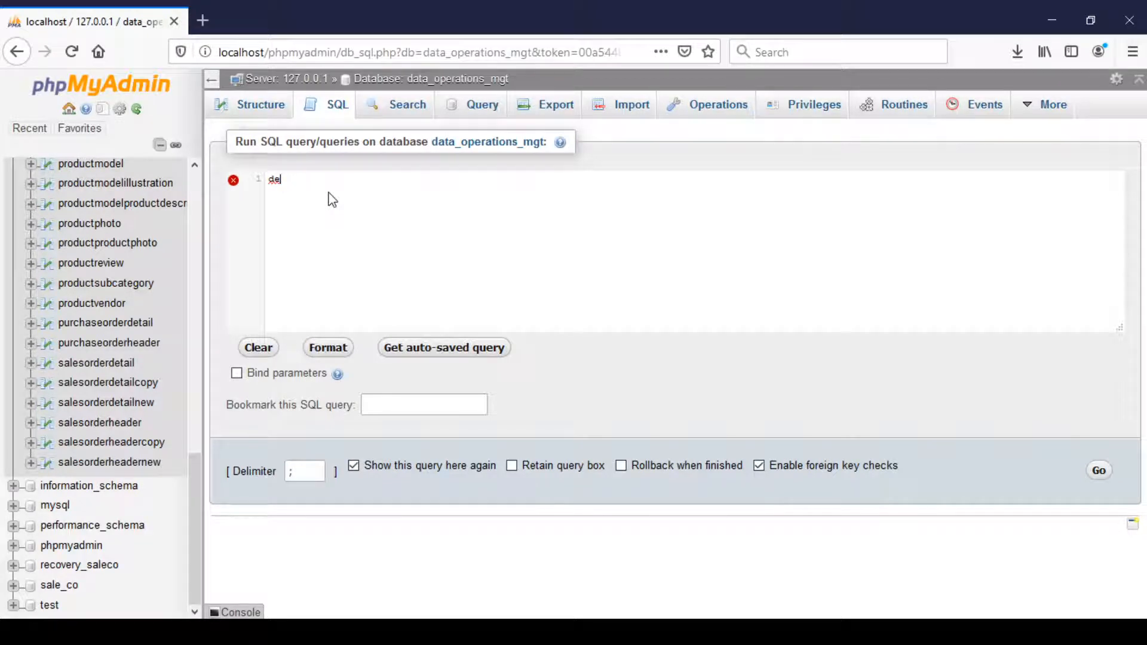
{"action": "type", "text": "sc"}
{"action": "key", "text": "Down"}
{"action": "key", "text": "Return"}
{"action": "type", "text": "sale"}
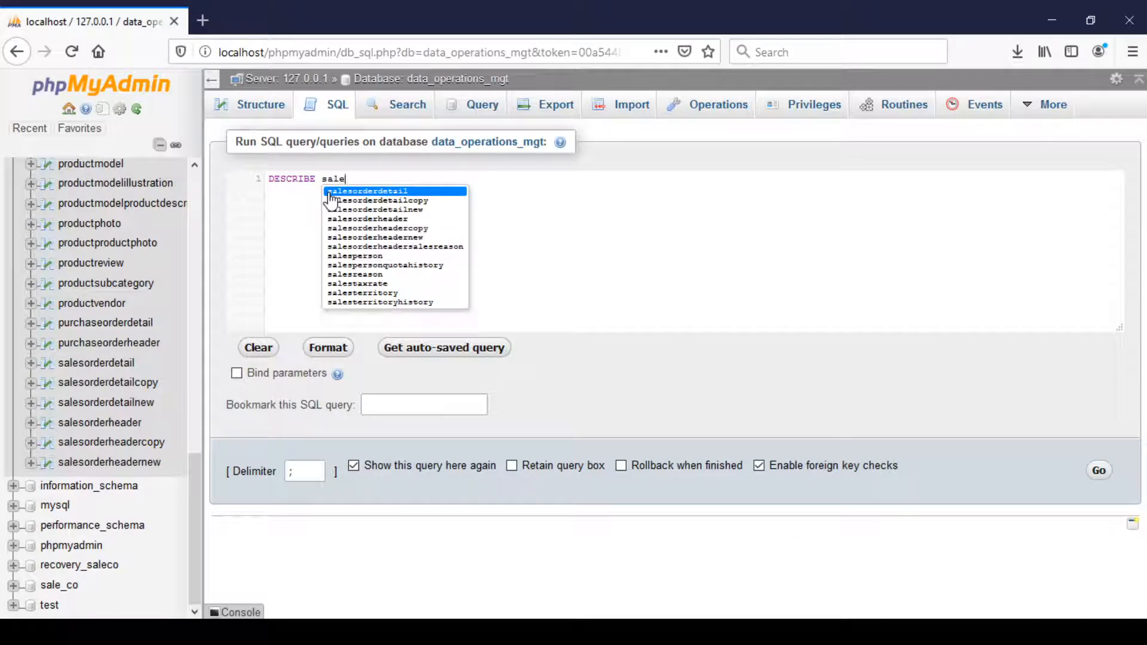
{"action": "left_click", "coordinate": [357, 210]}
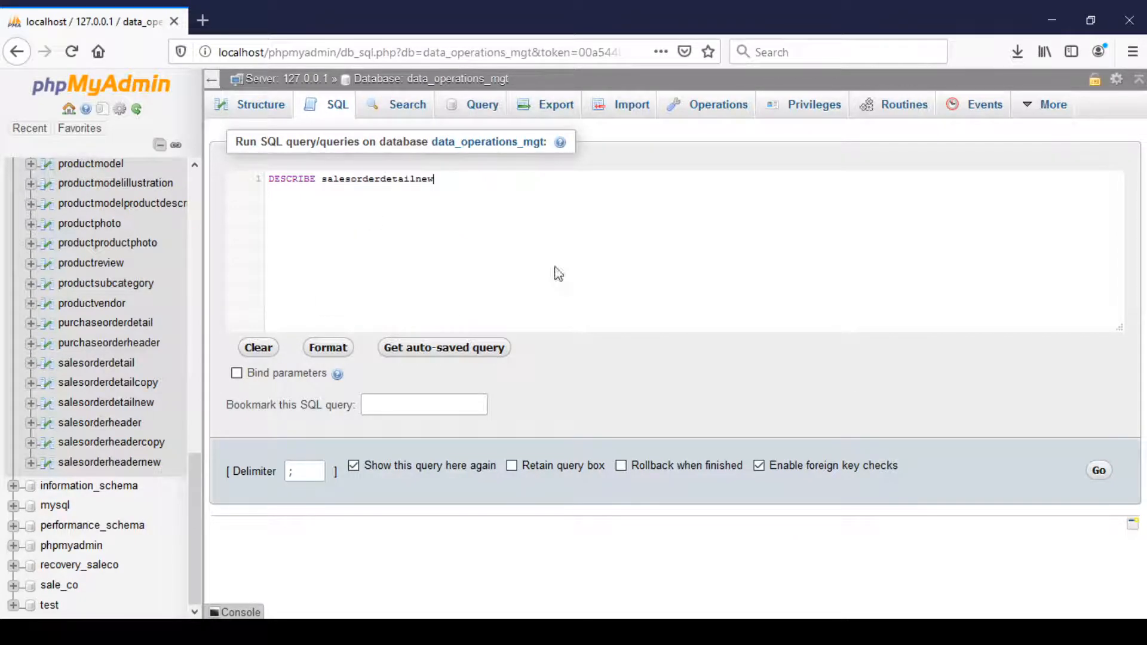
{"action": "left_click", "coordinate": [1099, 470]}
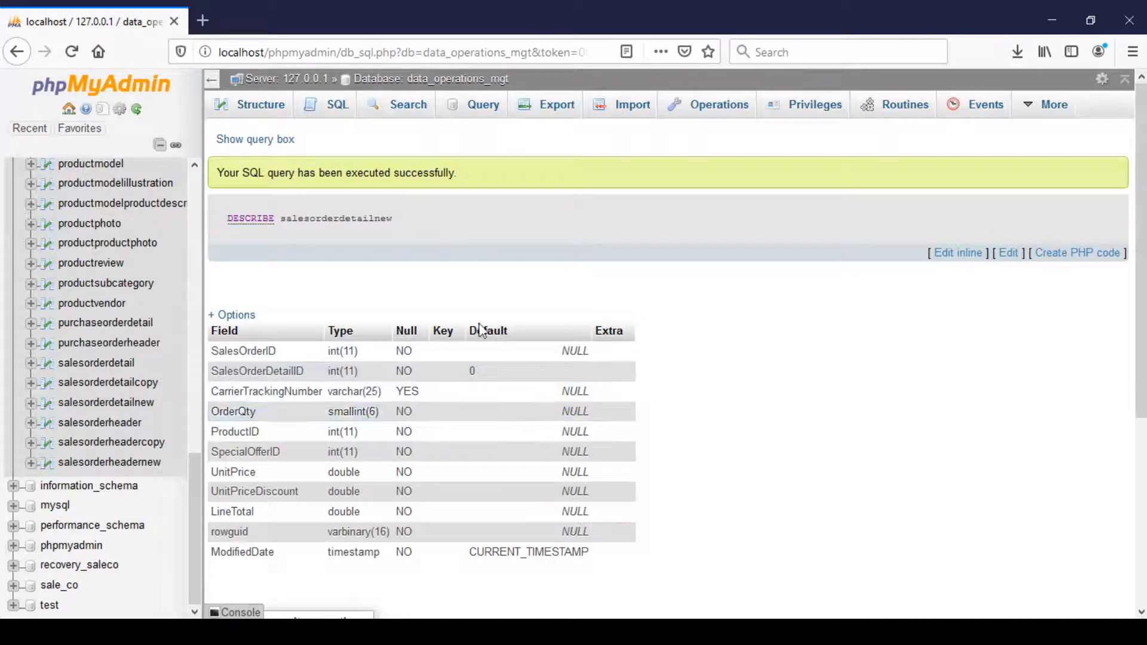
Run a SELECT * query joining salesorderheaderNew SOH and salesorderdetailNew SOD on SalesOrderID where SOD.CarrierTrackingNumber = '6051-4490-B3', using straight single quotes.
{"action": "left_click", "coordinate": [338, 106]}
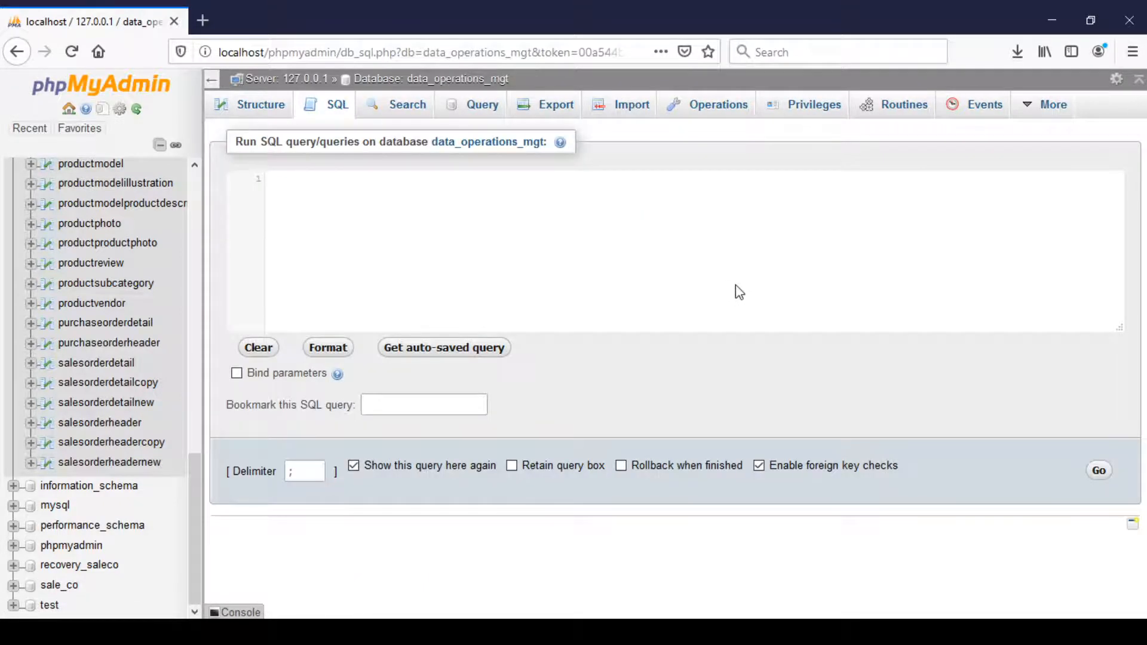
{"action": "left_click", "coordinate": [359, 632]}
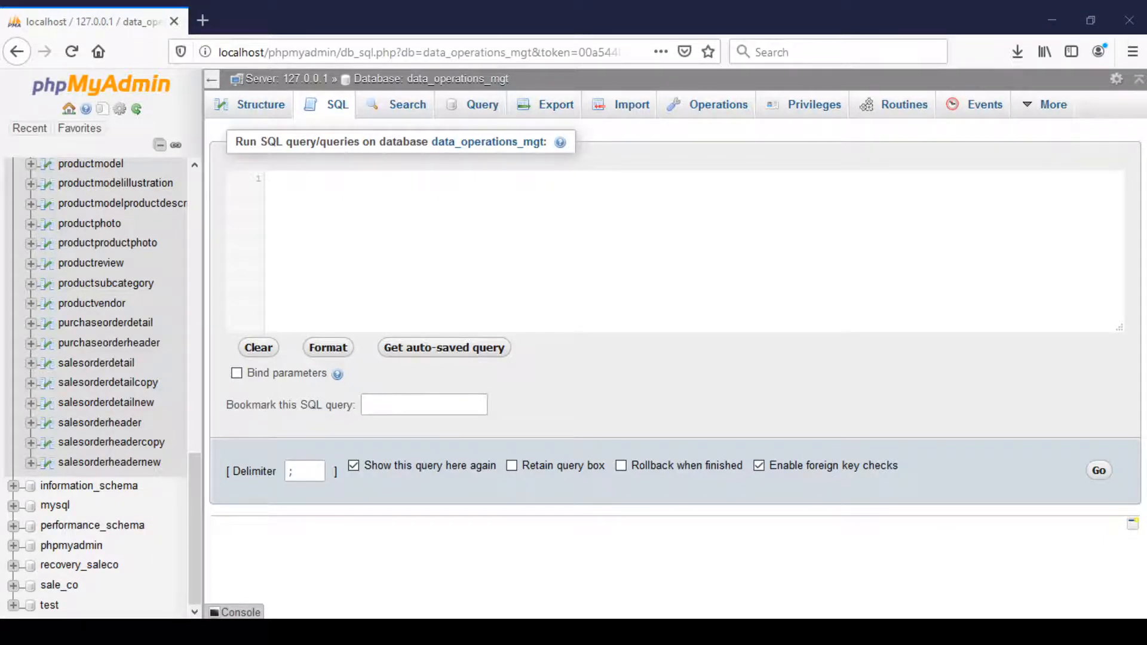
{"action": "key", "text": "alt+Tab"}
{"action": "type", "text": "Select * from salesorderheaderNew SOH, salesorderdetailNew SOD Where SOH.SalesOrderID = SOD.SalesOrderID and SOD.CarrierTrackingNumber = '6051-4490-B3';"}
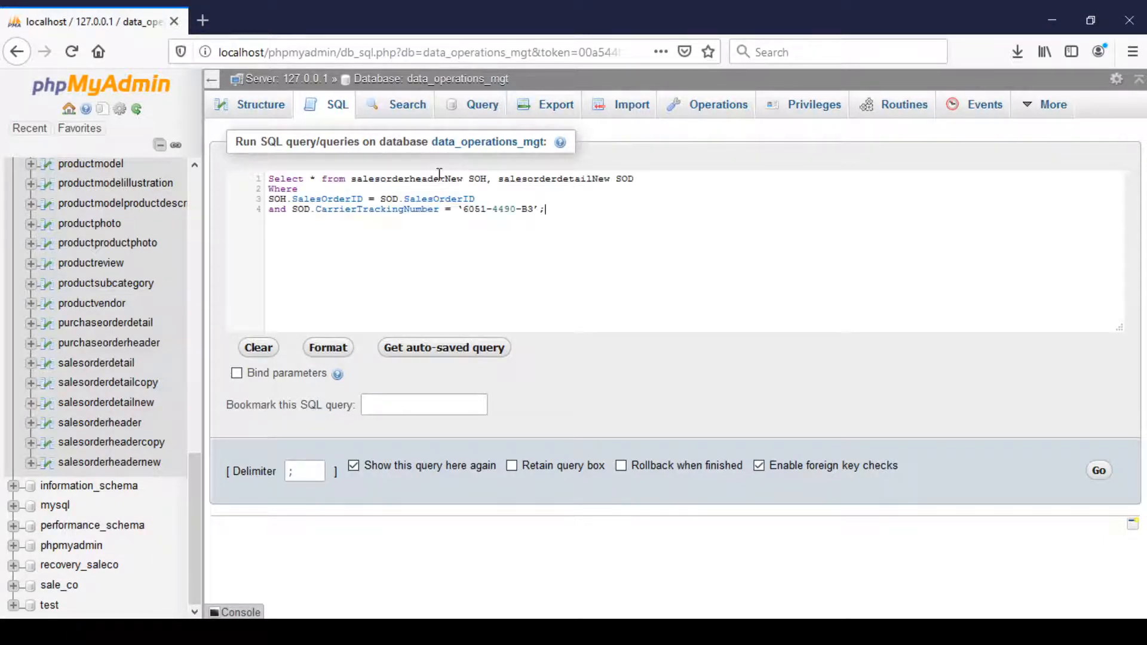
{"action": "left_click", "coordinate": [464, 209]}
{"action": "key", "text": "BackSpace"}
{"action": "type", "text": "'"}
{"action": "left_click", "coordinate": [537, 210]}
{"action": "key", "text": "BackSpace"}
{"action": "type", "text": "'"}
{"action": "type", "text": "';"}
{"action": "left_click", "coordinate": [1101, 473]}
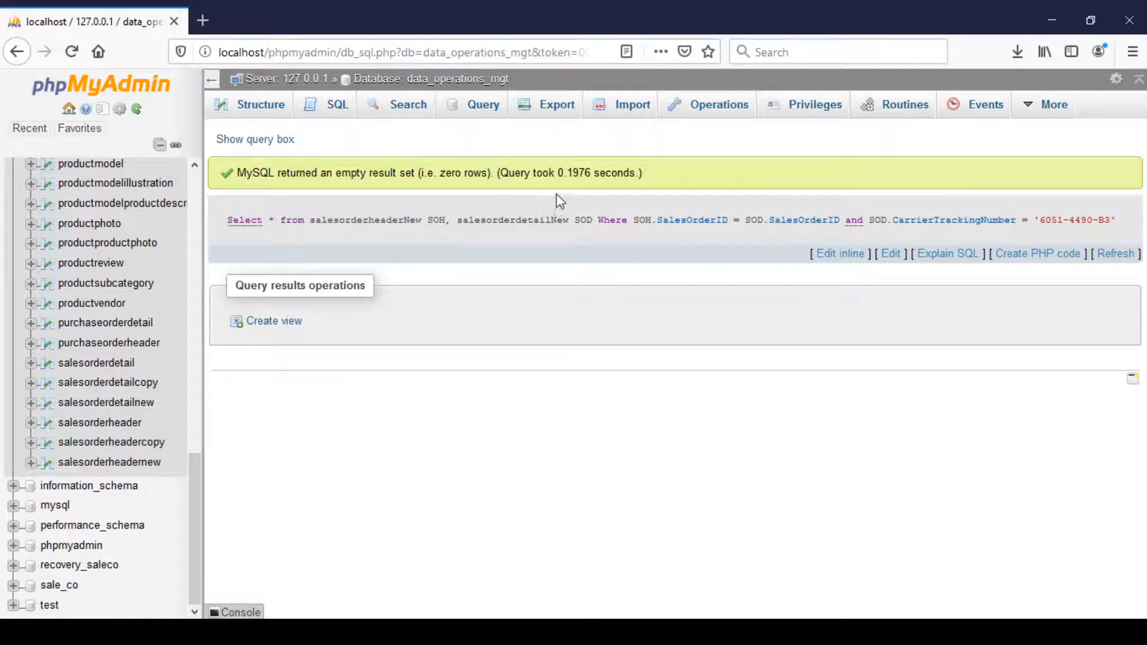
Add a primary key constraint named PK_SalesOrderDetailID on the SalesOrderDetailID column of salesorderdetailNew with an ALTER TABLE statement.
{"action": "left_click", "coordinate": [348, 113]}
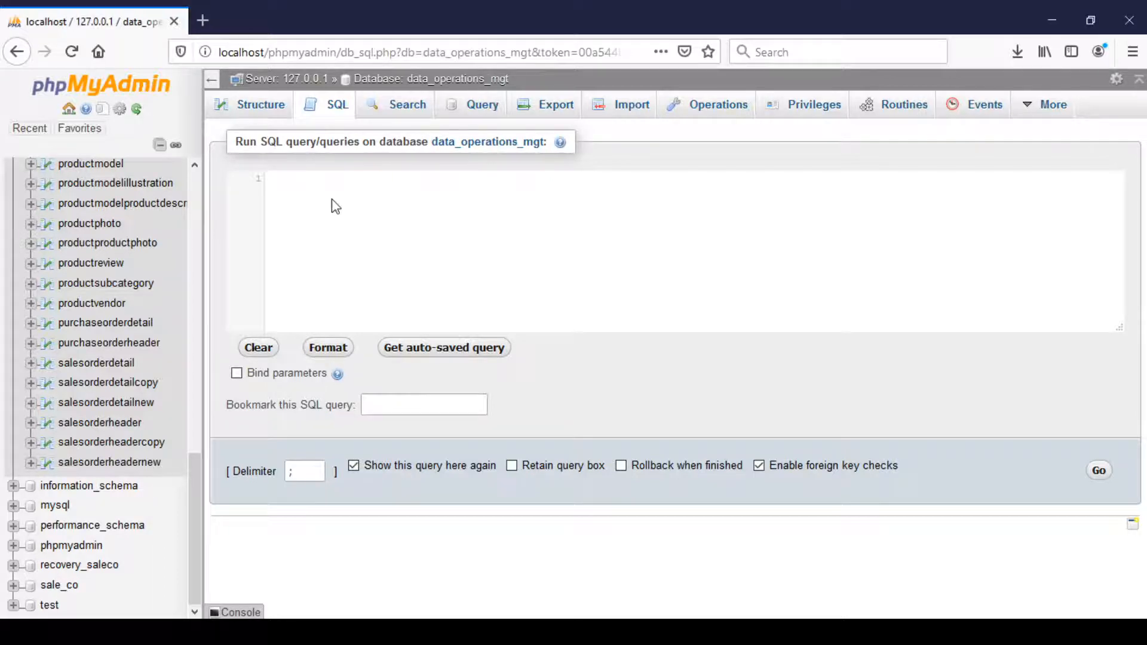
{"action": "type", "text": "ALTER TABLE salesorderdetailNew ADD CONSTRAINT PK_SalesOrderDetailID PRIMARY KEY (SalesOrderDetailID);"}
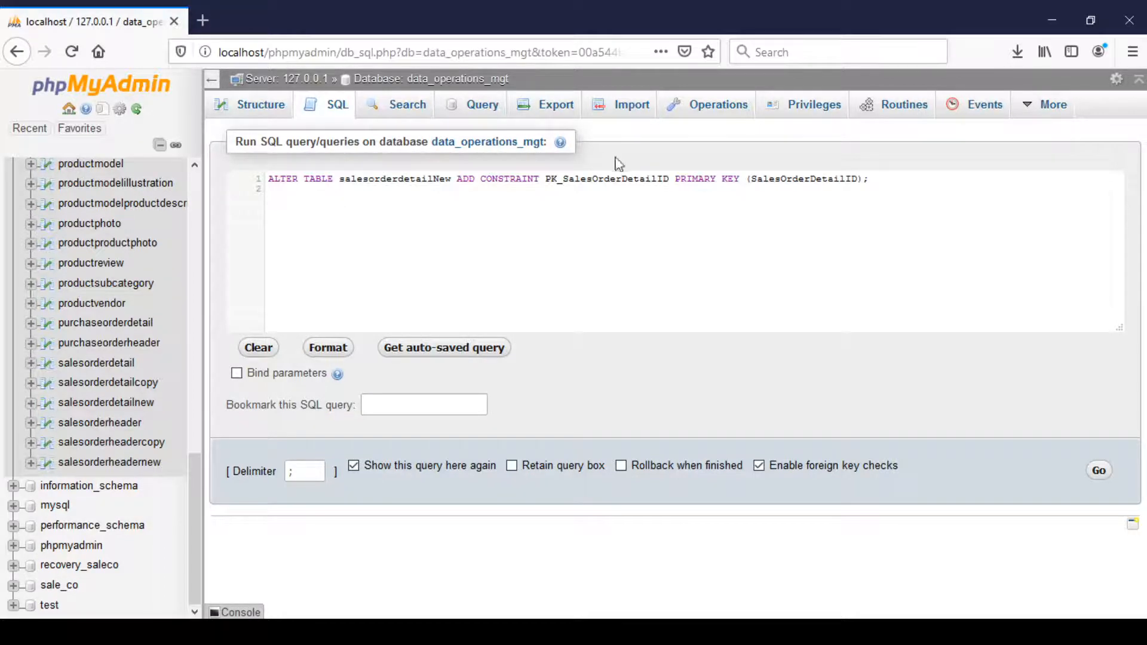
{"action": "left_click", "coordinate": [1099, 471]}
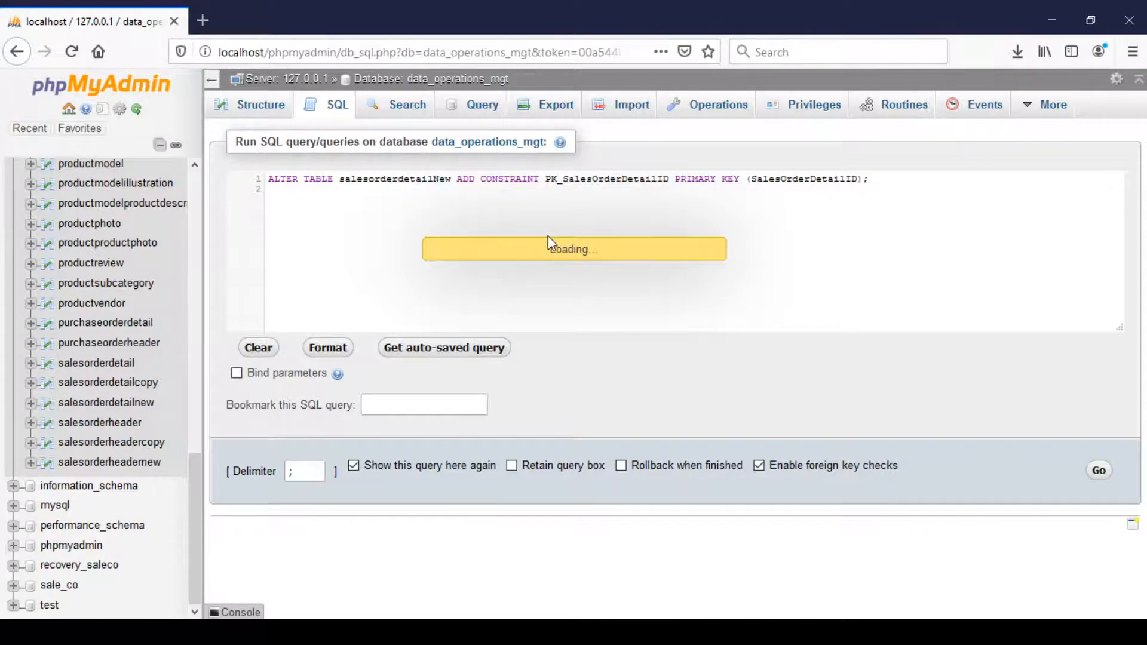
Add a foreign key on SalesOrderID in salesorderdetailNew that references salesorderheaderNew(SalesOrderID) with an ALTER TABLE statement.
{"action": "left_click", "coordinate": [326, 114]}
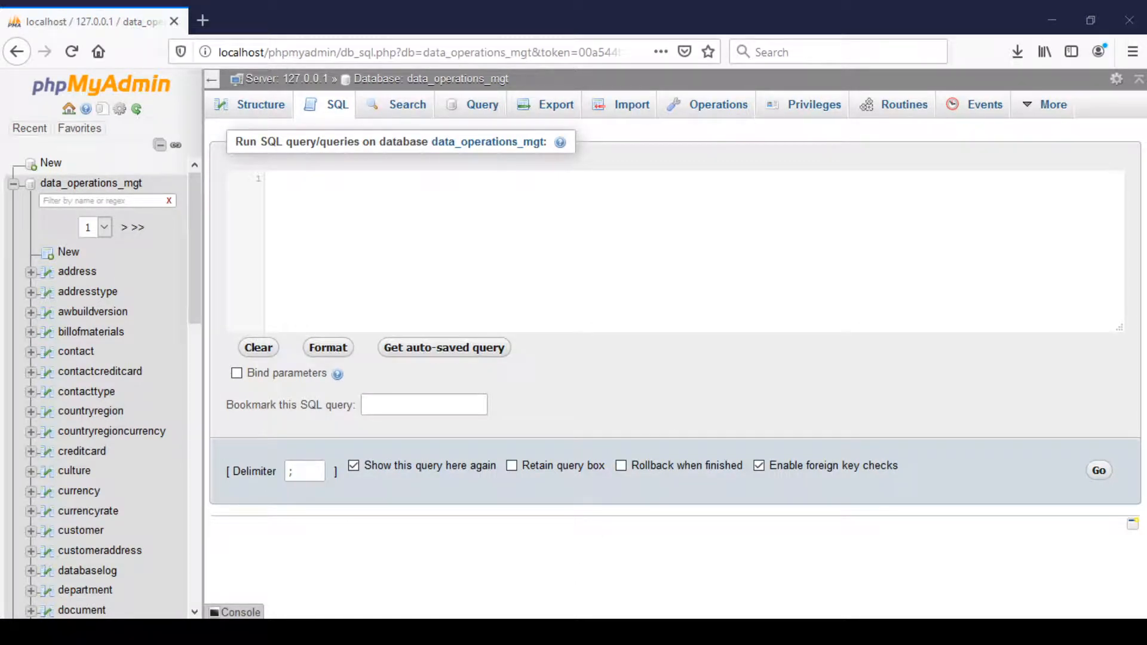
{"action": "left_click", "coordinate": [466, 184]}
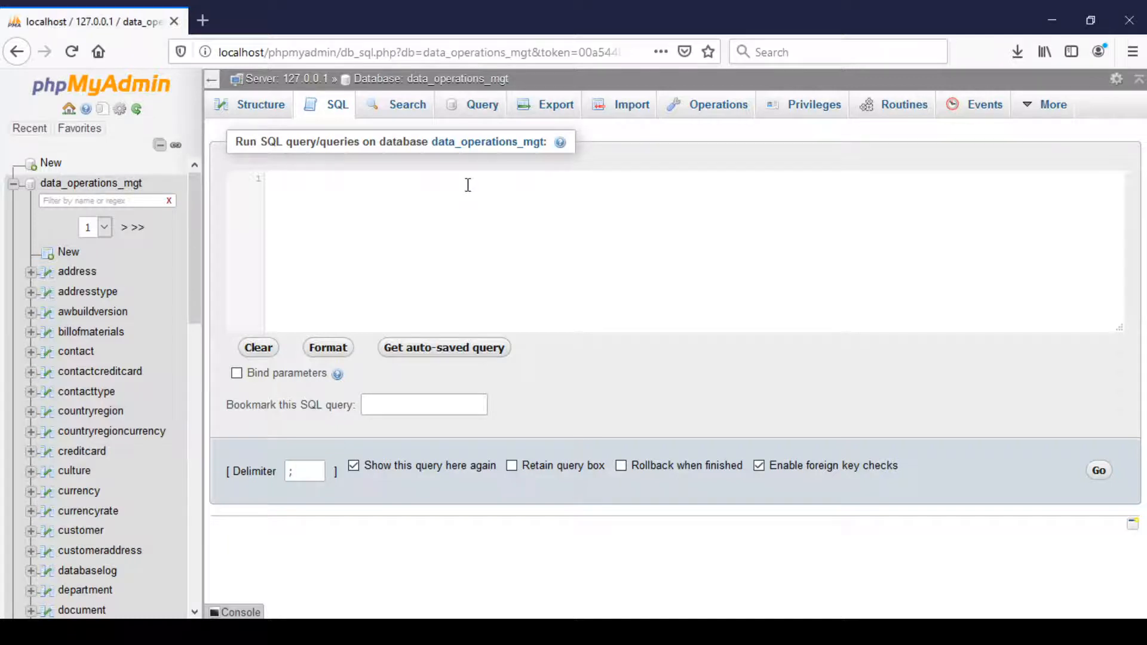
{"action": "type", "text": "ALTER TABLE salesorderdetailNew ADD FOREIGN KEY  (SalesOrderID) REFERENCES salesorderheaderNew(SalesOrderID);"}
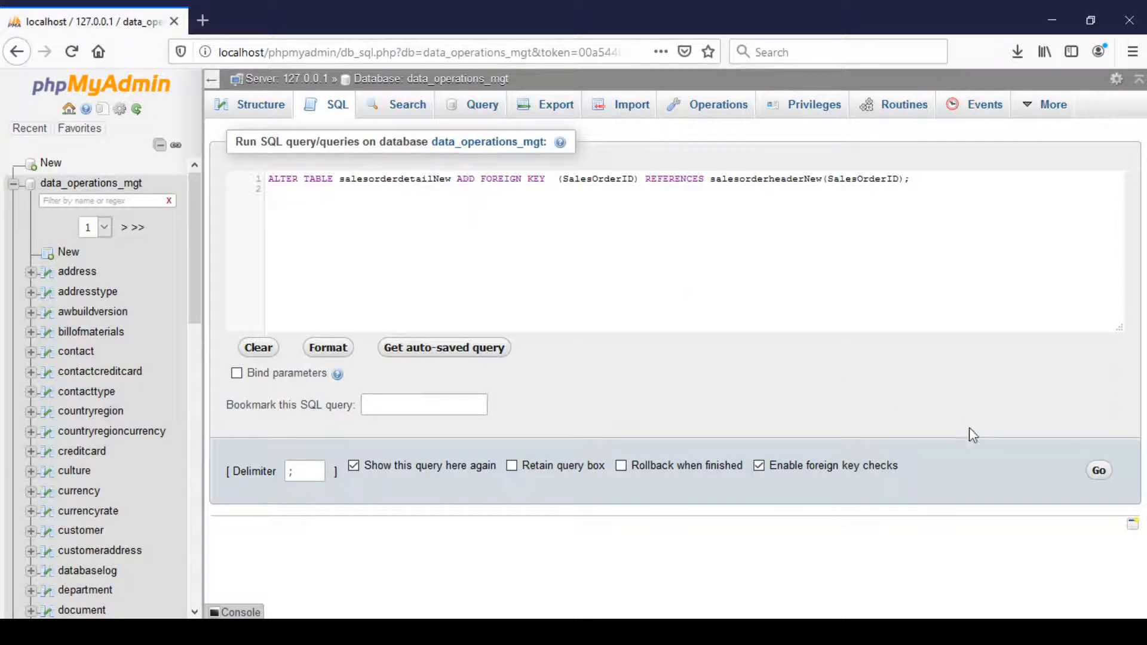
{"action": "left_click", "coordinate": [1101, 471]}
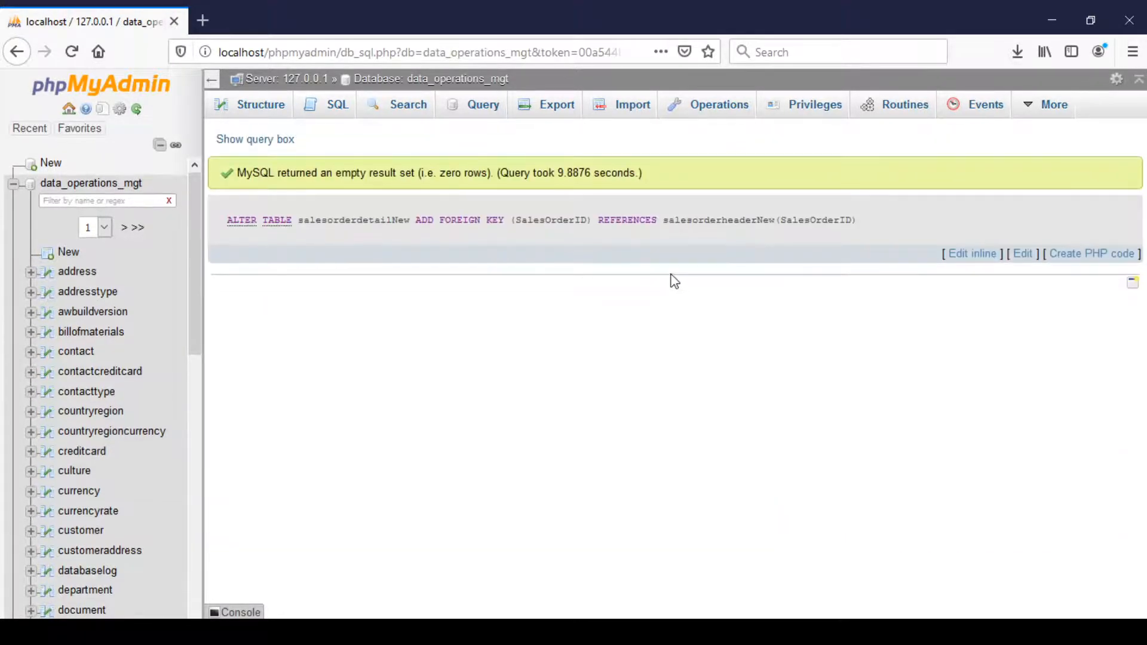
Describe salesorderdetailnew again to check the key markings on SalesOrderID and SalesOrderDetailID.
{"action": "left_click", "coordinate": [346, 109]}
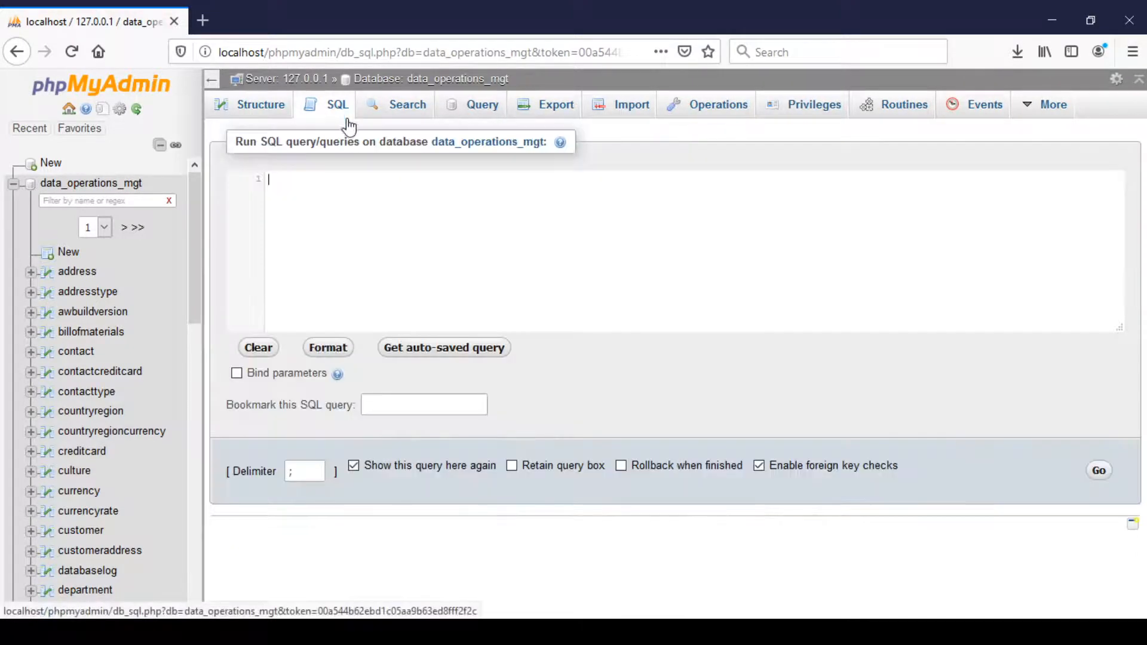
{"action": "type", "text": "descr"}
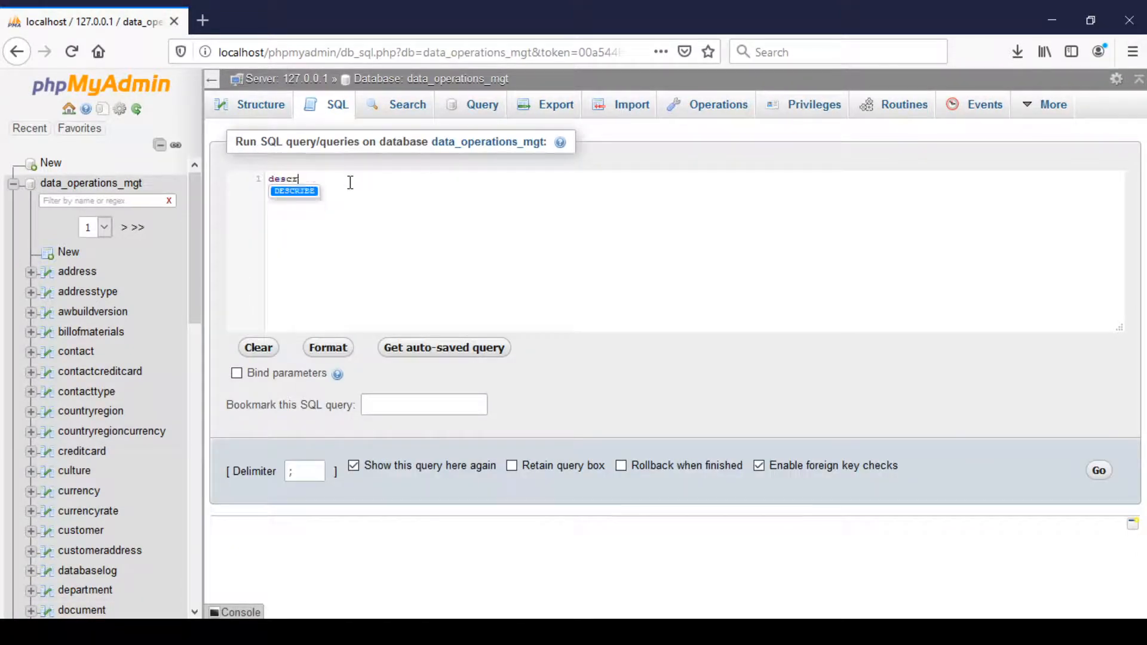
{"action": "key", "text": "Return"}
{"action": "type", "text": "sa"}
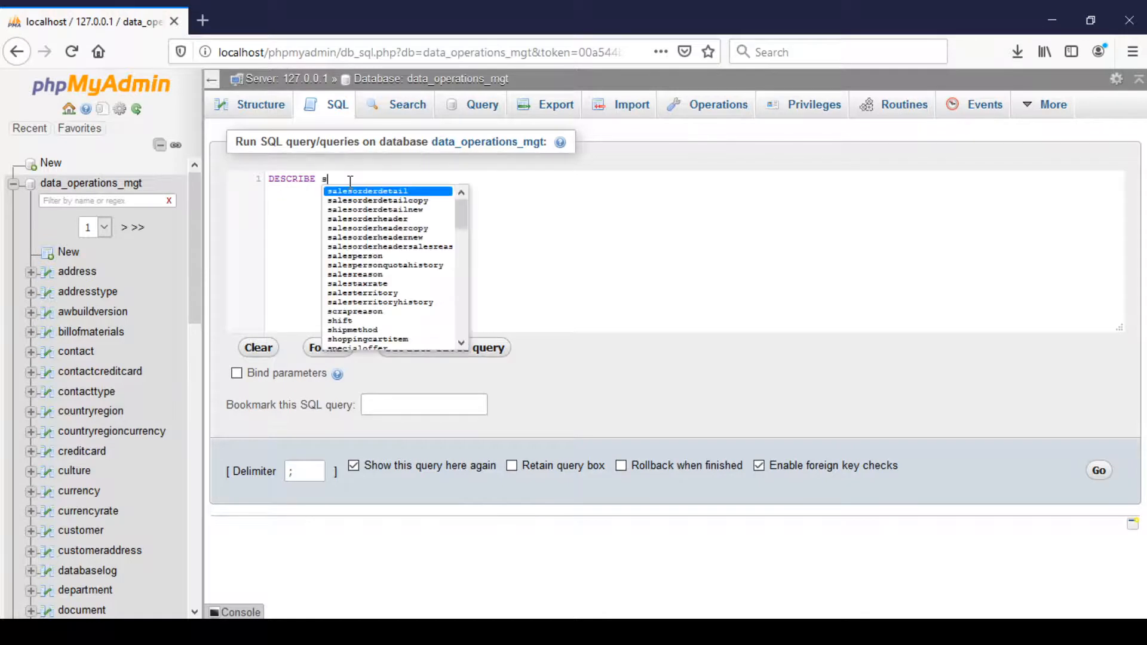
{"action": "left_click", "coordinate": [367, 210]}
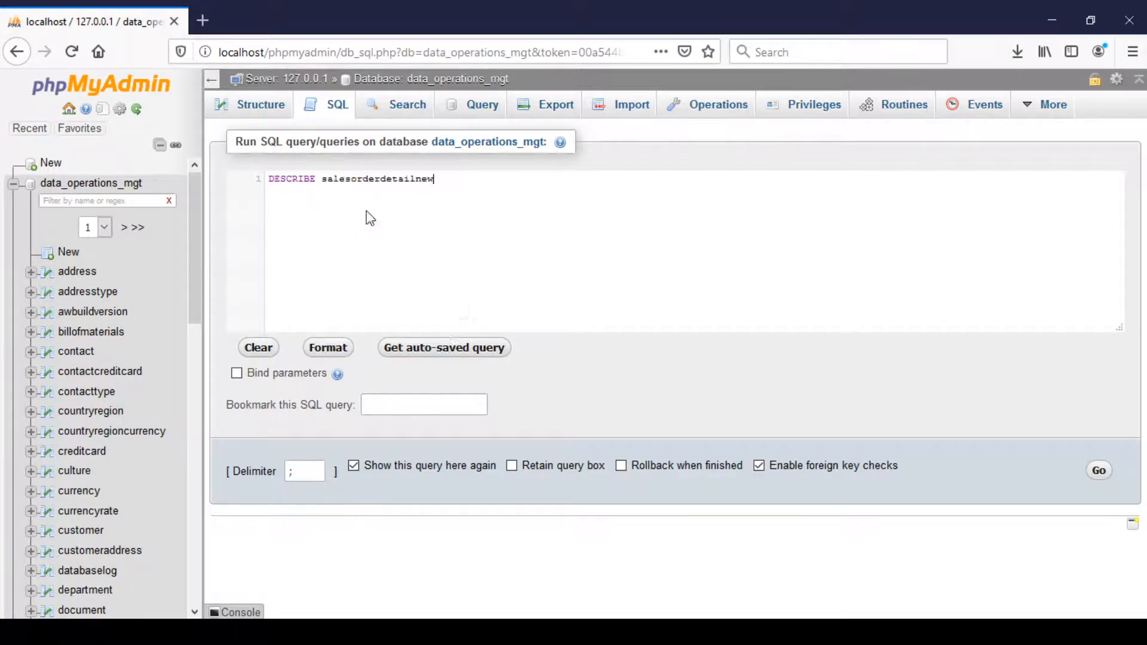
{"action": "left_click", "coordinate": [1100, 472]}
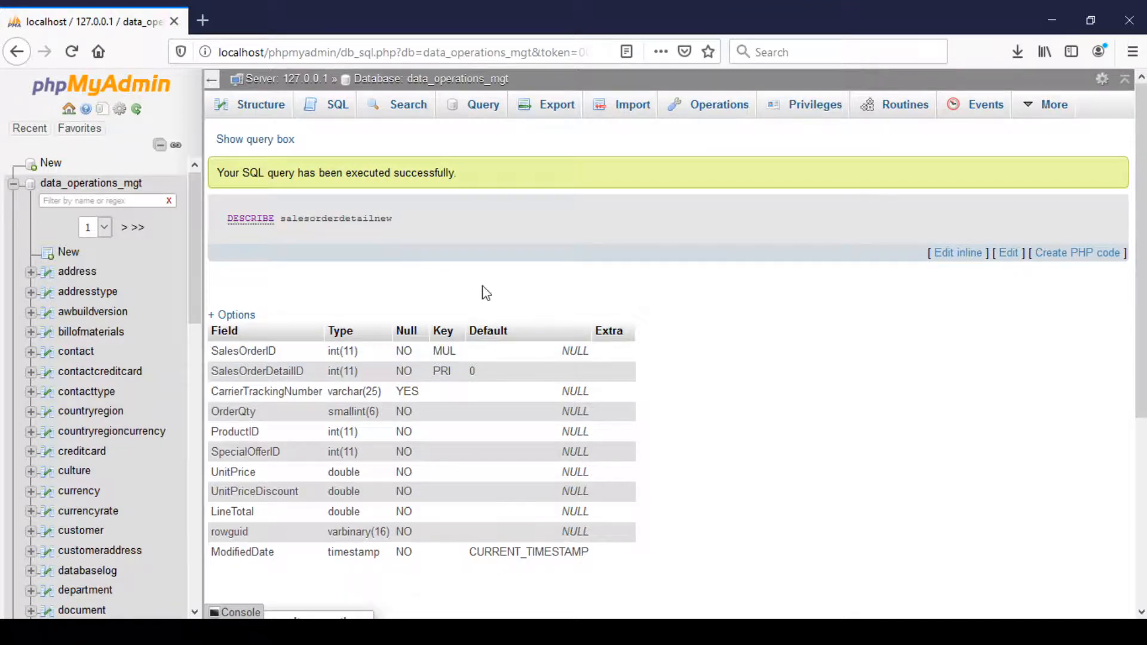
Rerun the join of salesorderheaderNew and salesorderdetailNew filtered on CarrierTrackingNumber '6051-4490-B3', with straight single quotes around the value.
{"action": "left_click", "coordinate": [335, 108]}
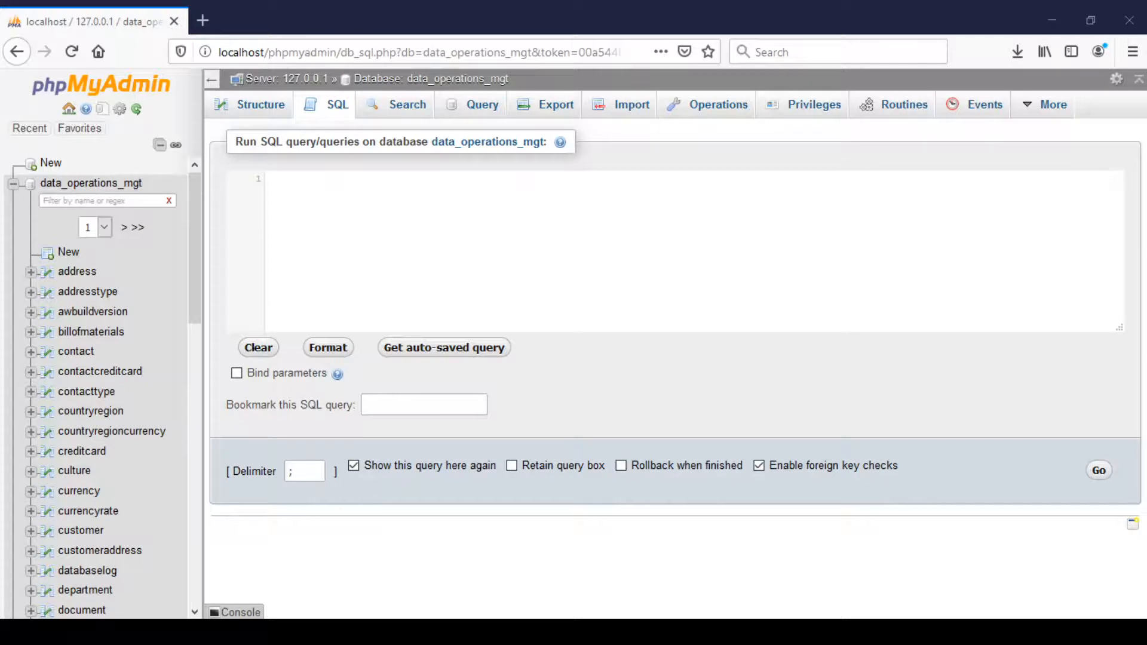
{"action": "type", "text": "Select * from salesorderheaderNew SOH, salesorderdetailNew SOD Where SOH.SalesOrderID = SOD.SalesOrderID and SOD.CarrierTrackingNumber = '6051-4490-B3';"}
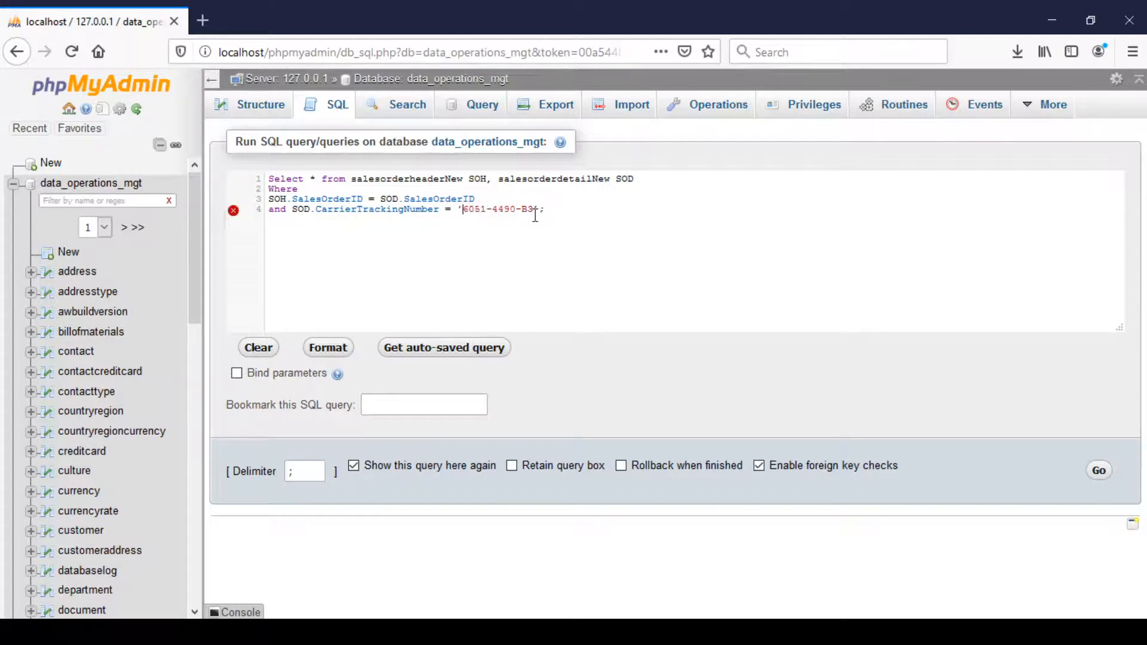
{"action": "type", "text": "'"}
{"action": "left_click", "coordinate": [1097, 470]}
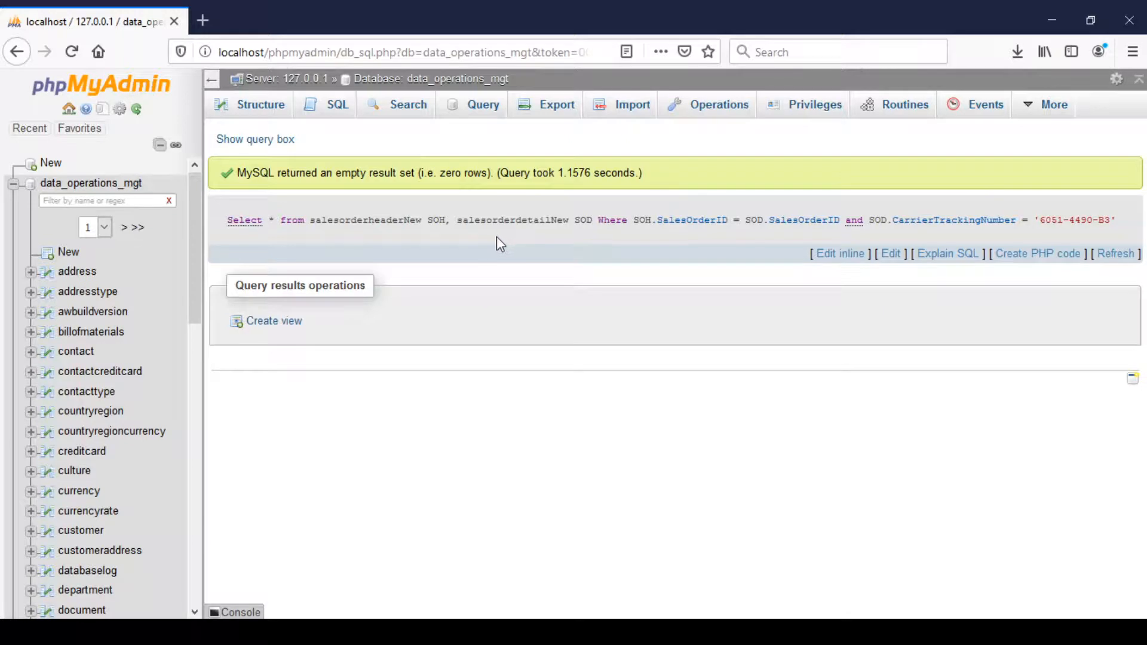
Create an index named TrackingIDX on the CarrierTrackingNumber column of salesorderdetailNew with a CREATE INDEX statement.
{"action": "left_click", "coordinate": [330, 113]}
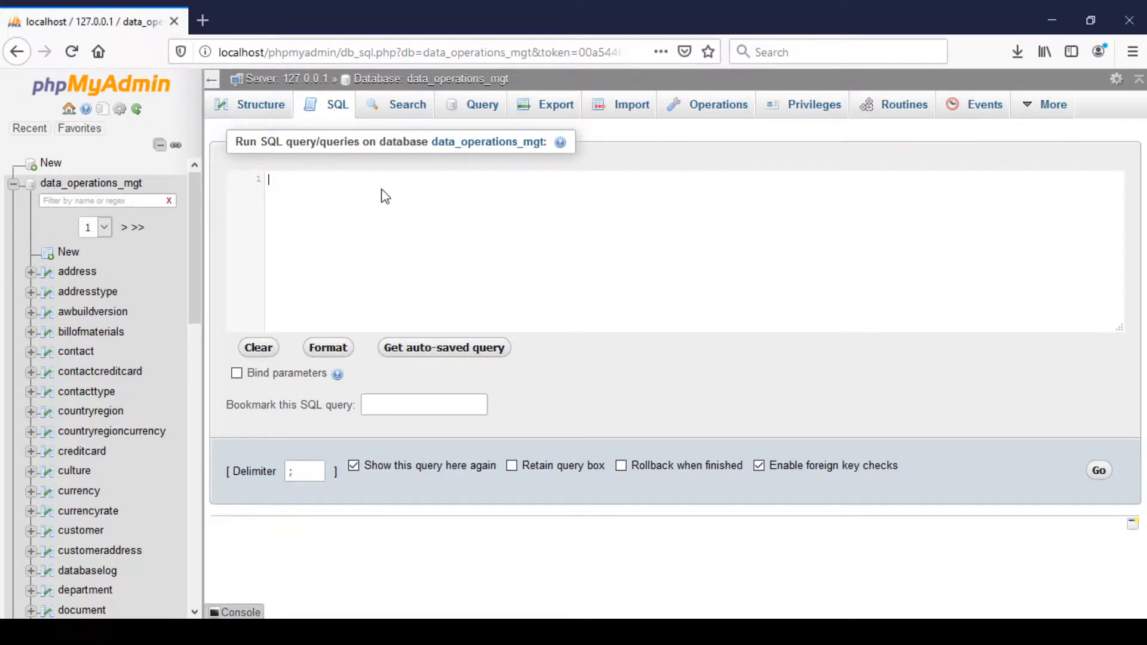
{"action": "type", "text": "CREATE INDEX TrackingIDX ON salesorderdetailNew (CarrierTrackingNumber);"}
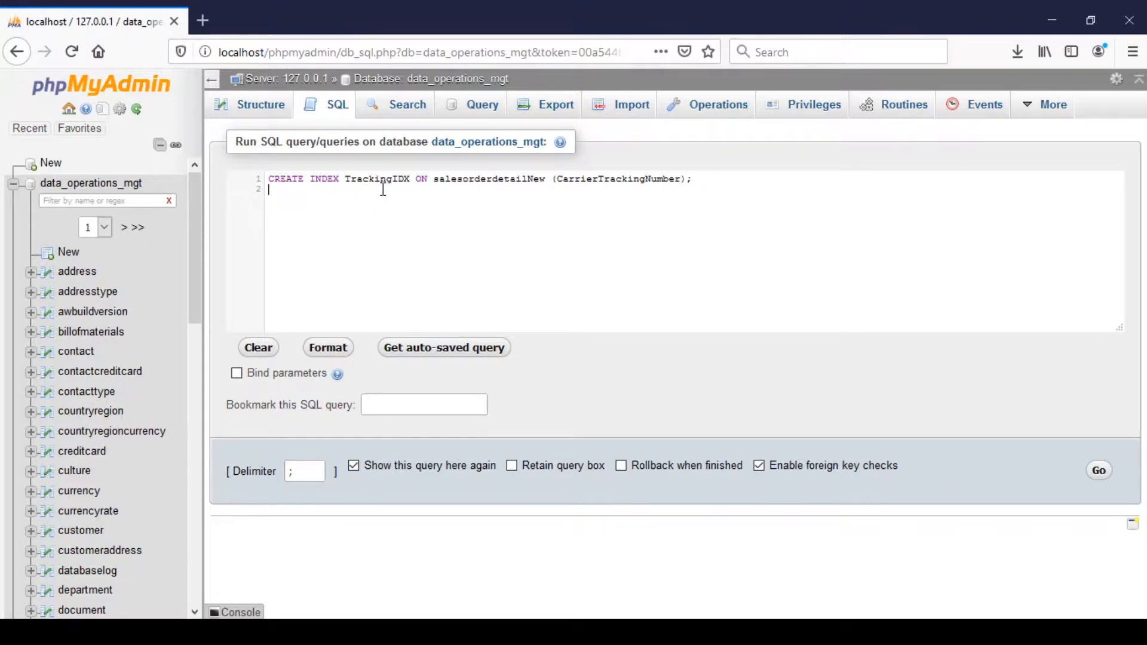
{"action": "key", "text": "BackSpace"}
{"action": "mouse_move", "coordinate": [436, 179]}
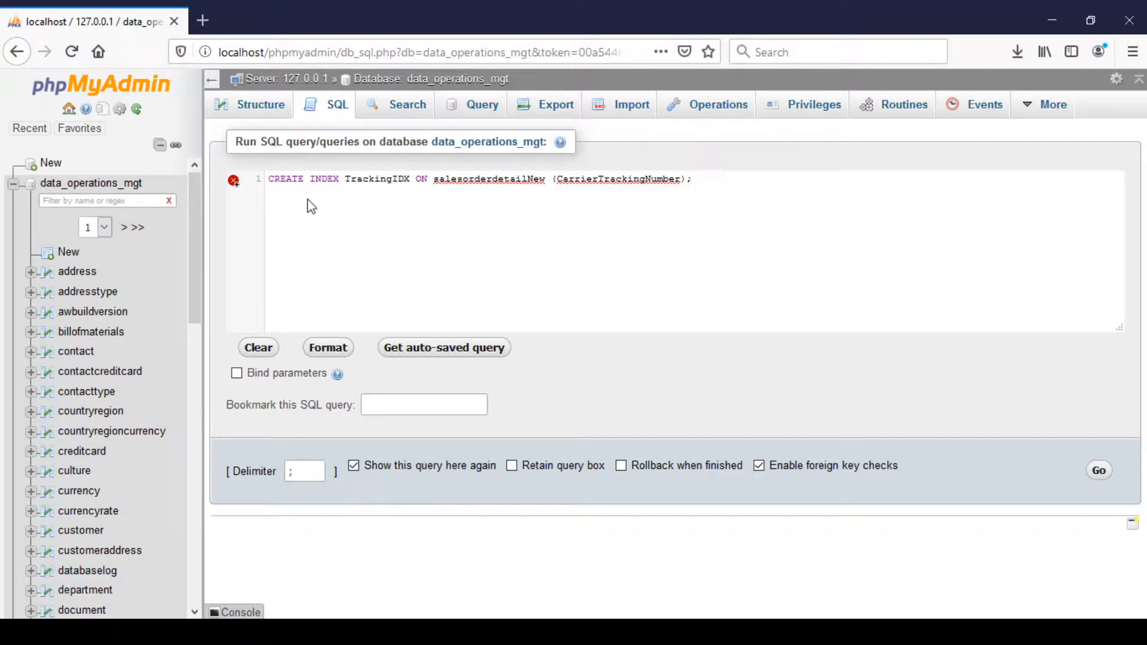
{"action": "left_click", "coordinate": [1099, 471]}
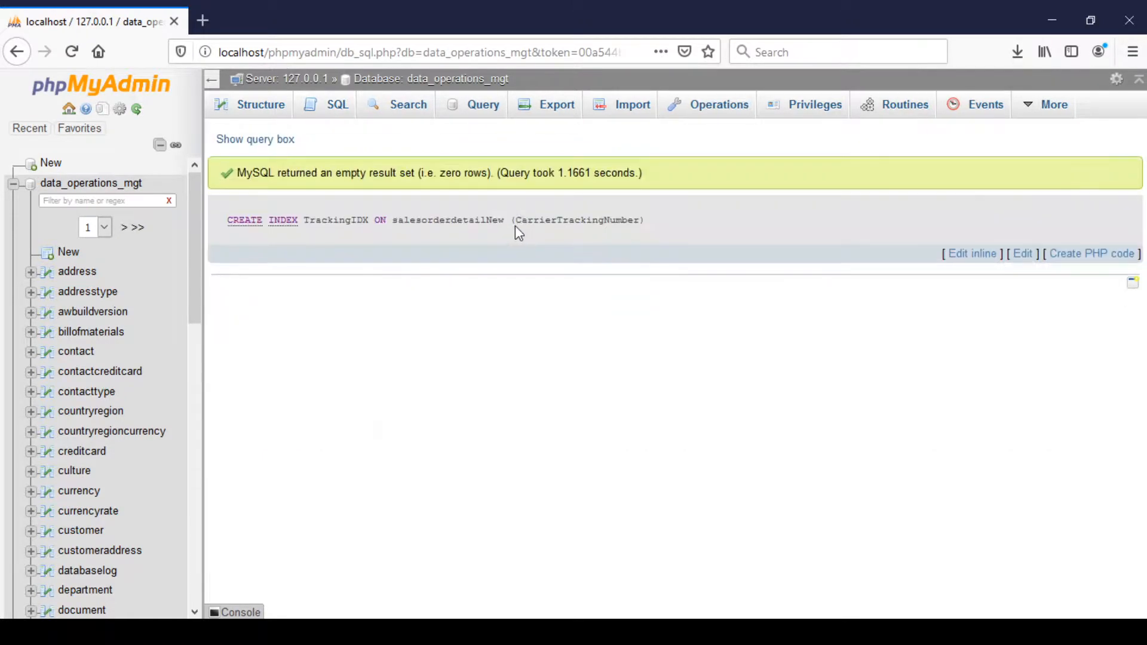
Describe salesorderdetailnew to check the key marking on its CarrierTrackingNumber column.
{"action": "left_click", "coordinate": [320, 110]}
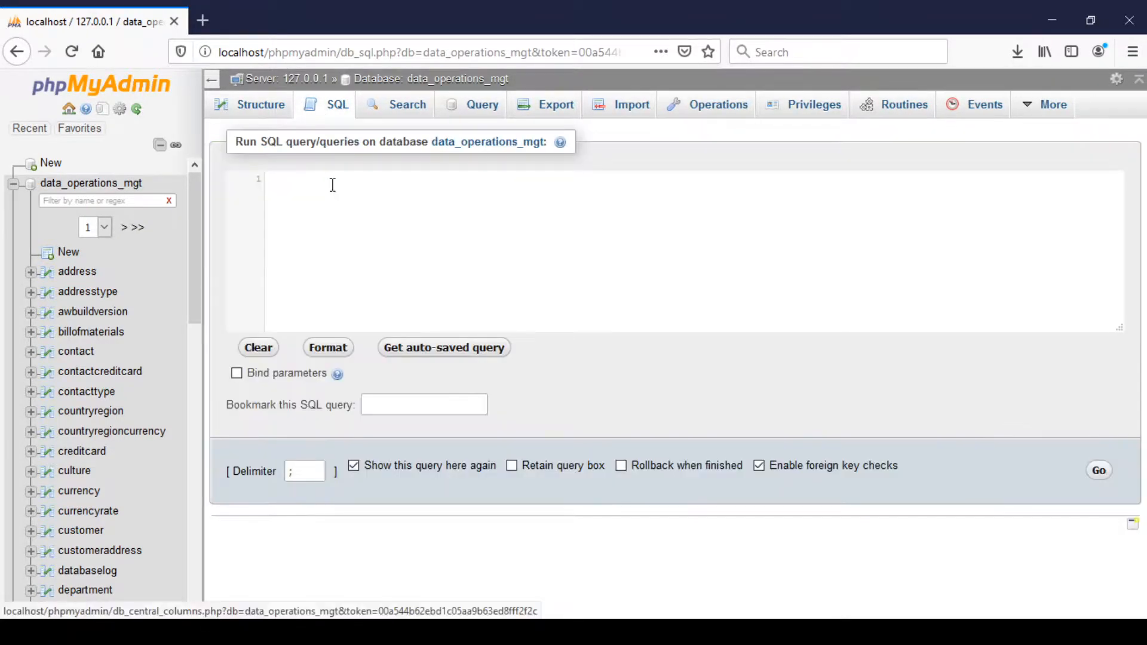
{"action": "type", "text": "des"}
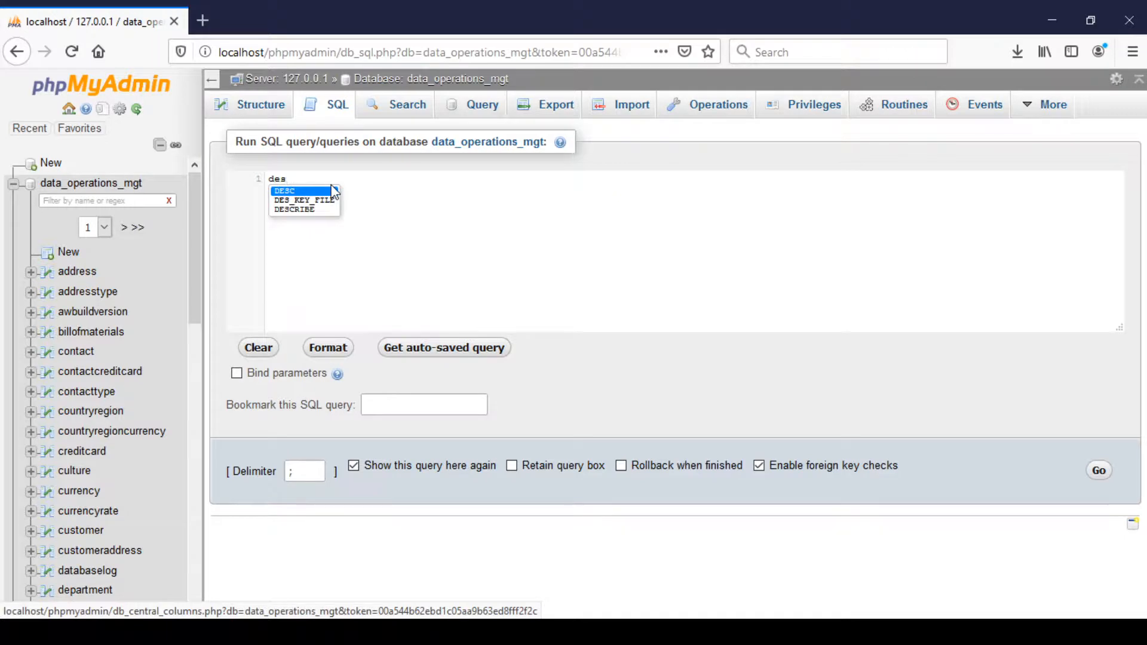
{"action": "key", "text": "Down"}
{"action": "key", "text": "Down"}
{"action": "key", "text": "Return"}
{"action": "type", "text": "sa"}
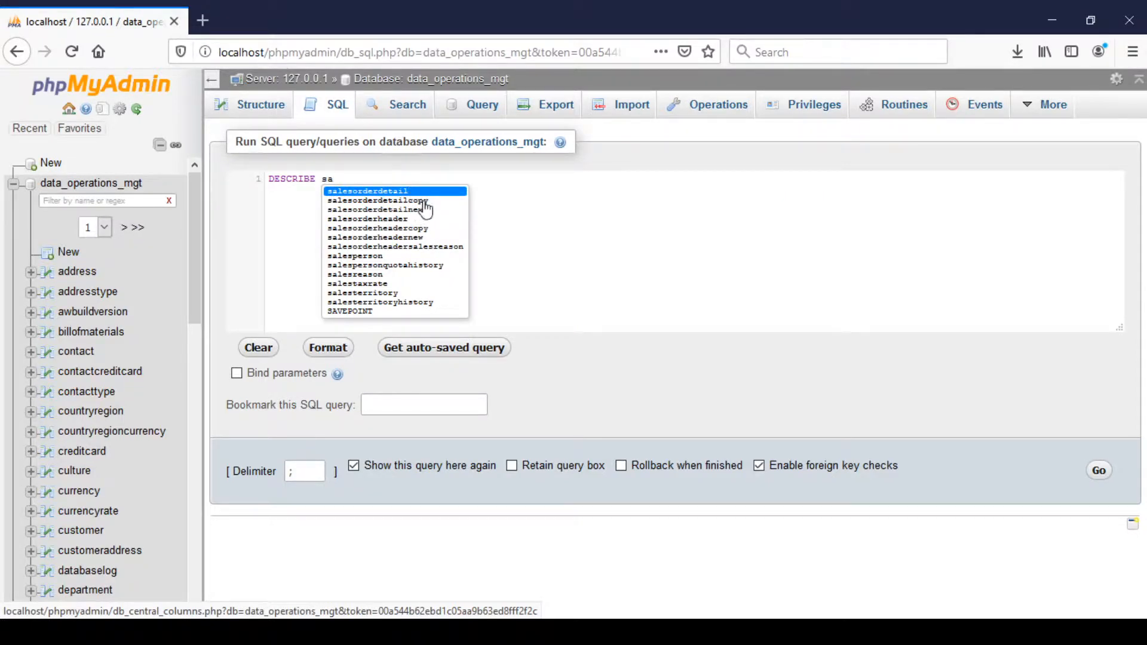
{"action": "left_click", "coordinate": [424, 210]}
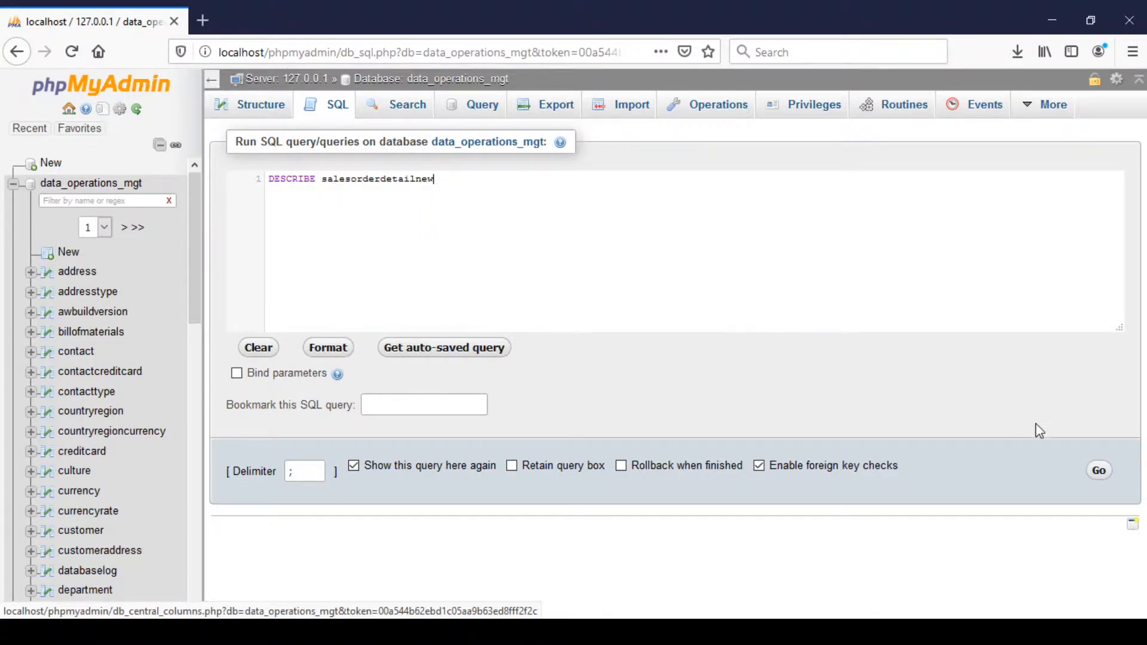
{"action": "left_click", "coordinate": [1106, 473]}
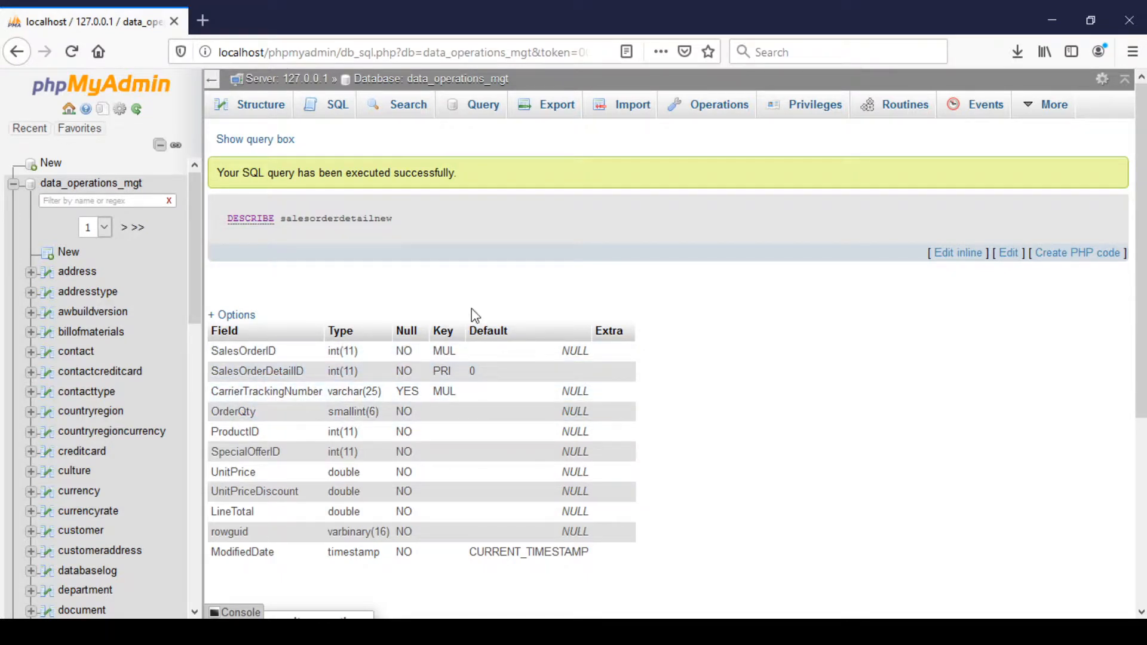
Try to drop the parent table salesorderheadernew with a DROP TABLE statement and read the server's response.
{"action": "left_click", "coordinate": [339, 106]}
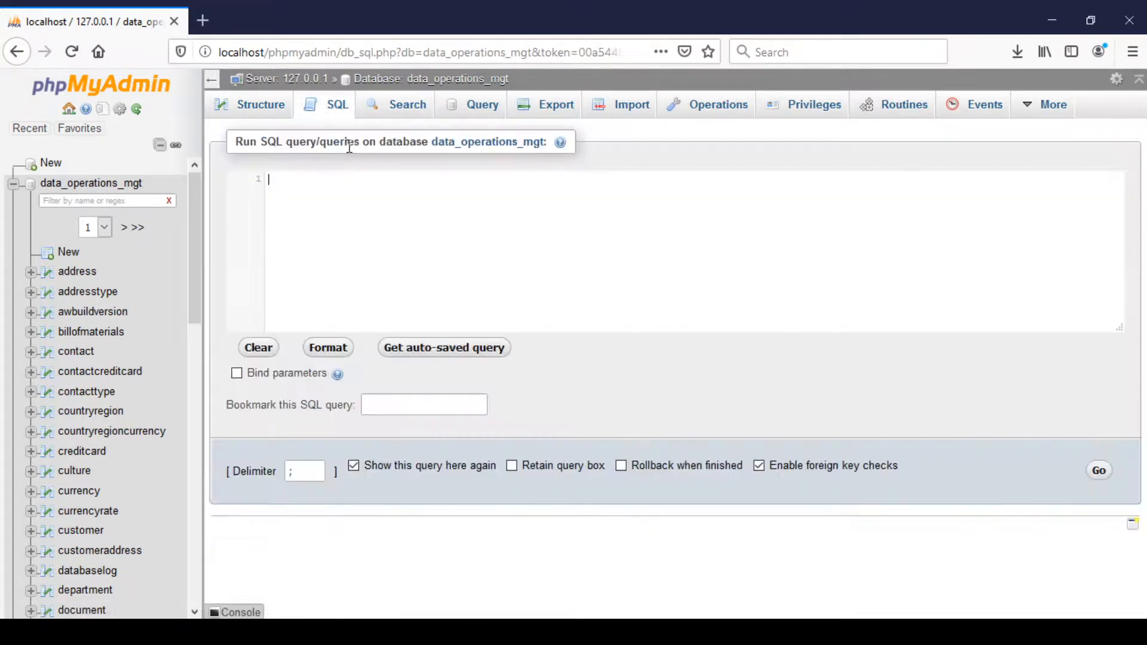
{"action": "type", "text": "d"}
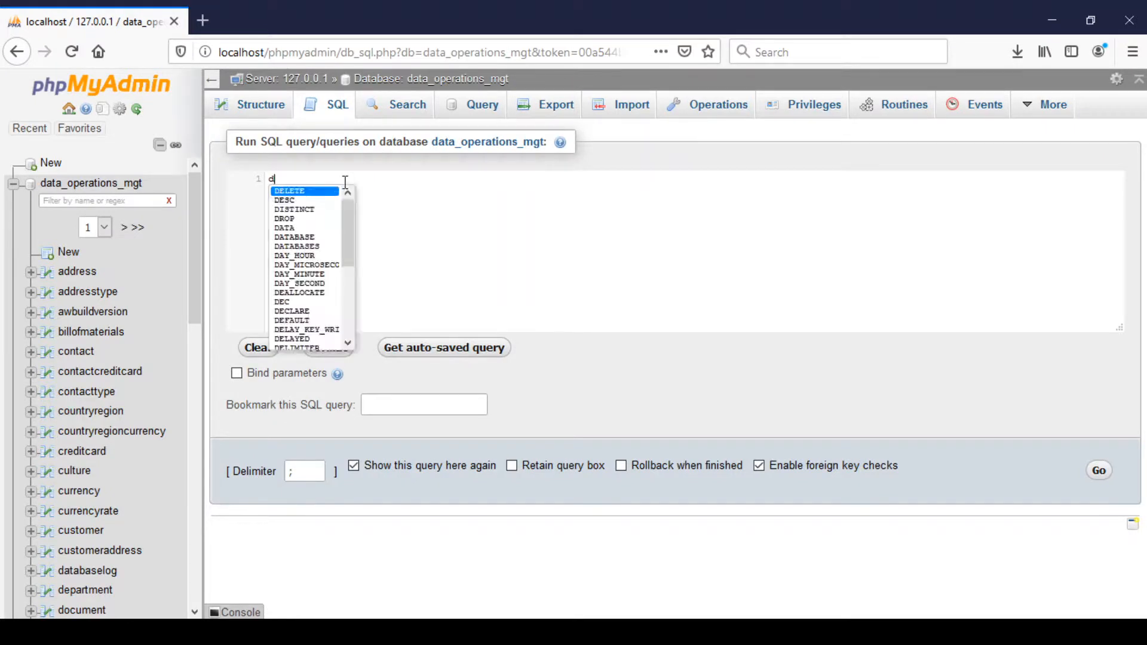
{"action": "type", "text": "r"}
{"action": "key", "text": "Return"}
{"action": "type", "text": "ta"}
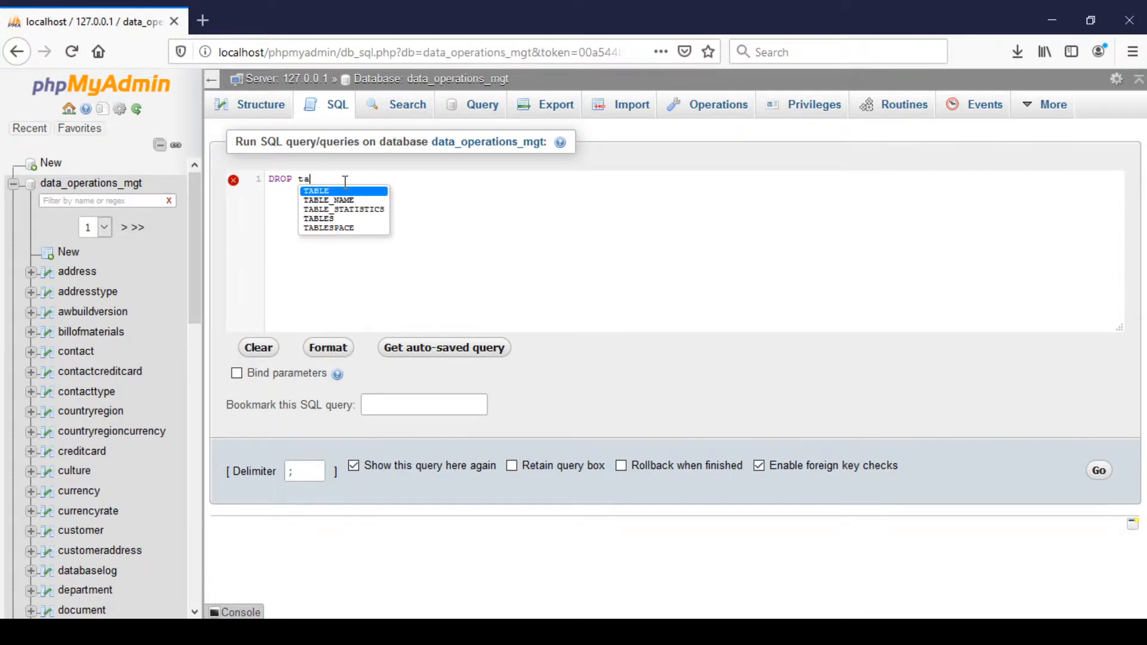
{"action": "type", "text": "b`"}
{"action": "key", "text": "BackSpace"}
{"action": "key", "text": "Return"}
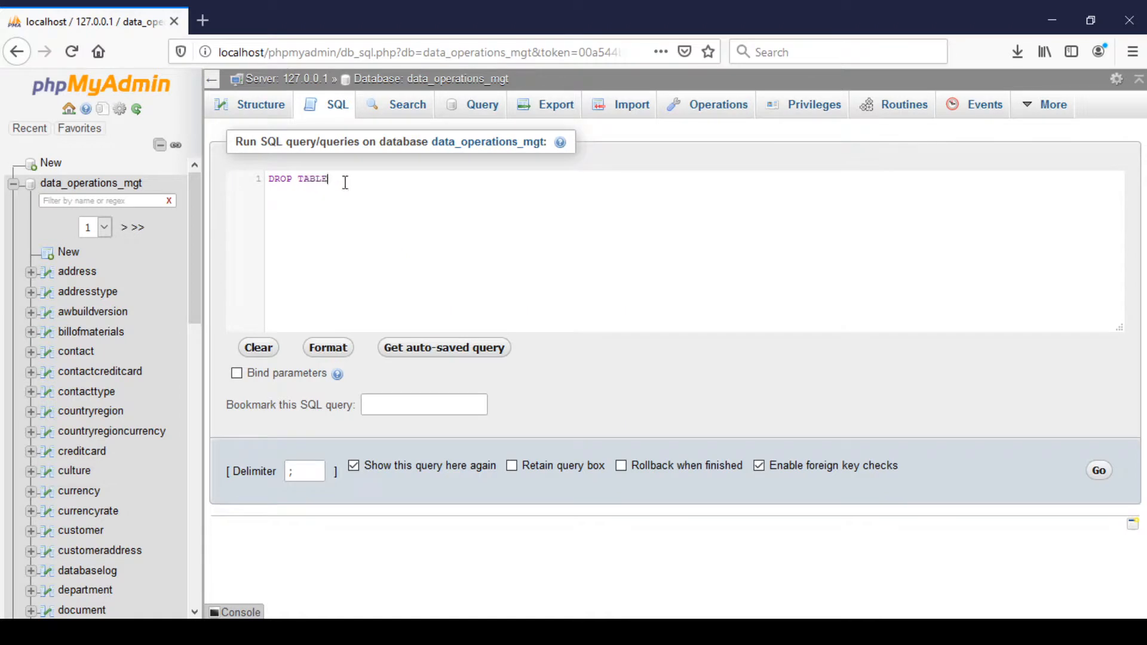
{"action": "type", "text": "sa"}
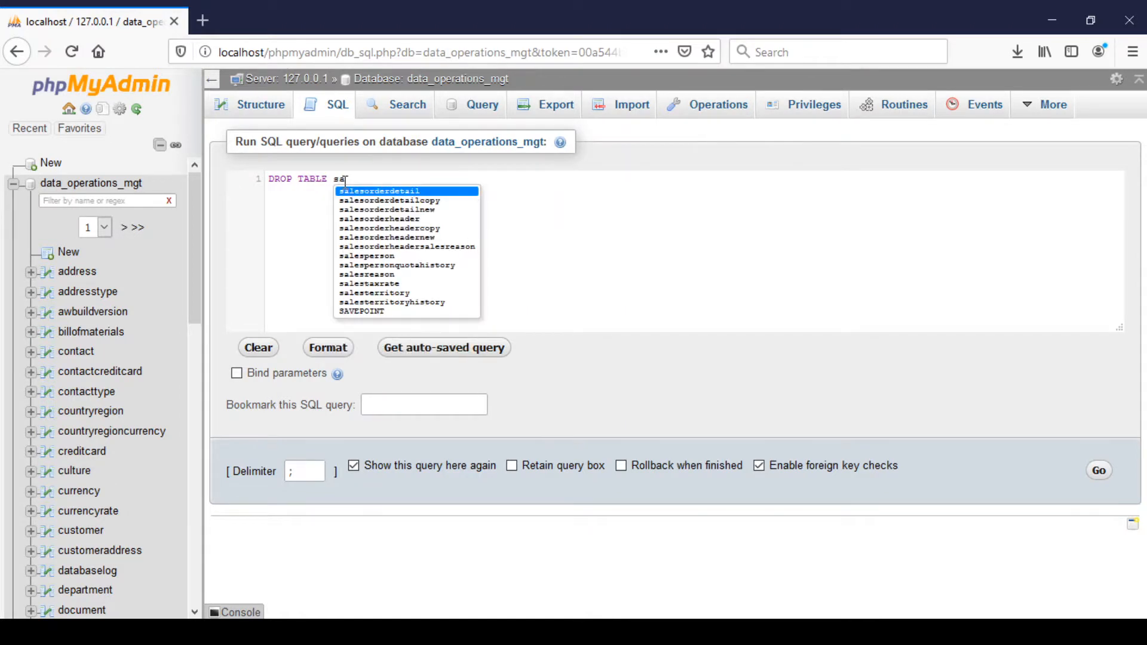
{"action": "left_click", "coordinate": [389, 239]}
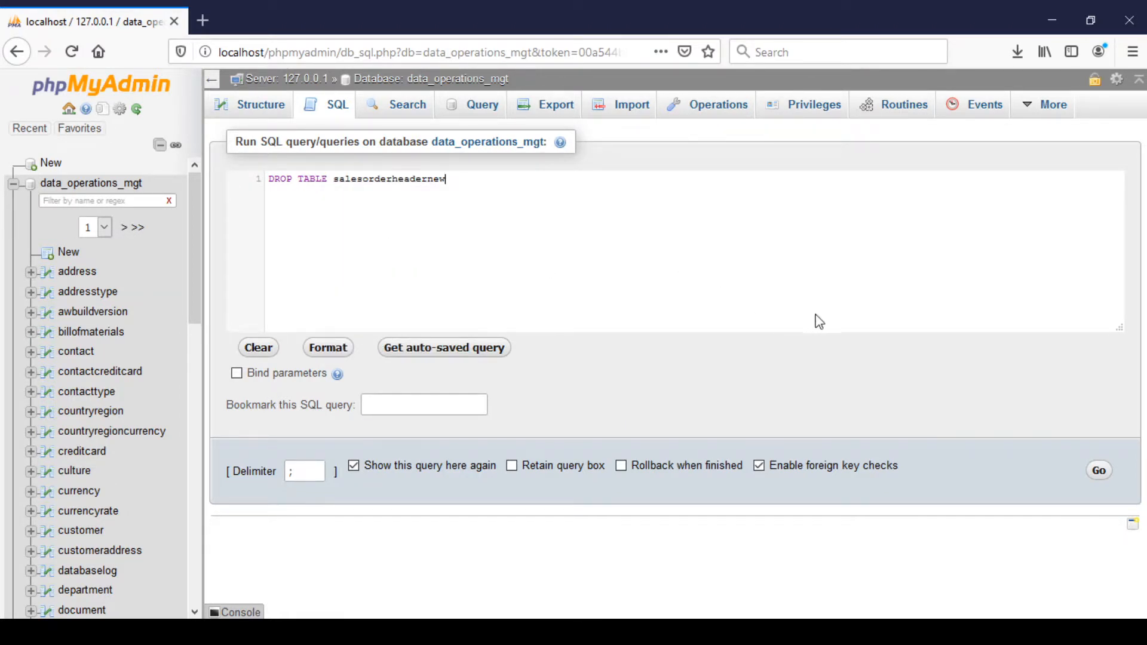
{"action": "left_click", "coordinate": [1097, 476]}
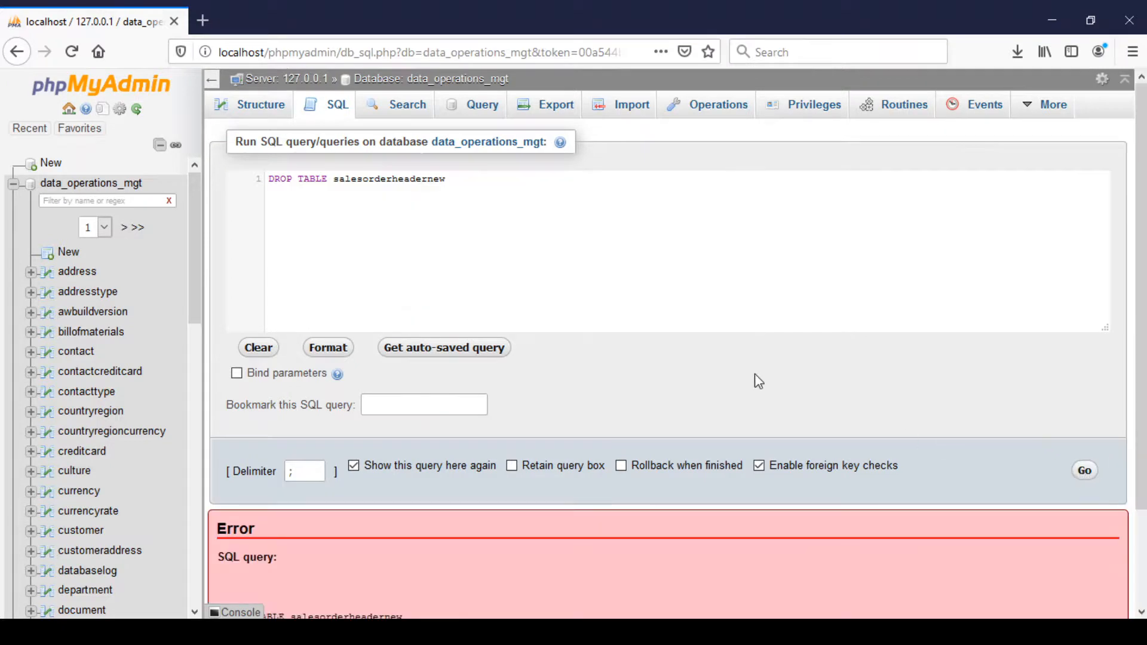
{"action": "scroll", "coordinate": [755, 374], "scroll_direction": "down", "scroll_amount": 2}
{"action": "scroll", "coordinate": [755, 379], "scroll_direction": "up", "scroll_amount": 2}
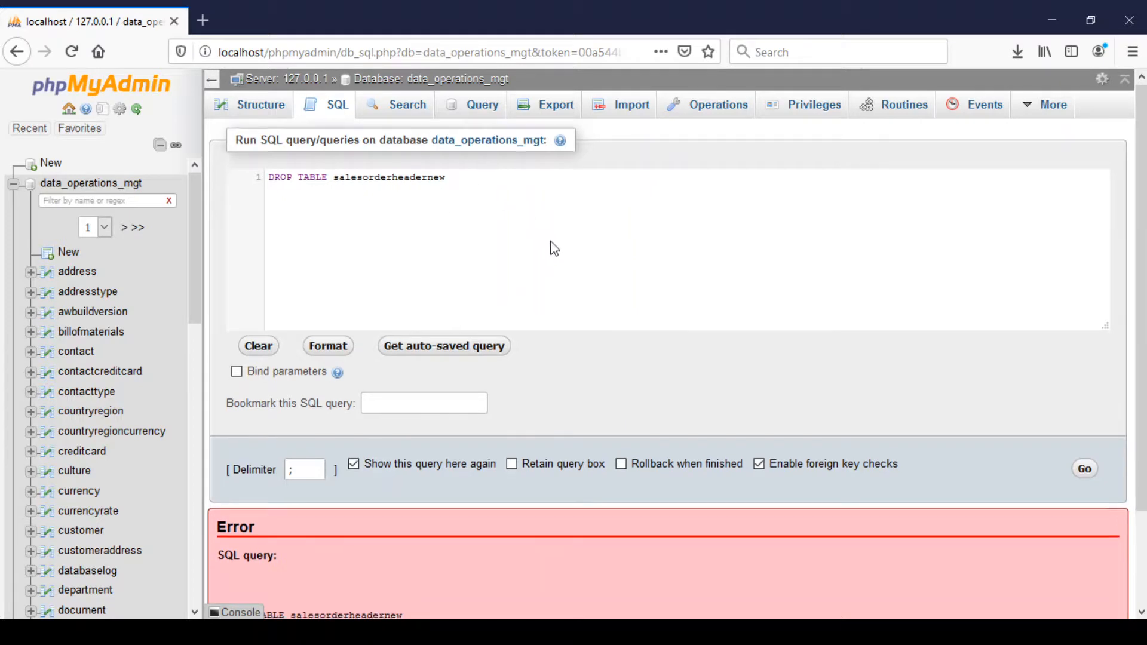
{"action": "scroll", "coordinate": [548, 251], "scroll_direction": "down", "scroll_amount": 2}
{"action": "scroll", "coordinate": [552, 246], "scroll_direction": "up", "scroll_amount": 2}
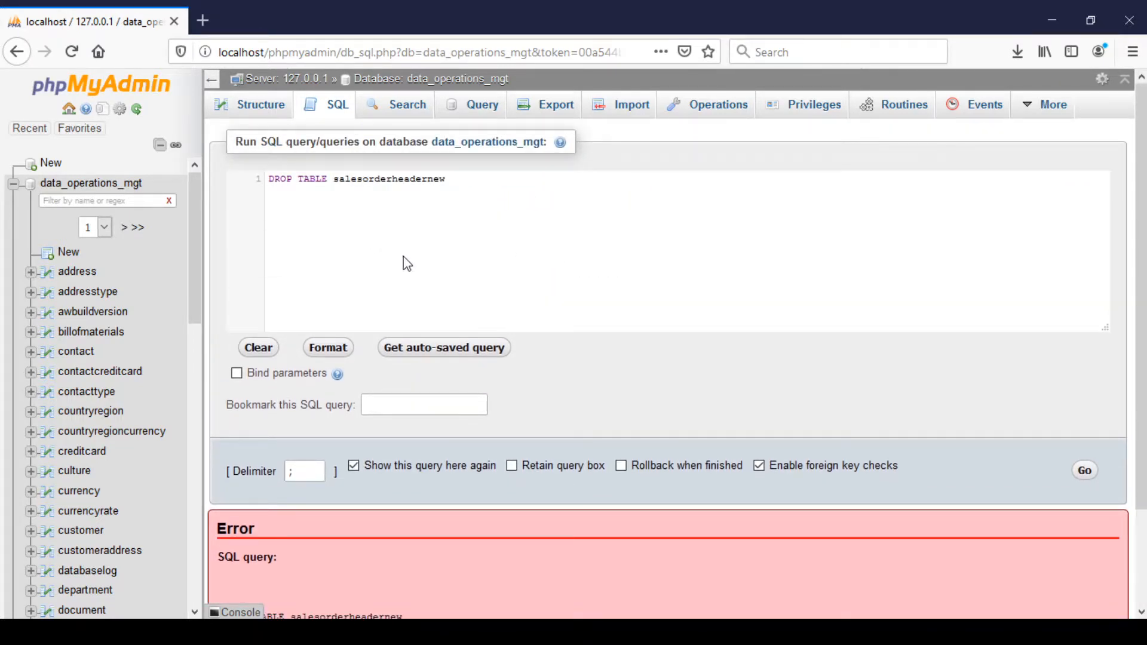
{"action": "scroll", "coordinate": [403, 257], "scroll_direction": "down", "scroll_amount": 2}
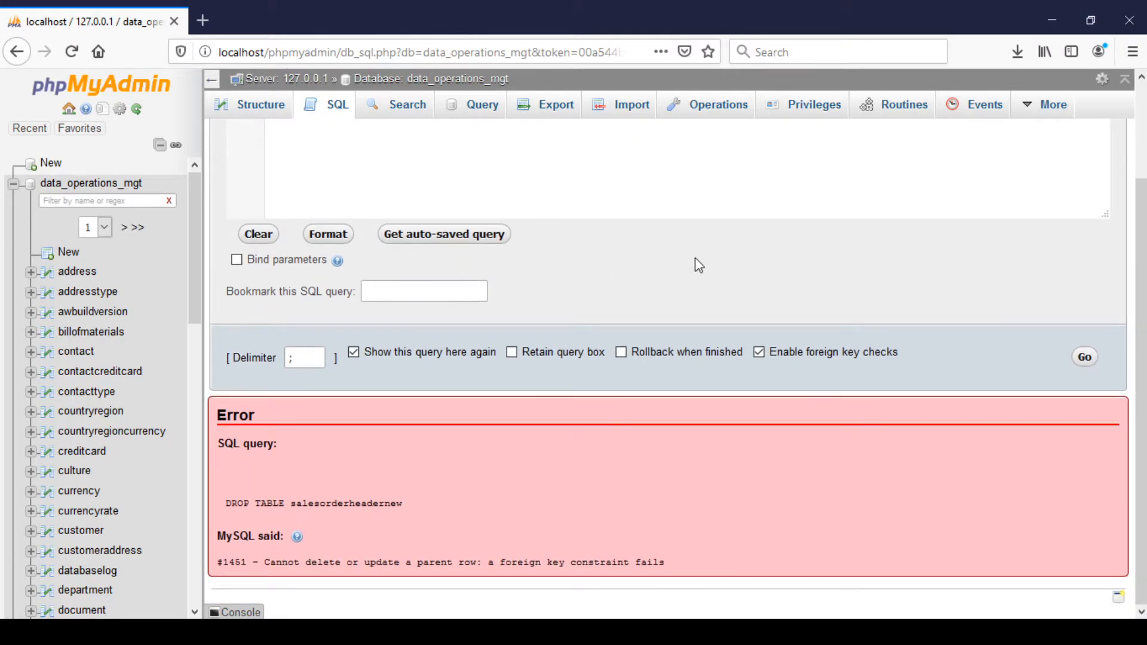